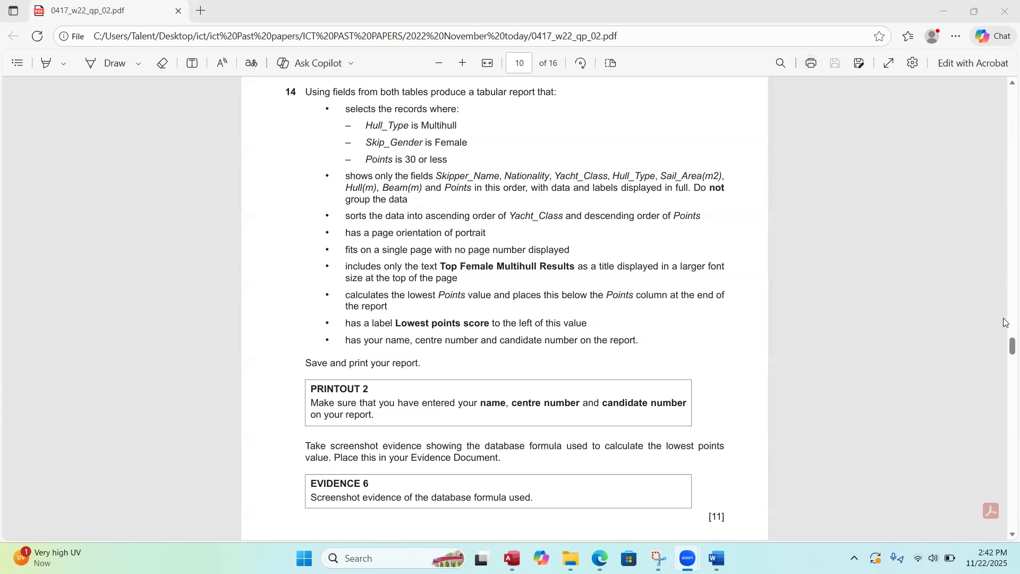
Review the requirements for the tabular reports in questions 14 and 15 of the exam paper.
{"action": "scroll", "coordinate": [1005, 369], "scroll_direction": "down", "scroll_amount": 10}
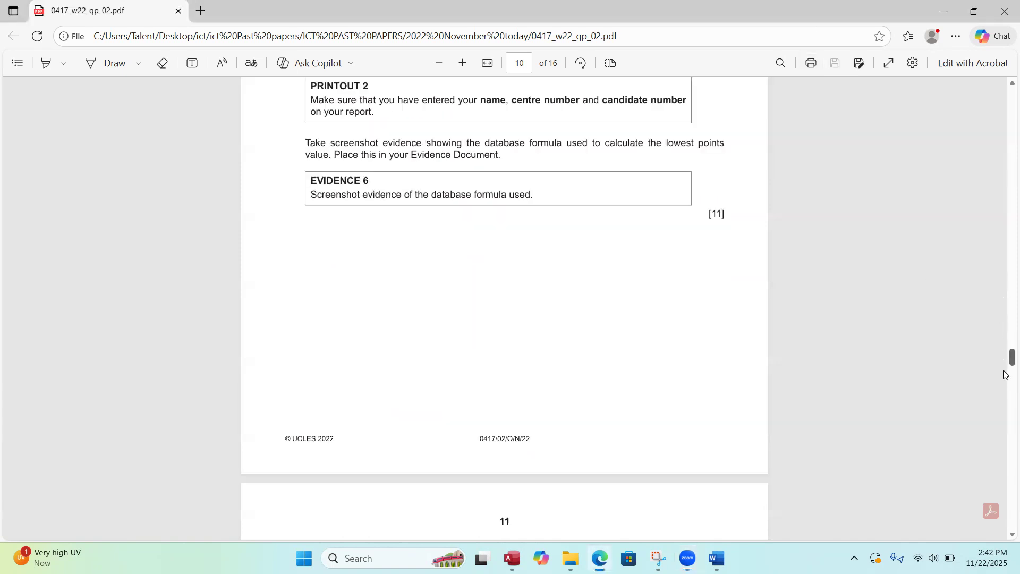
{"action": "scroll", "coordinate": [1005, 375], "scroll_direction": "down", "scroll_amount": 1}
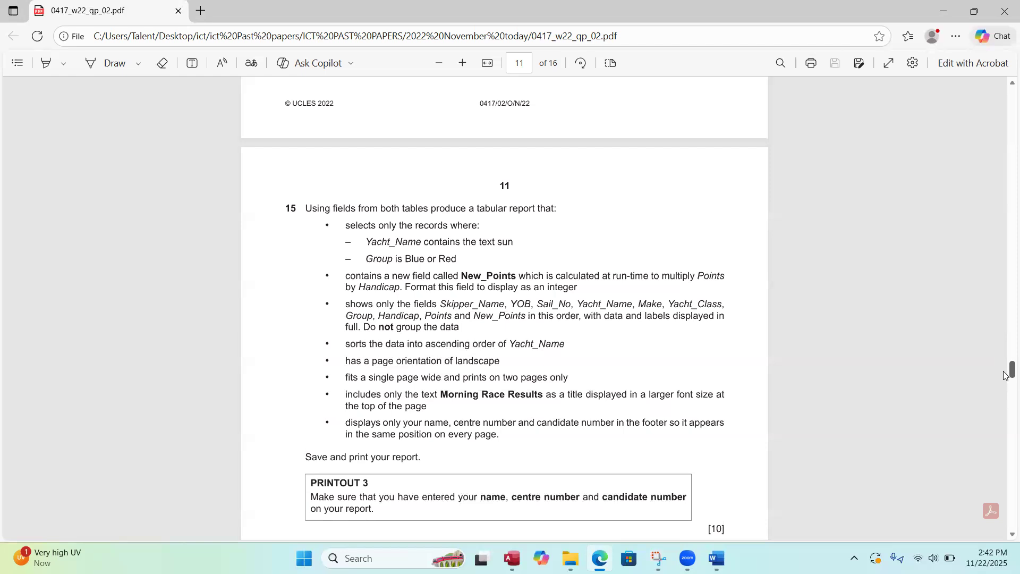
{"action": "left_click_drag", "start_coordinate": [1005, 375], "coordinate": [1003, 345]}
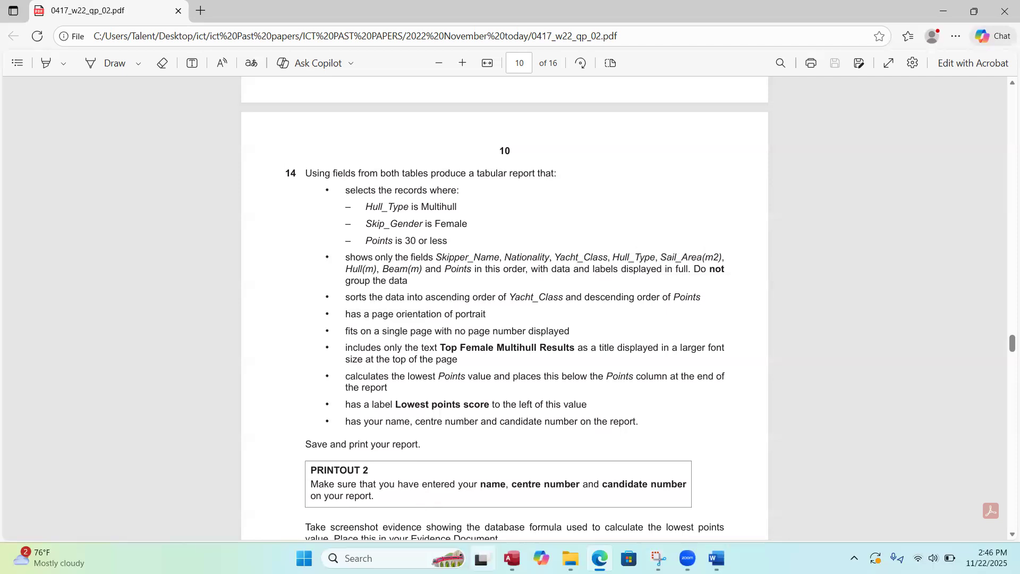
Switch to the Access database and start a Simple Query Wizard query with the N2202SKIPPERS table as its source.
{"action": "left_click", "coordinate": [512, 558]}
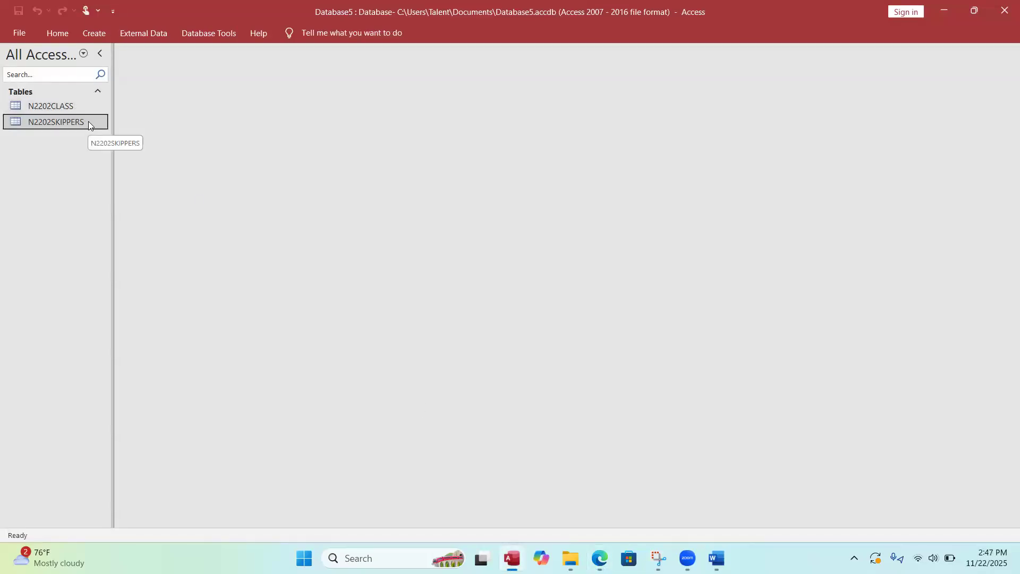
{"action": "left_click", "coordinate": [98, 29]}
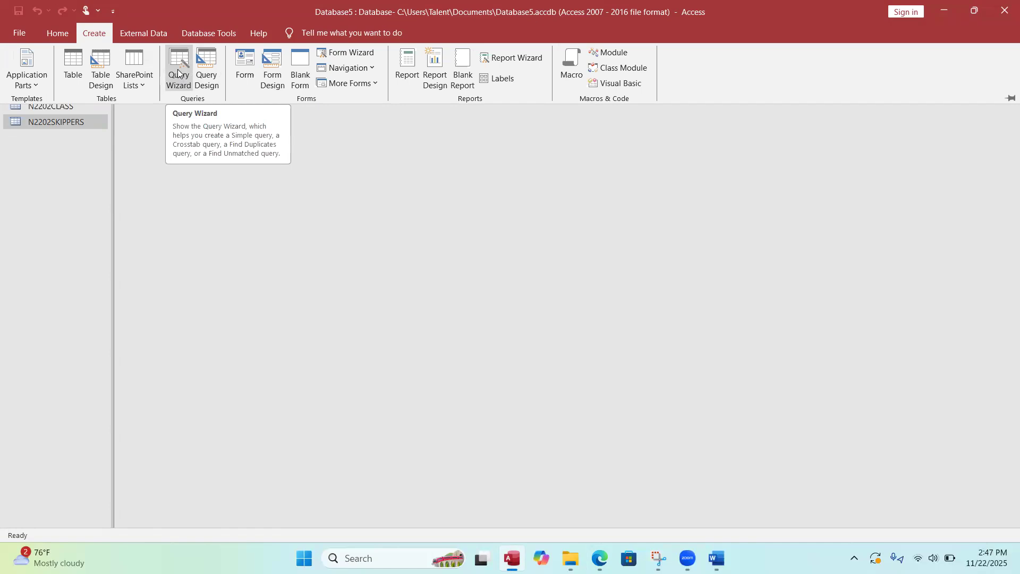
{"action": "left_click", "coordinate": [178, 69]}
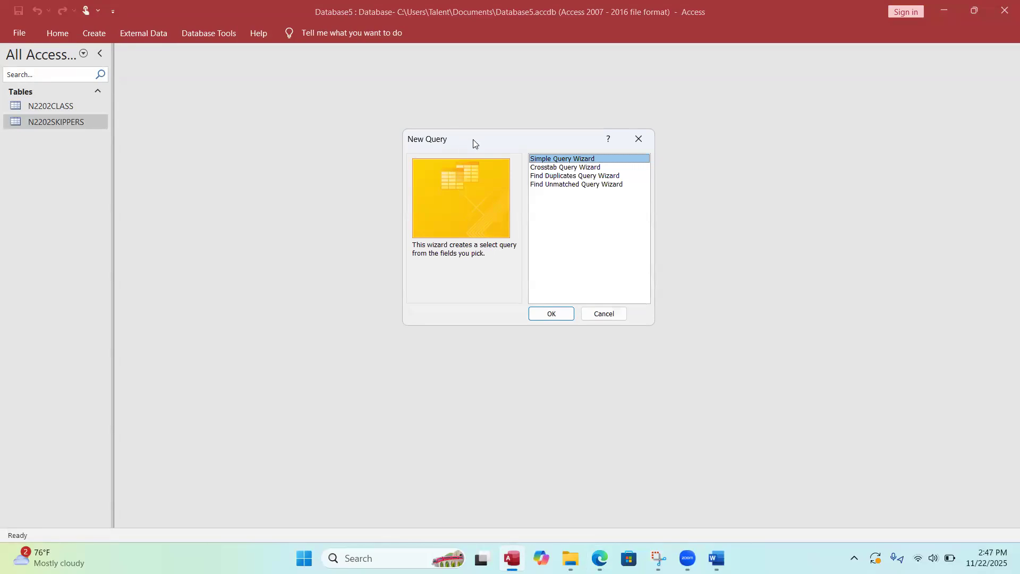
{"action": "left_click", "coordinate": [552, 314]}
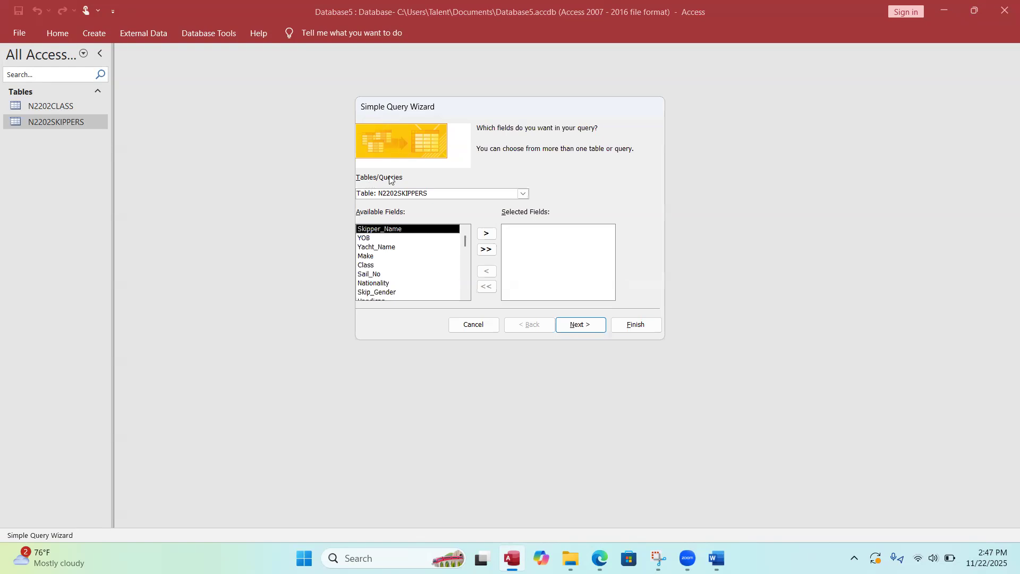
{"action": "left_click", "coordinate": [528, 195]}
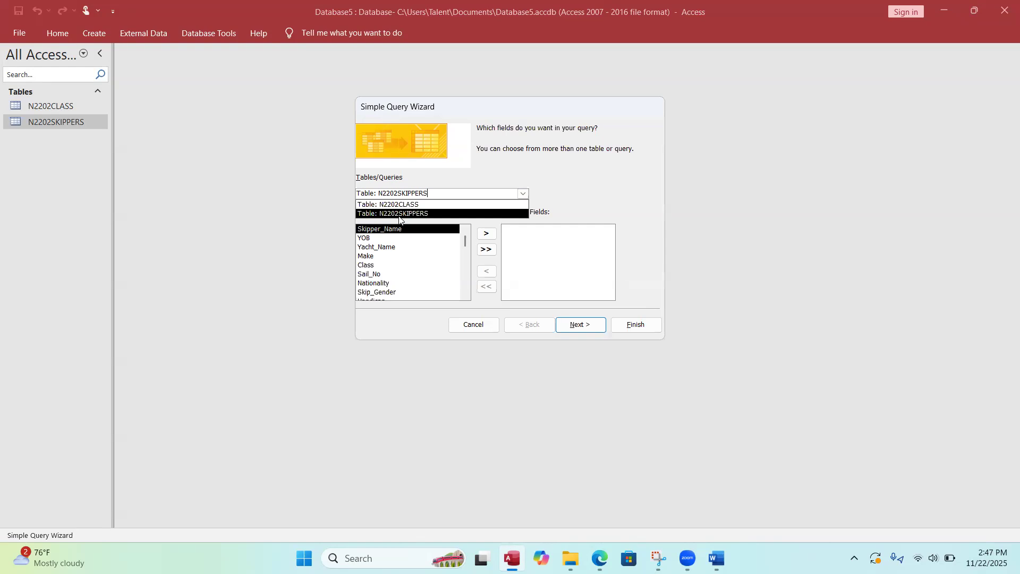
{"action": "left_click", "coordinate": [561, 167]}
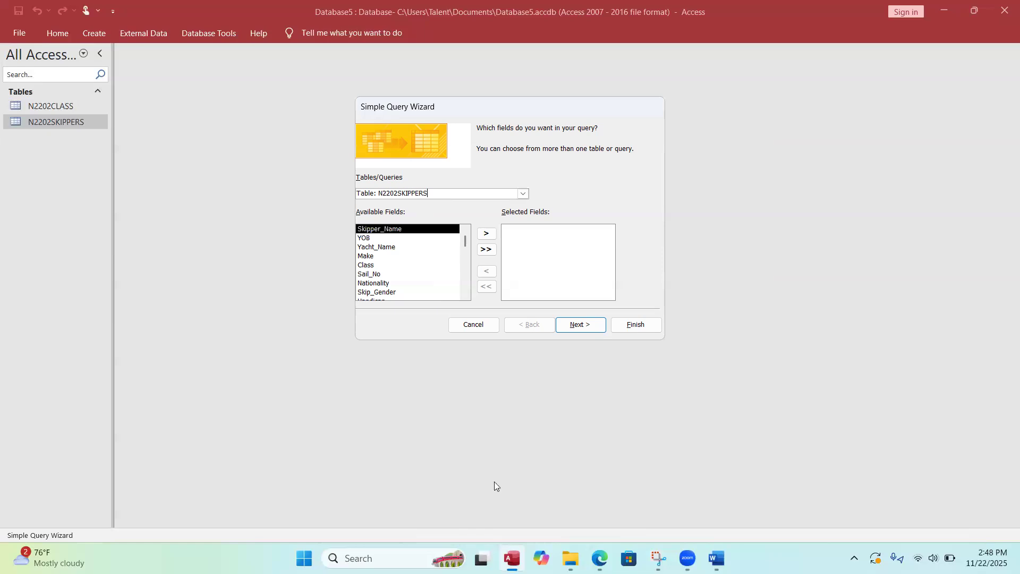
Check question 14's field list in the exam paper and add Skipper_Name and Nationality from N2202SKIPPERS to the query.
{"action": "mouse_move", "coordinate": [600, 557]}
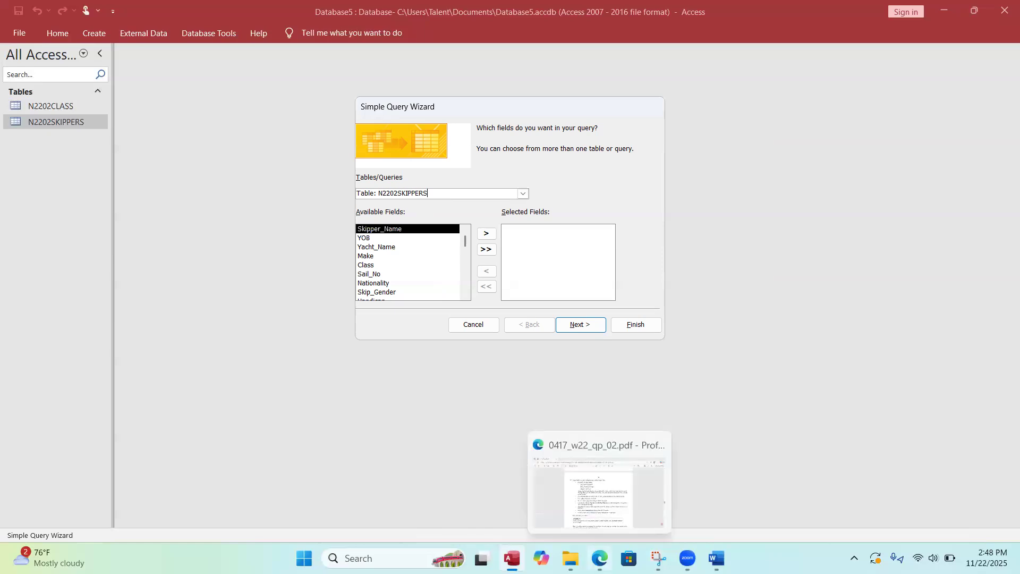
{"action": "left_click", "coordinate": [608, 502]}
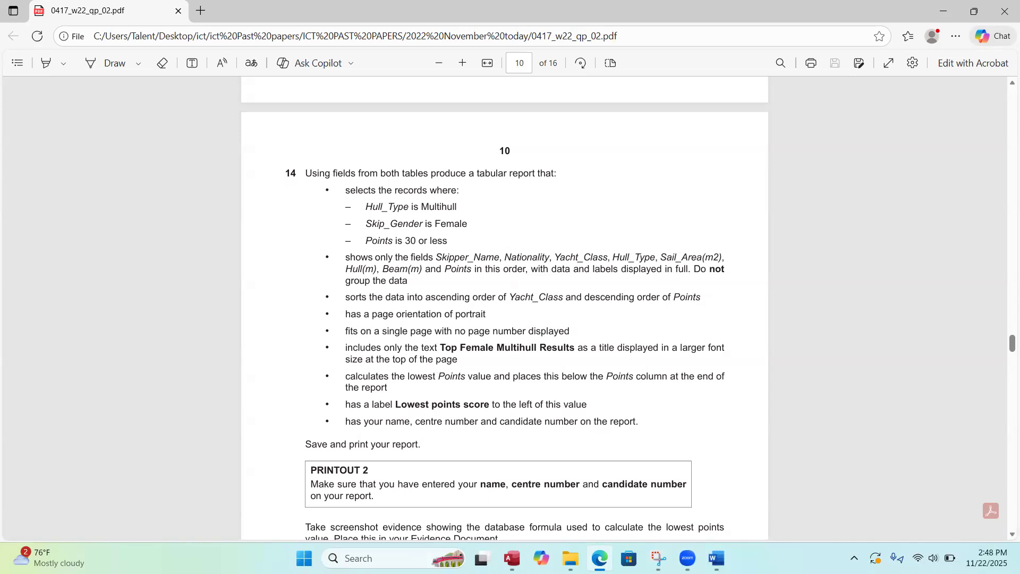
{"action": "left_click", "coordinate": [512, 558]}
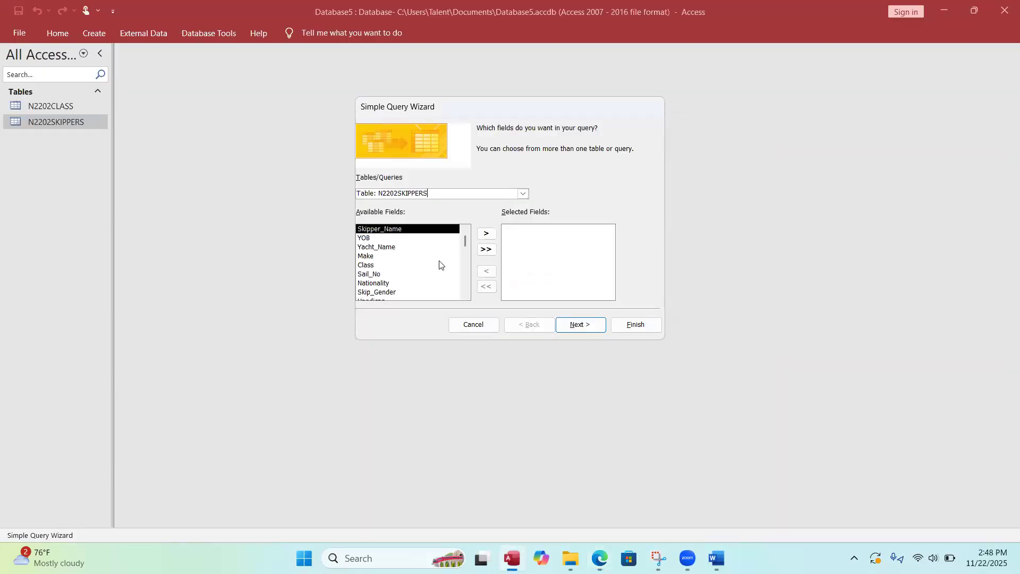
{"action": "left_click", "coordinate": [486, 234]}
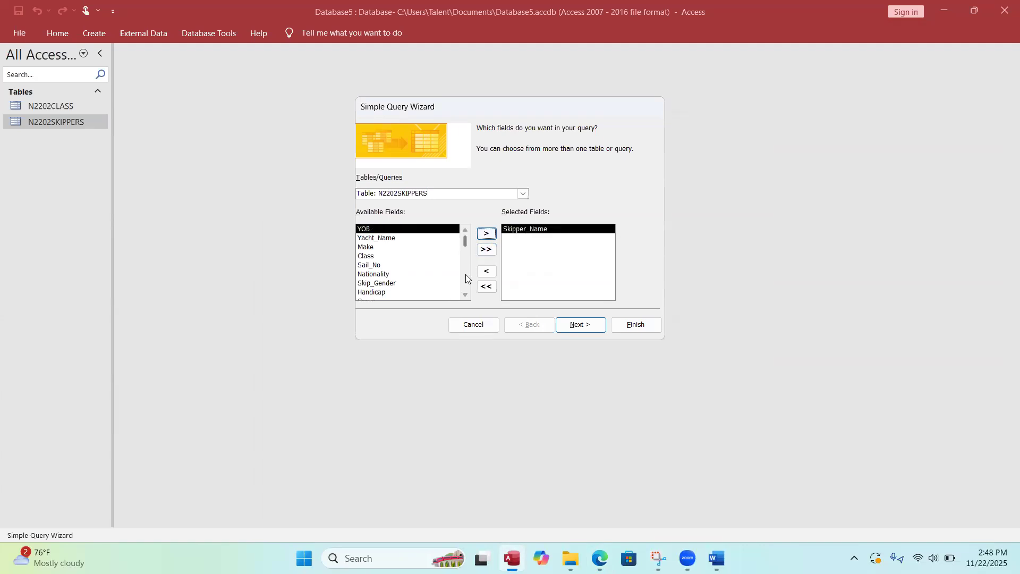
{"action": "left_click", "coordinate": [403, 274]}
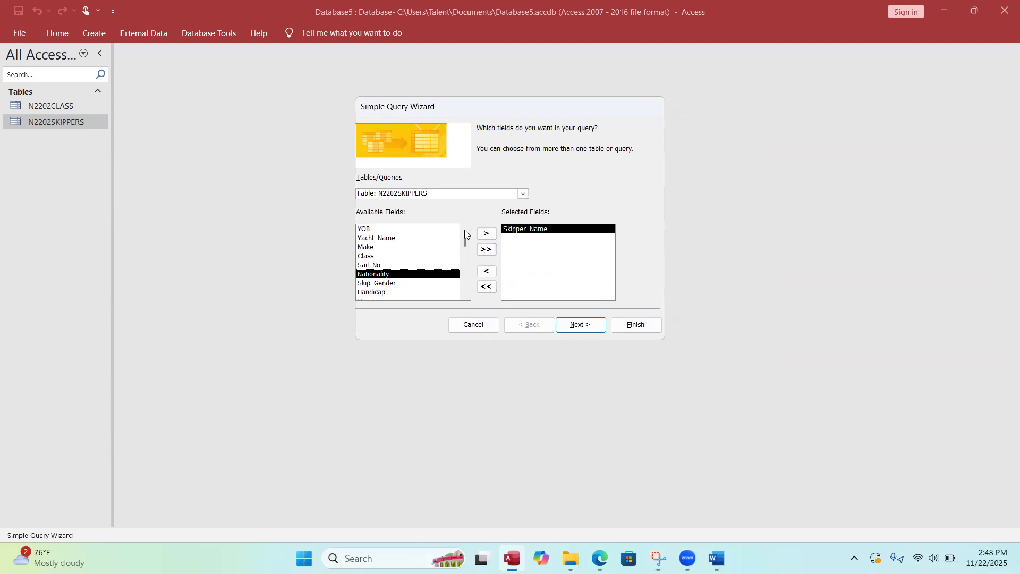
{"action": "left_click", "coordinate": [486, 234]}
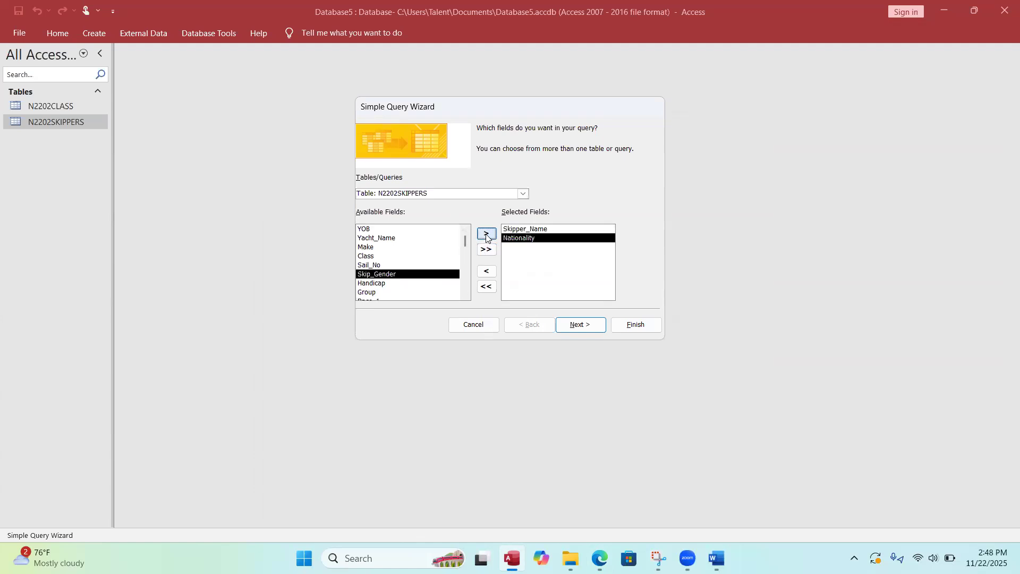
Check the required field order in the exam paper and add Yacht_Class from the N2202CLASS table to the query.
{"action": "mouse_move", "coordinate": [599, 558]}
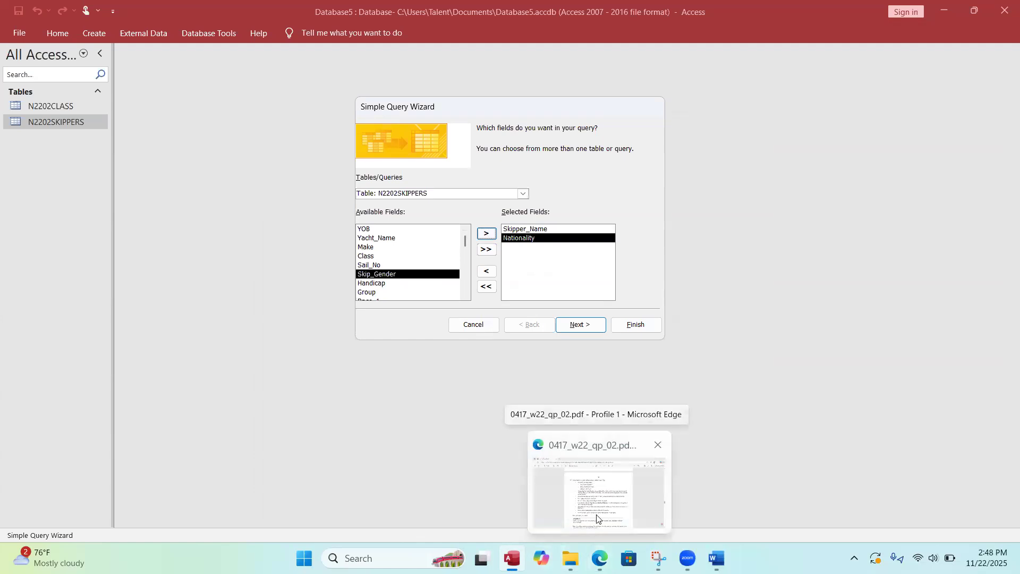
{"action": "left_click", "coordinate": [596, 518]}
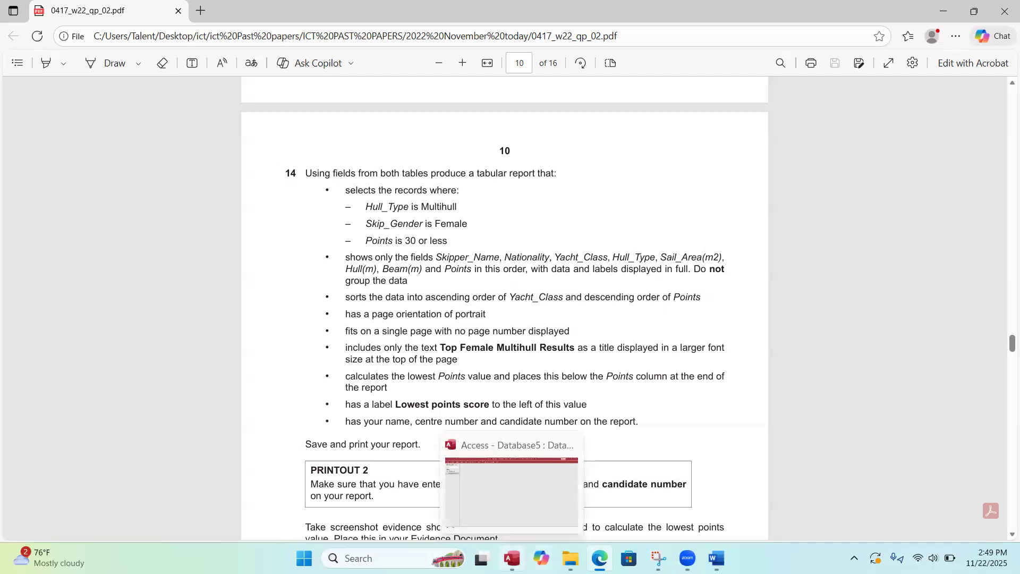
{"action": "left_click", "coordinate": [512, 558]}
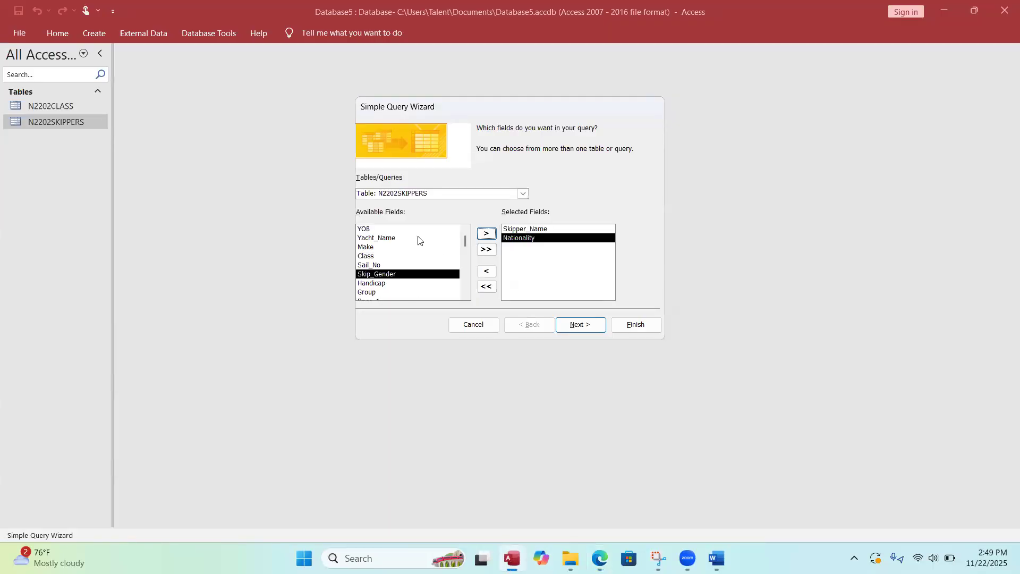
{"action": "mouse_move", "coordinate": [466, 242]}
{"action": "left_mouse_down"}
{"action": "mouse_move", "coordinate": [470, 285]}
{"action": "mouse_move", "coordinate": [458, 254]}
{"action": "left_mouse_up"}
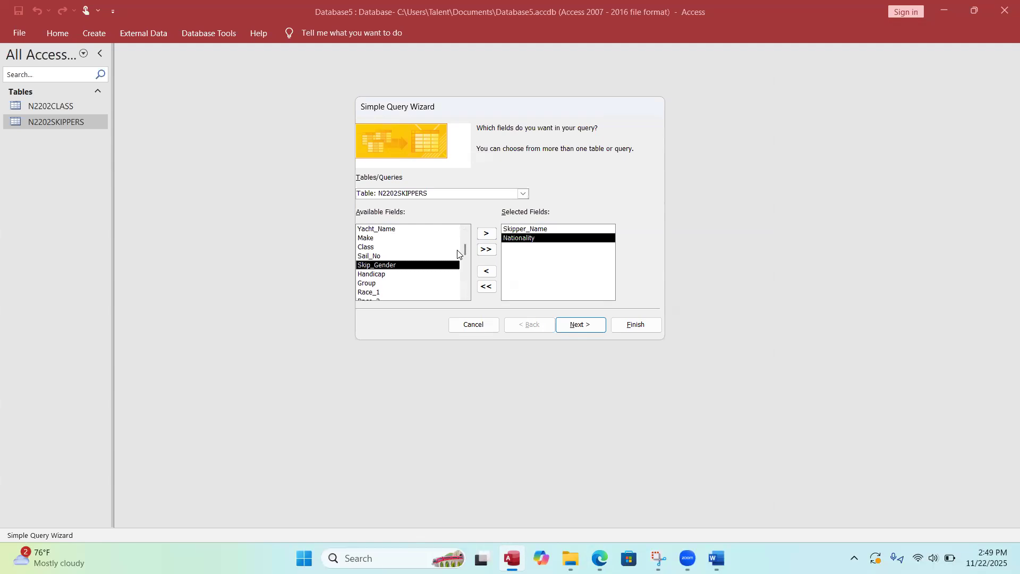
{"action": "mouse_move", "coordinate": [600, 557]}
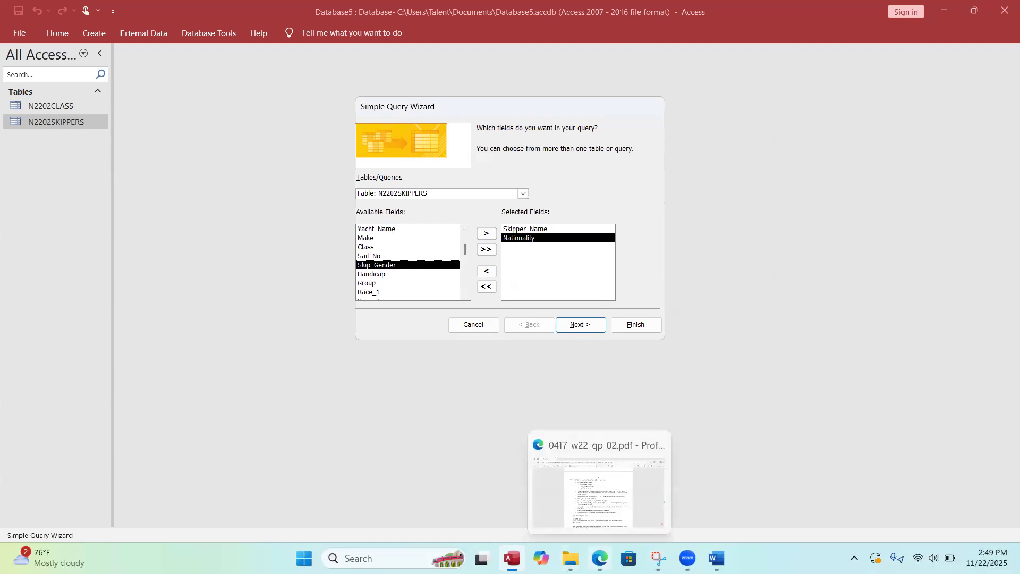
{"action": "left_click", "coordinate": [598, 505]}
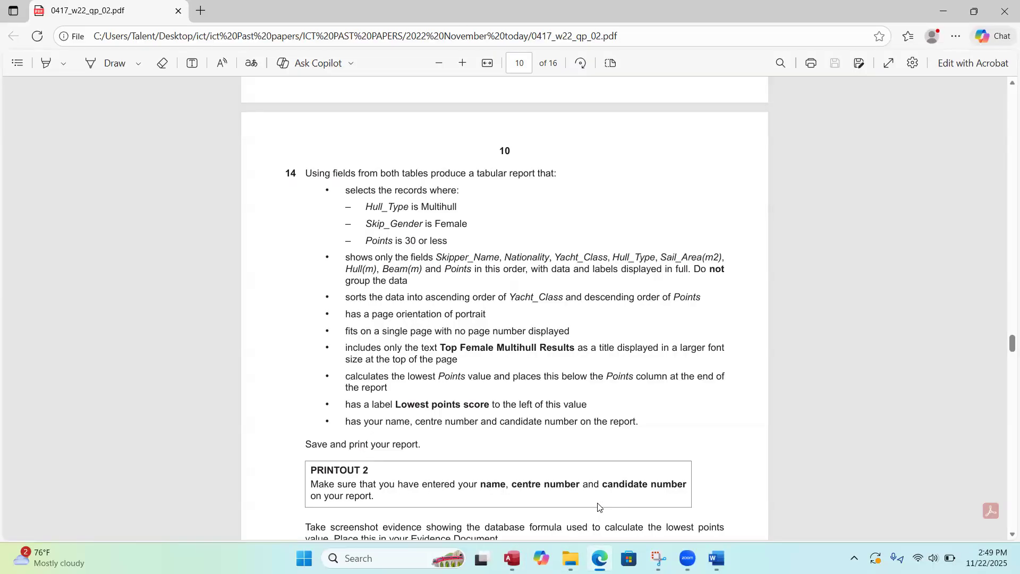
{"action": "mouse_move", "coordinate": [512, 558]}
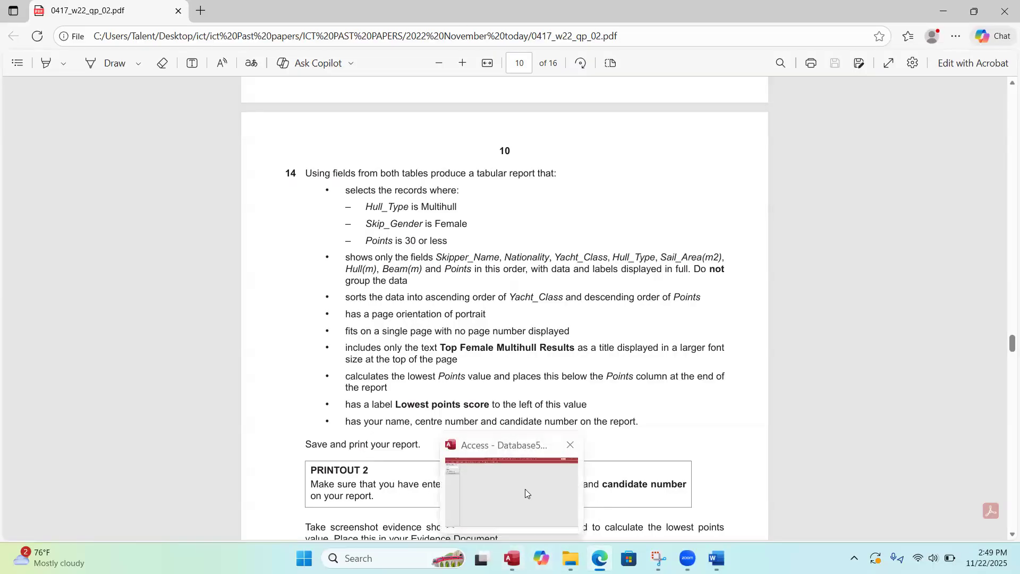
{"action": "left_click", "coordinate": [525, 488]}
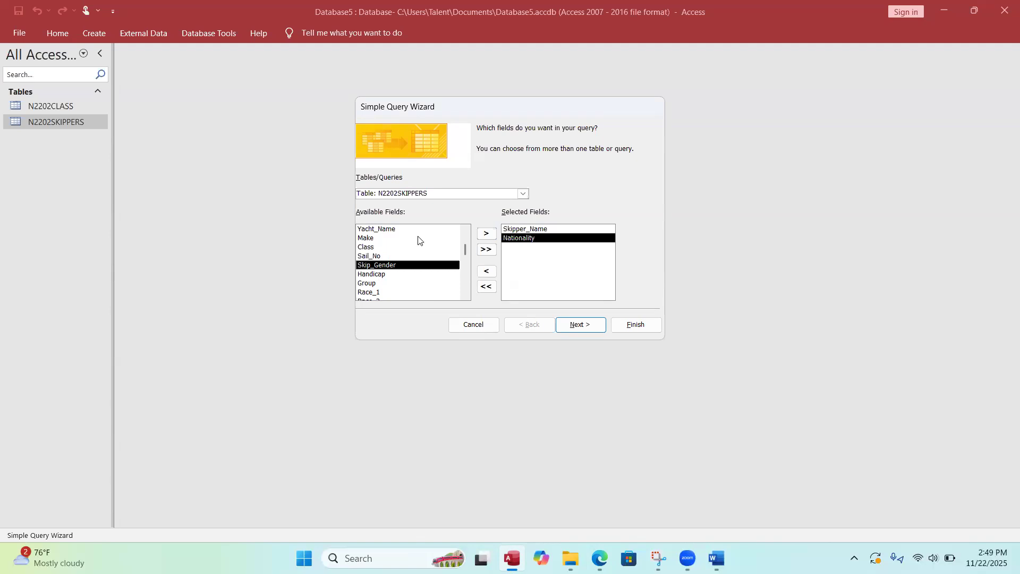
{"action": "left_click", "coordinate": [522, 194]}
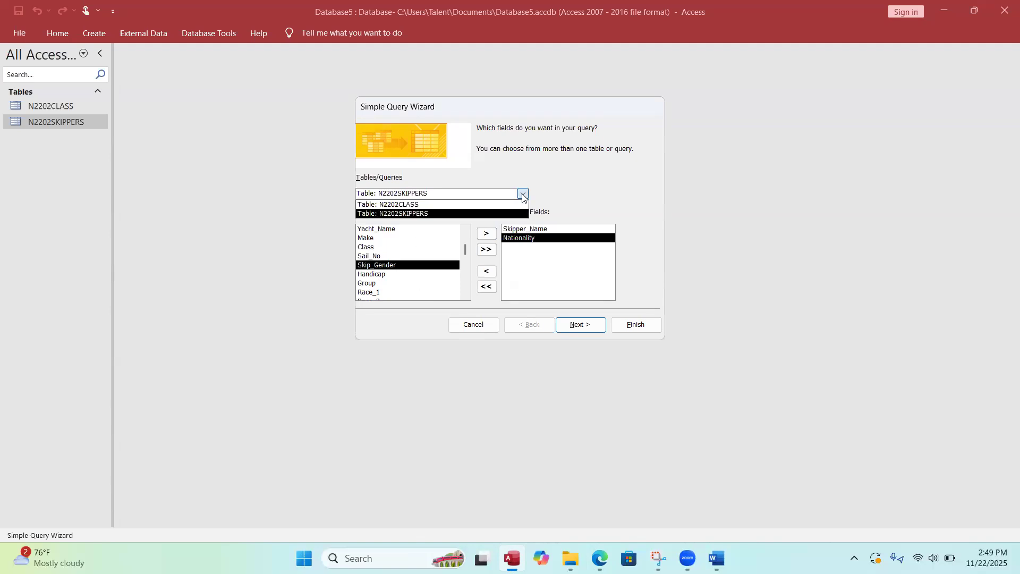
{"action": "left_click", "coordinate": [456, 205]}
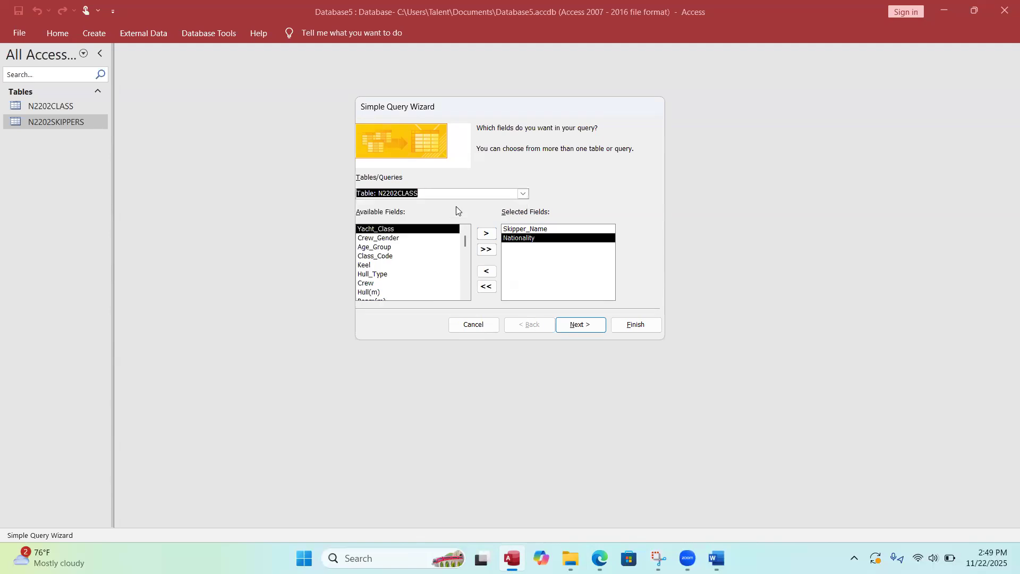
{"action": "left_click", "coordinate": [486, 235]}
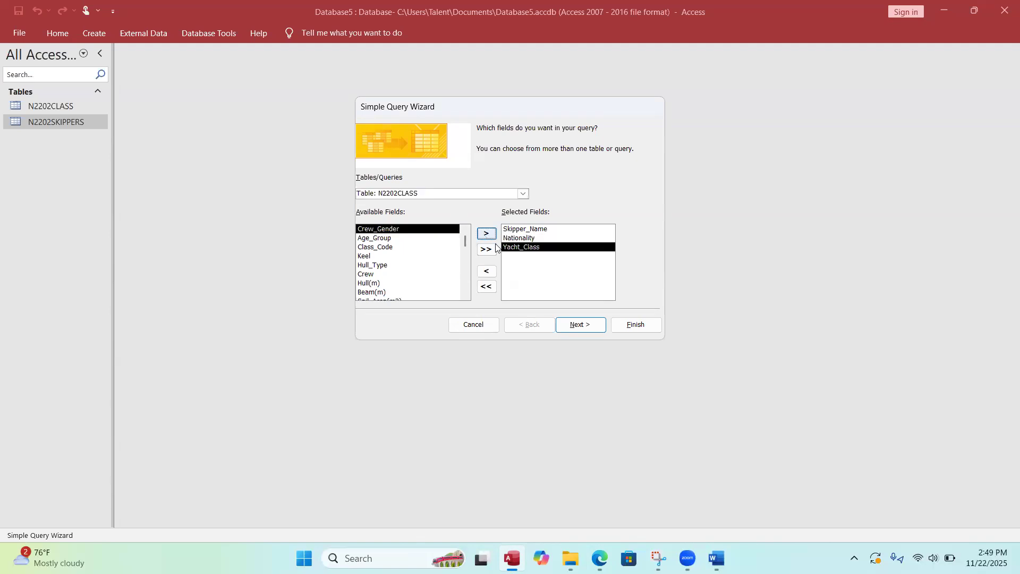
Recheck the field list in question 14 and add Hull_Type and Sail_Area(m2) from N2202CLASS to the query.
{"action": "mouse_move", "coordinate": [599, 557]}
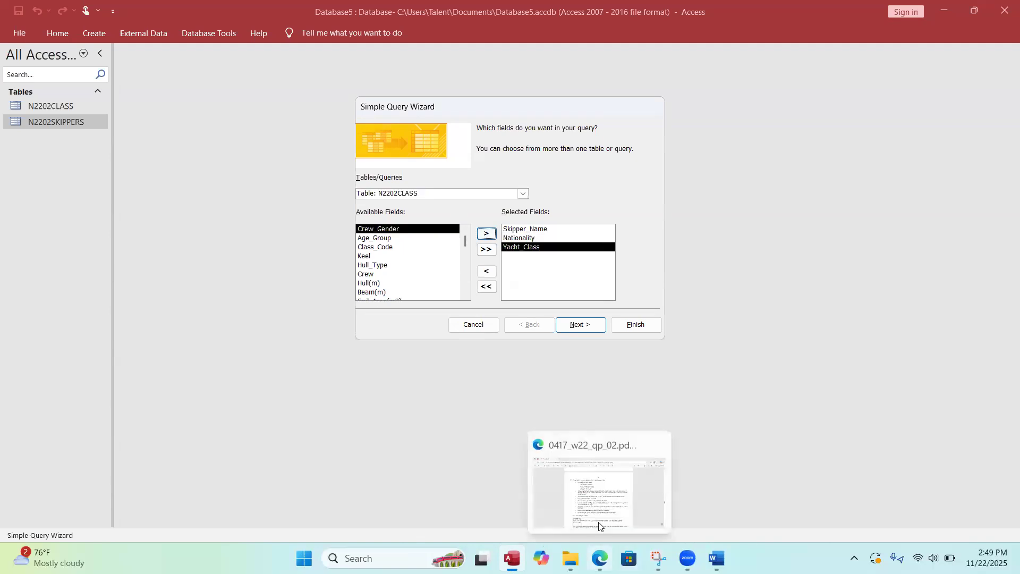
{"action": "left_click", "coordinate": [599, 523]}
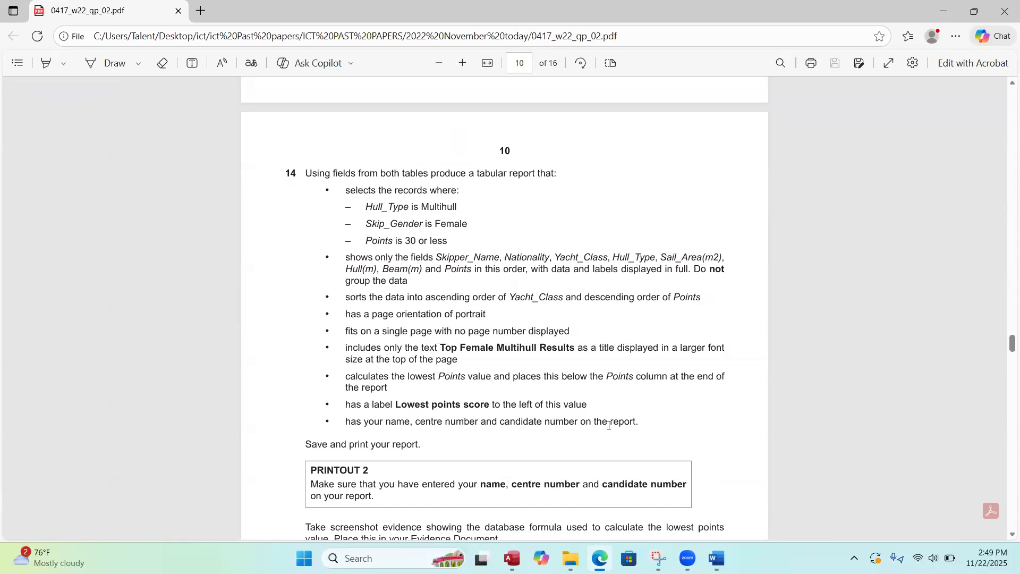
{"action": "mouse_move", "coordinate": [511, 558]}
{"action": "left_click", "coordinate": [451, 478]}
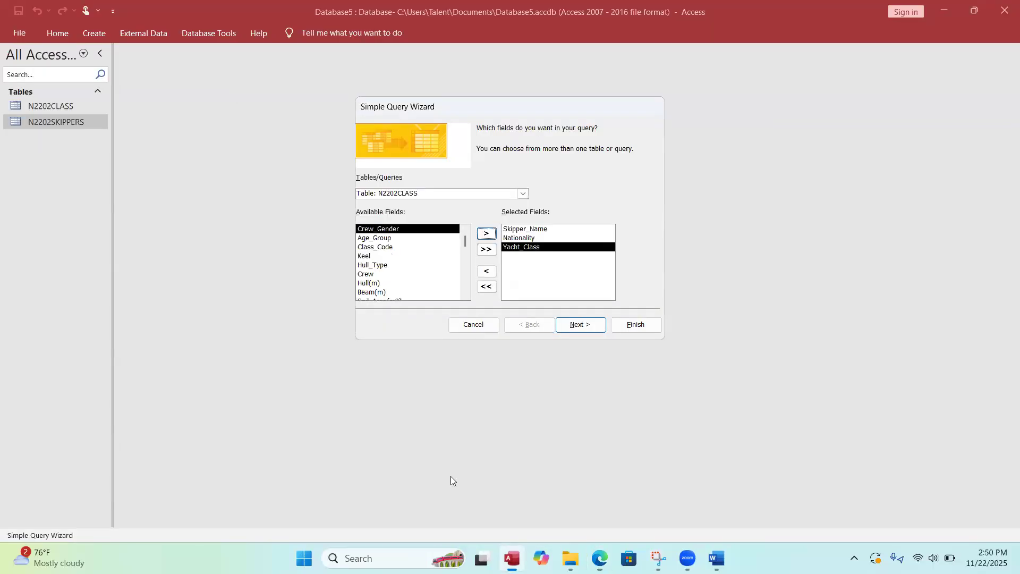
{"action": "left_click", "coordinate": [386, 266]}
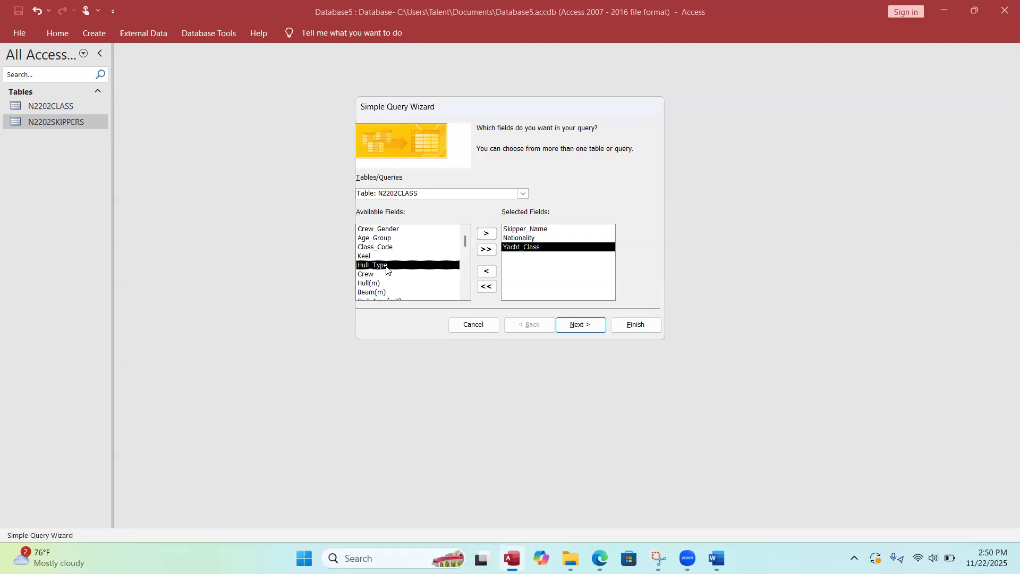
{"action": "left_click", "coordinate": [482, 233]}
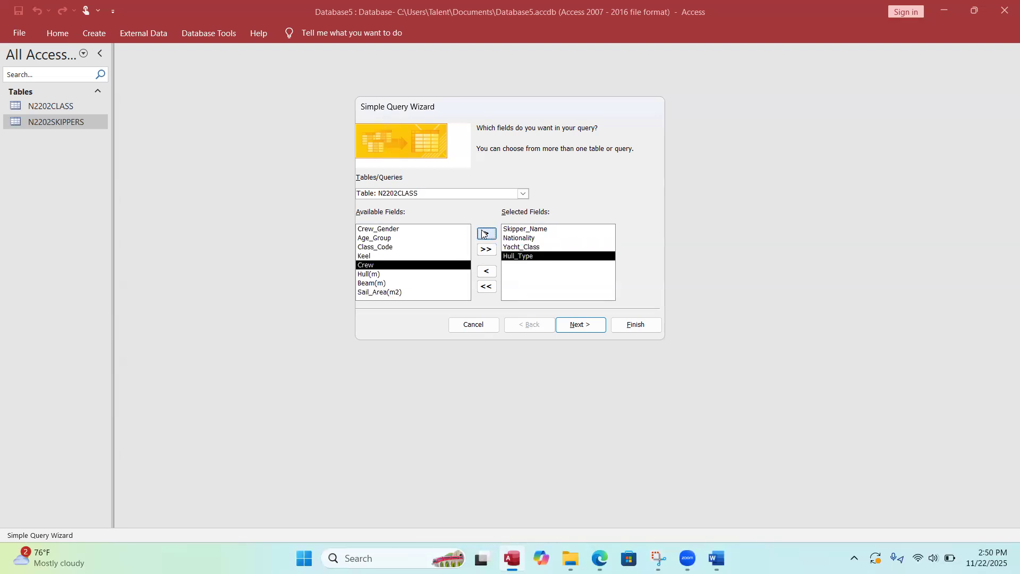
{"action": "left_click", "coordinate": [393, 294]}
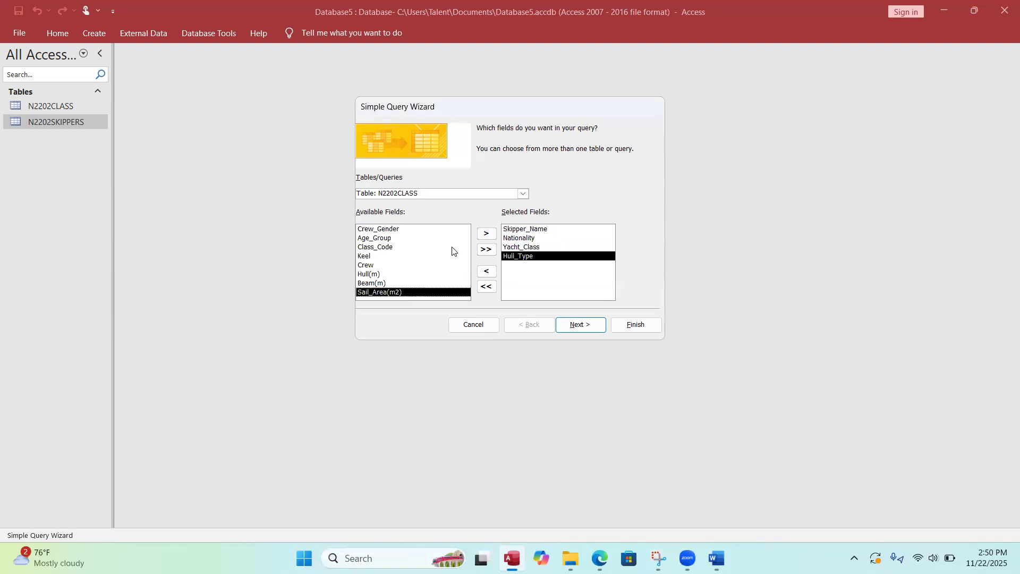
{"action": "left_click", "coordinate": [484, 239]}
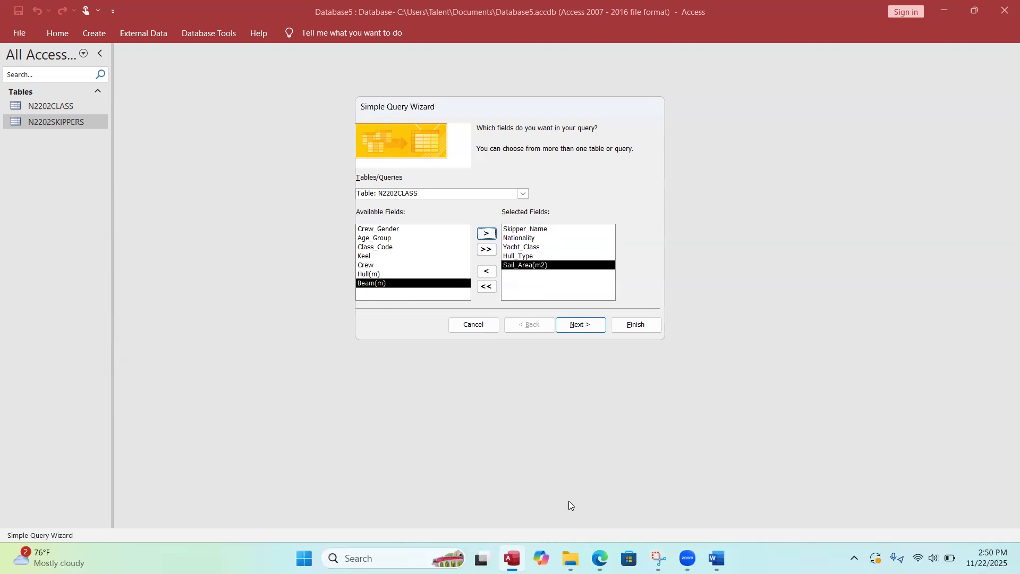
Recheck question 14's field list in the exam paper and add Hull(m) and Beam(m) from N2202CLASS to the query.
{"action": "left_click", "coordinate": [600, 558]}
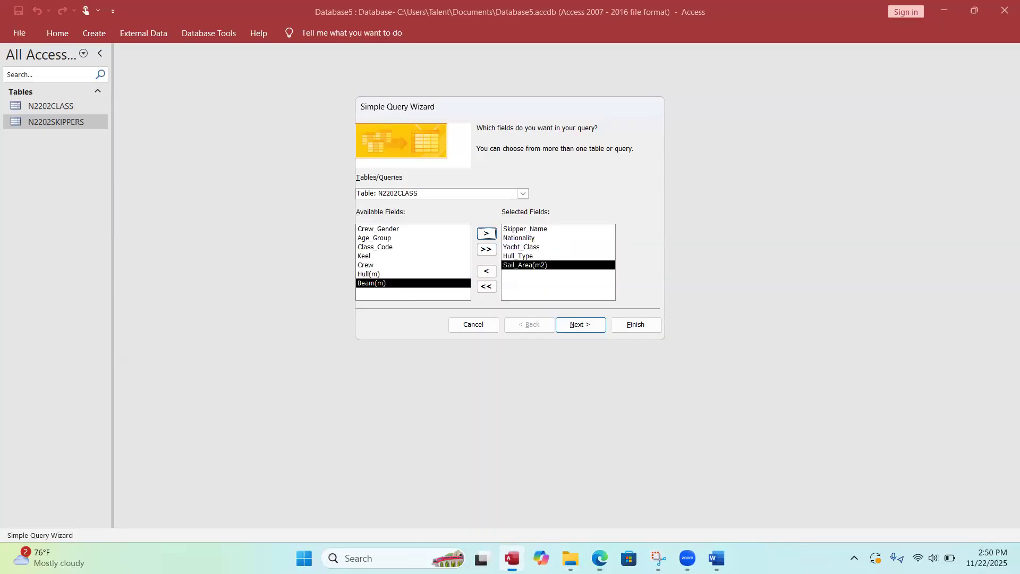
{"action": "left_click", "coordinate": [511, 557]}
{"action": "left_click", "coordinate": [391, 274]}
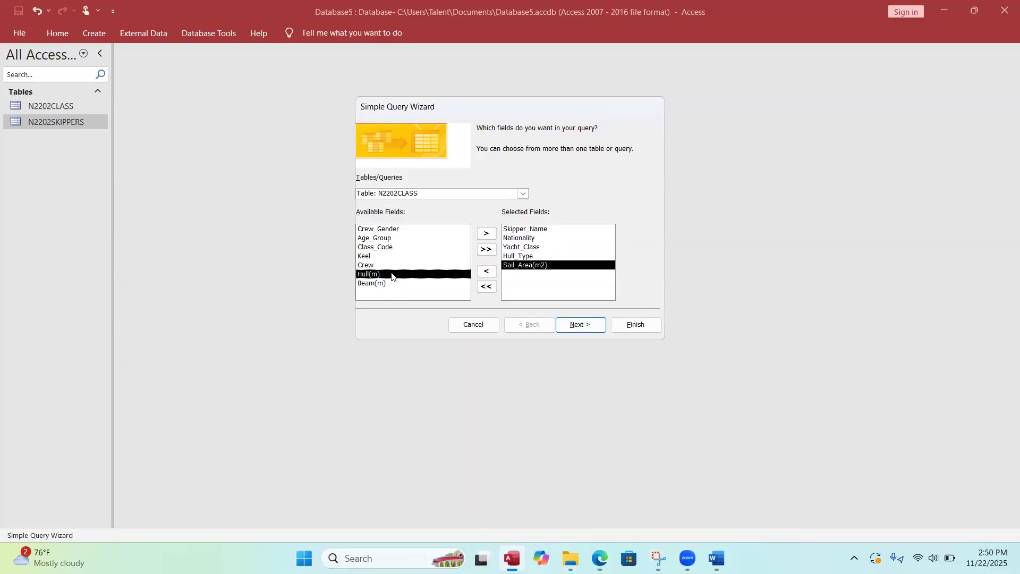
{"action": "left_click", "coordinate": [488, 235]}
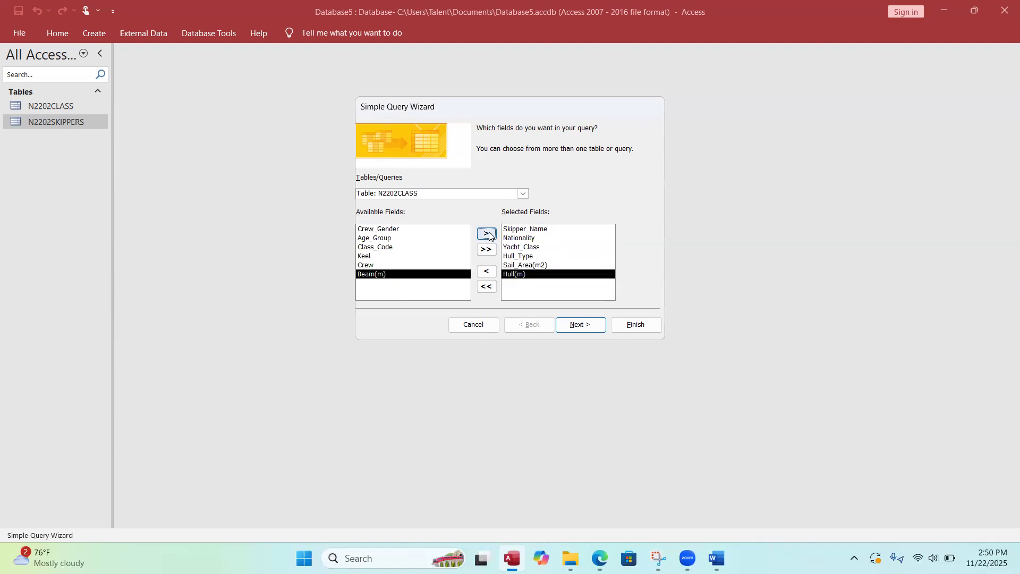
{"action": "left_click", "coordinate": [489, 236]}
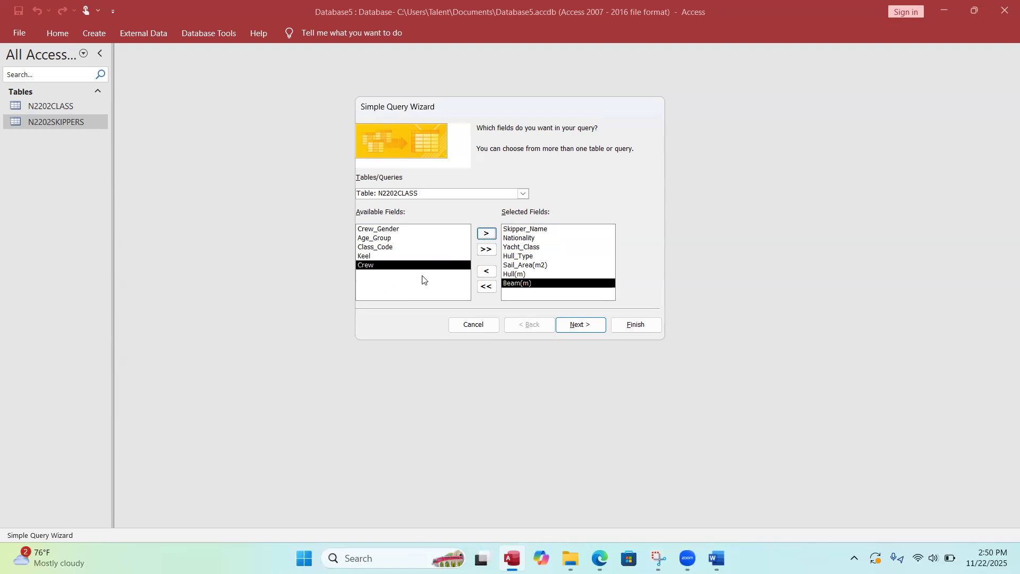
Switch the wizard's source to the N2202SKIPPERS table and add its Points field to the query.
{"action": "left_click", "coordinate": [523, 193]}
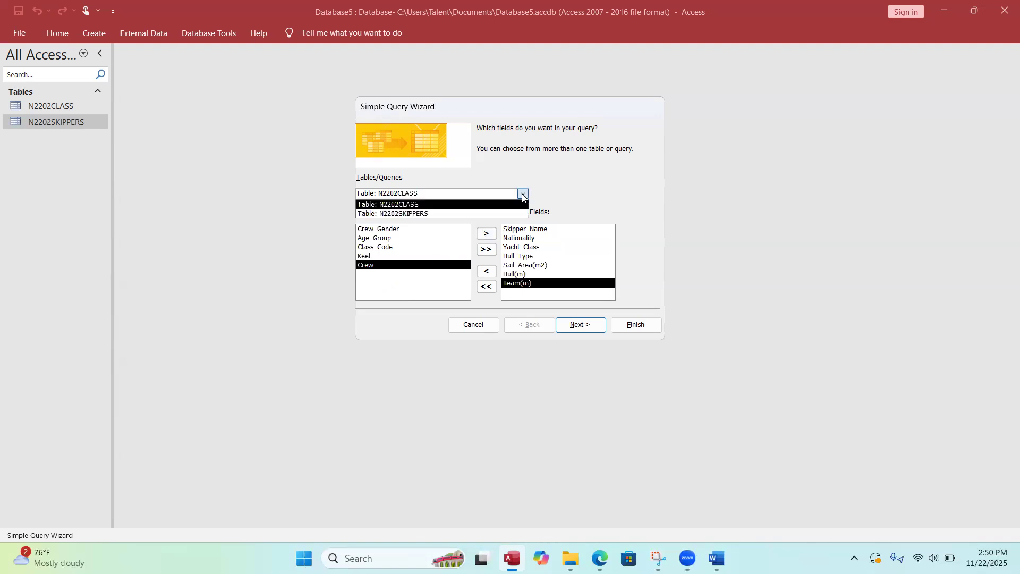
{"action": "left_click", "coordinate": [470, 213]}
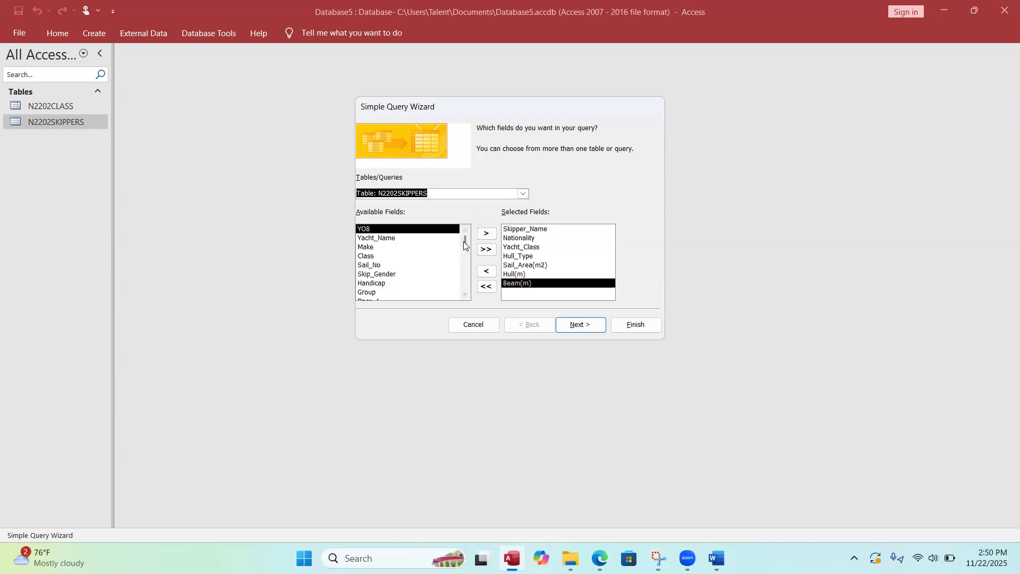
{"action": "left_click_drag", "start_coordinate": [465, 242], "coordinate": [466, 294]}
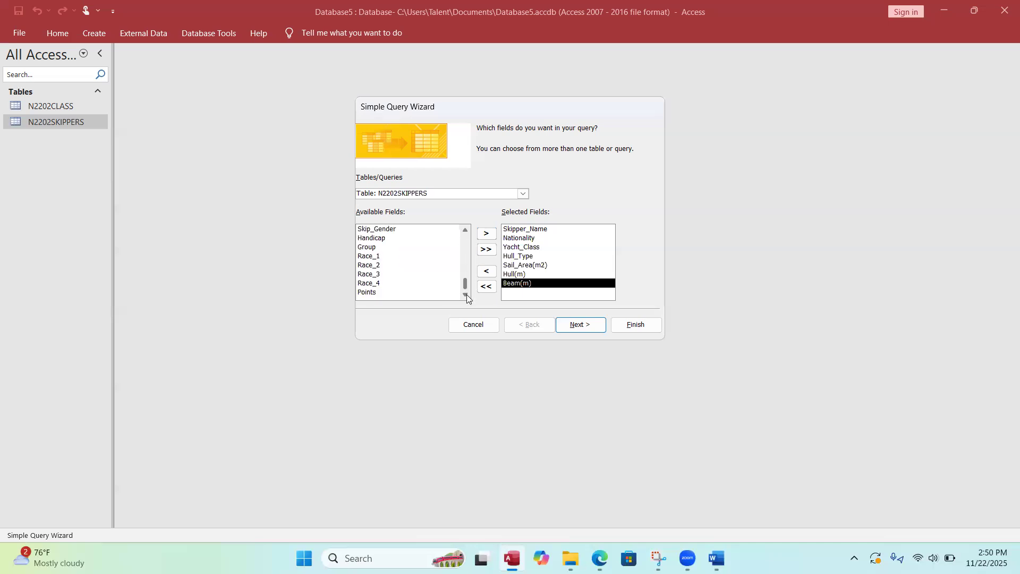
{"action": "left_click", "coordinate": [373, 294]}
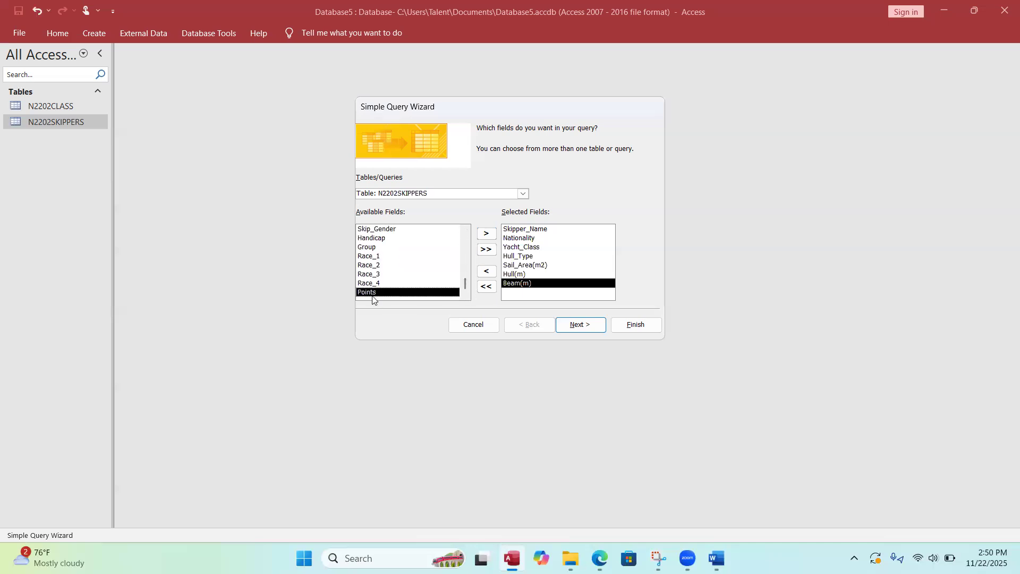
{"action": "left_click", "coordinate": [484, 235]}
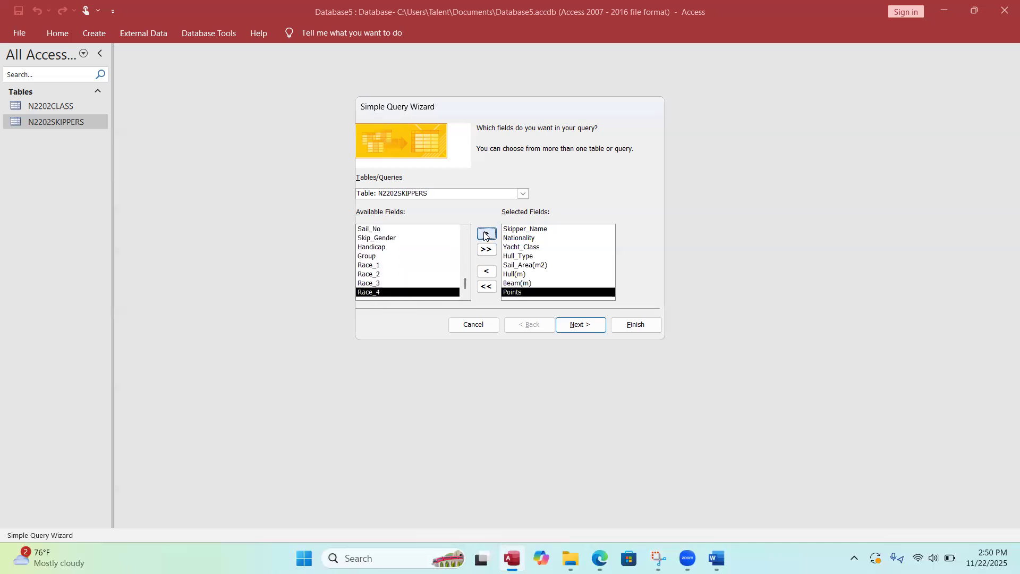
Finish the wizard with the title N2202SKIPPERS Query and the option to open the query to view information.
{"action": "left_click", "coordinate": [579, 329]}
{"action": "left_click", "coordinate": [580, 329]}
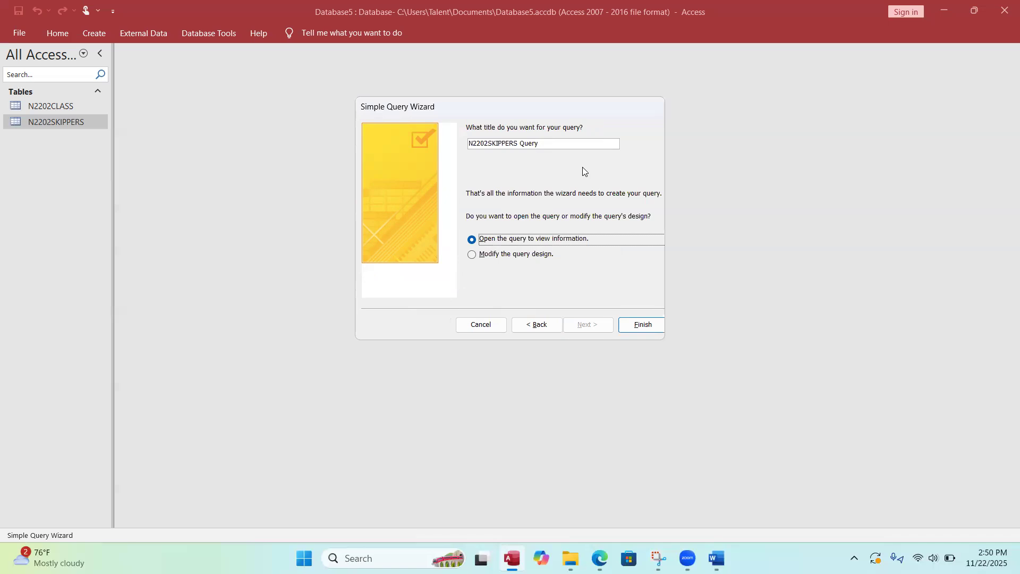
{"action": "left_click", "coordinate": [646, 322]}
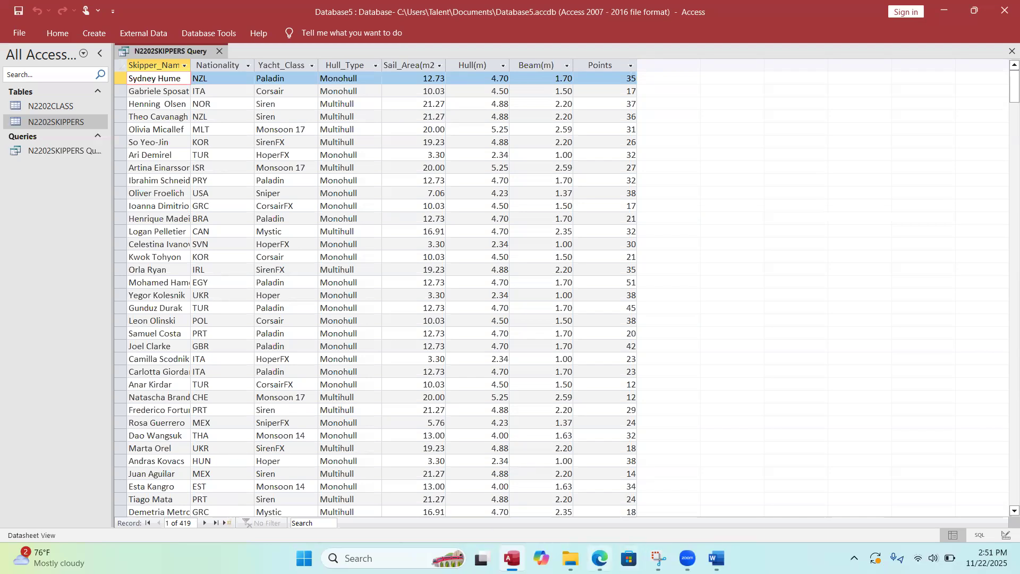
Review question 14's required fields and their order in the exam paper, and open the N2202SKIPPERS Query in Design View in Access.
{"action": "left_click", "coordinate": [599, 557]}
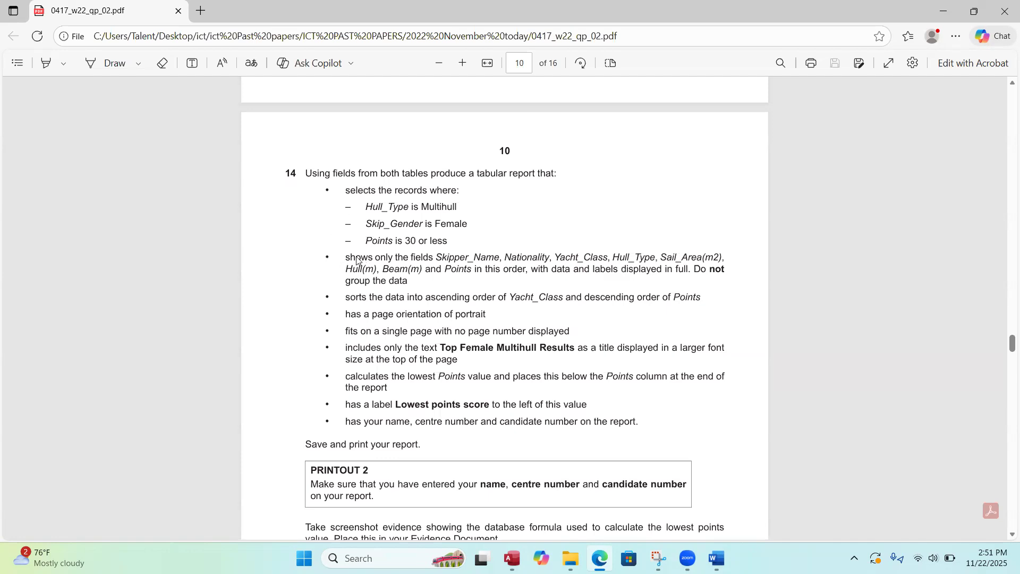
{"action": "left_click_drag", "start_coordinate": [346, 260], "coordinate": [439, 286]}
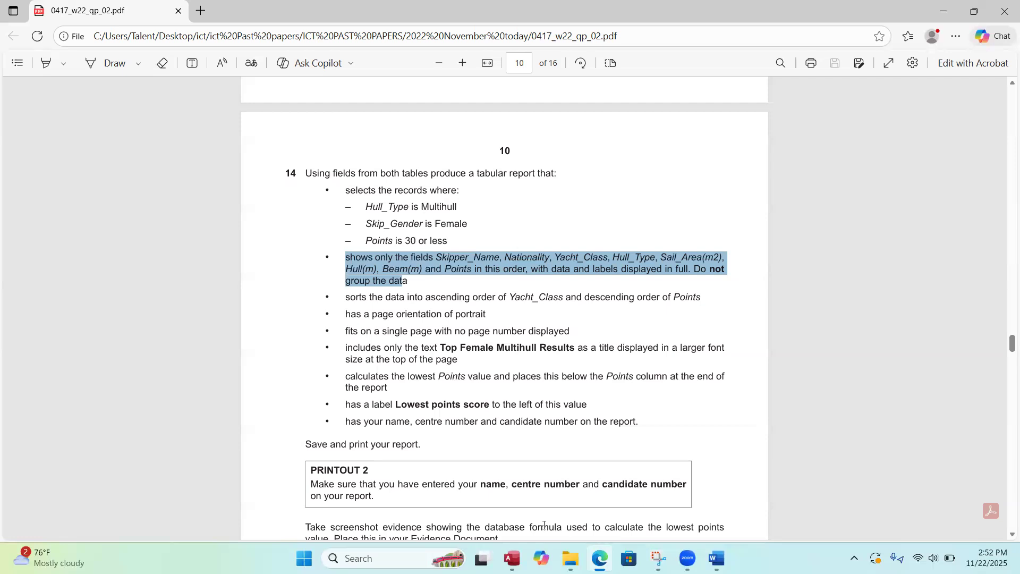
{"action": "mouse_move", "coordinate": [513, 558]}
{"action": "left_click", "coordinate": [501, 503]}
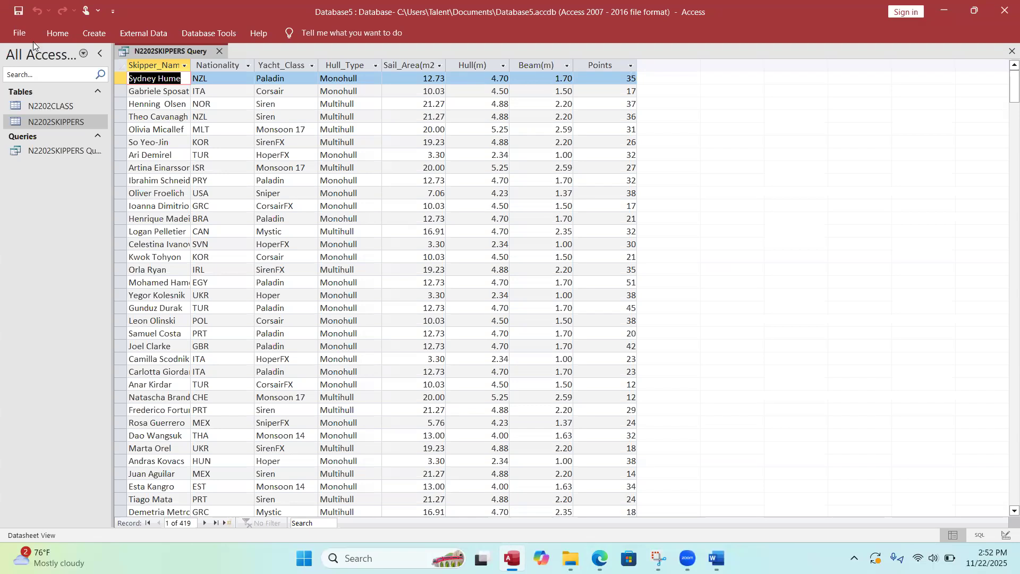
{"action": "left_click", "coordinate": [55, 30]}
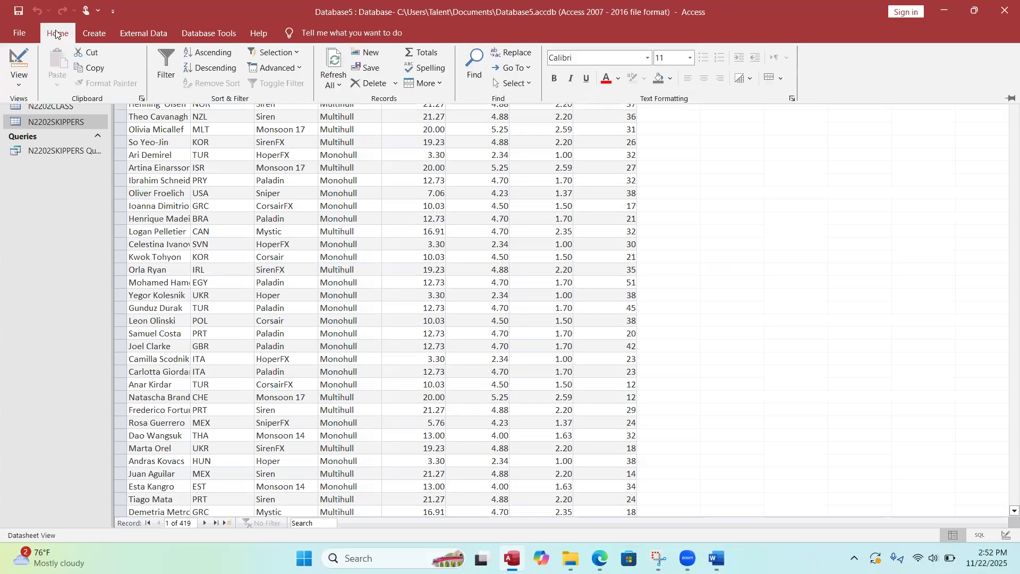
{"action": "left_click", "coordinate": [23, 53]}
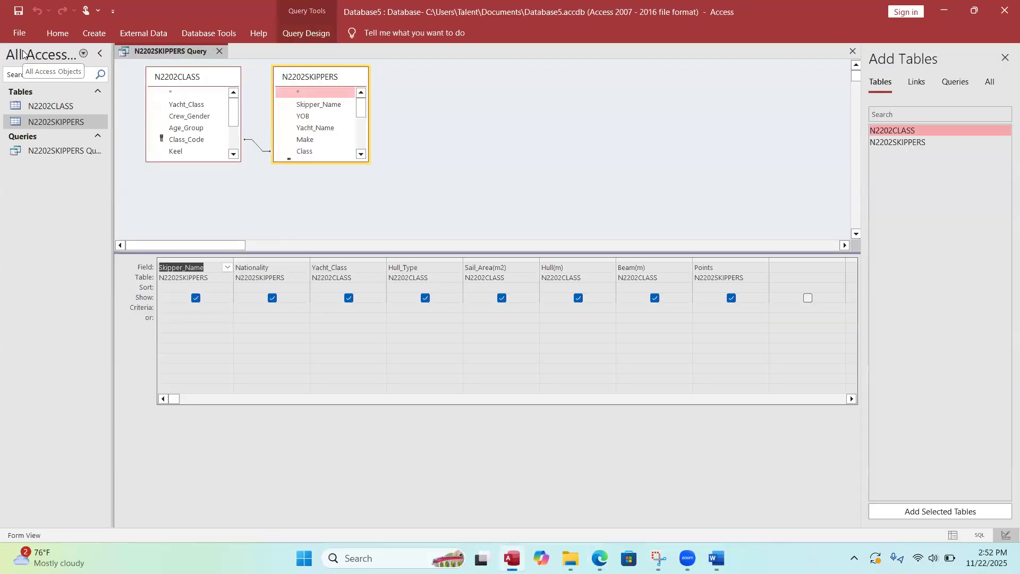
Set the Hull_Type criterion to Multihull in the query design, checking it against question 14 in the exam paper.
{"action": "left_click", "coordinate": [412, 308]}
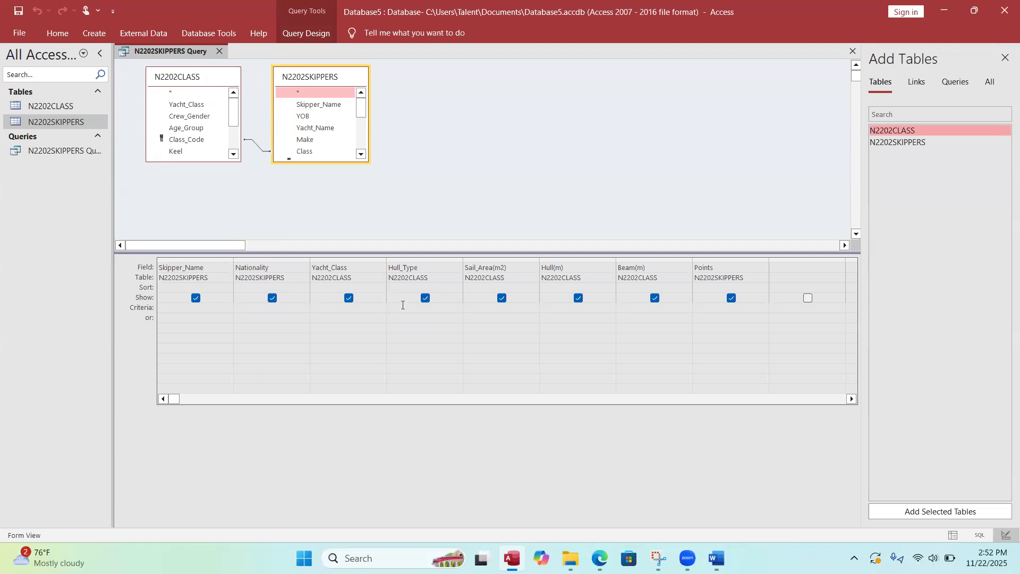
{"action": "type", "text": "M"}
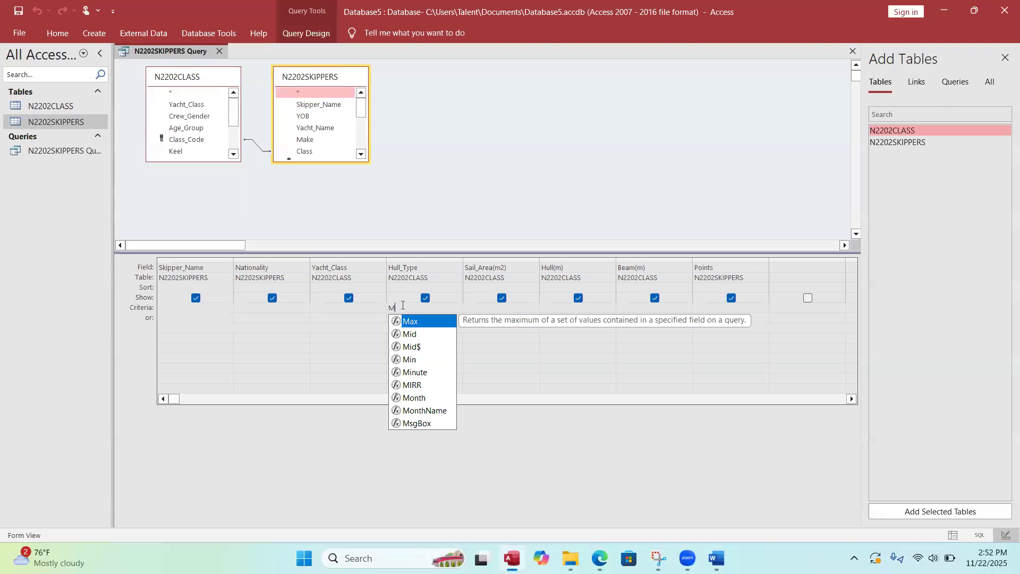
{"action": "type", "text": "ultihull"}
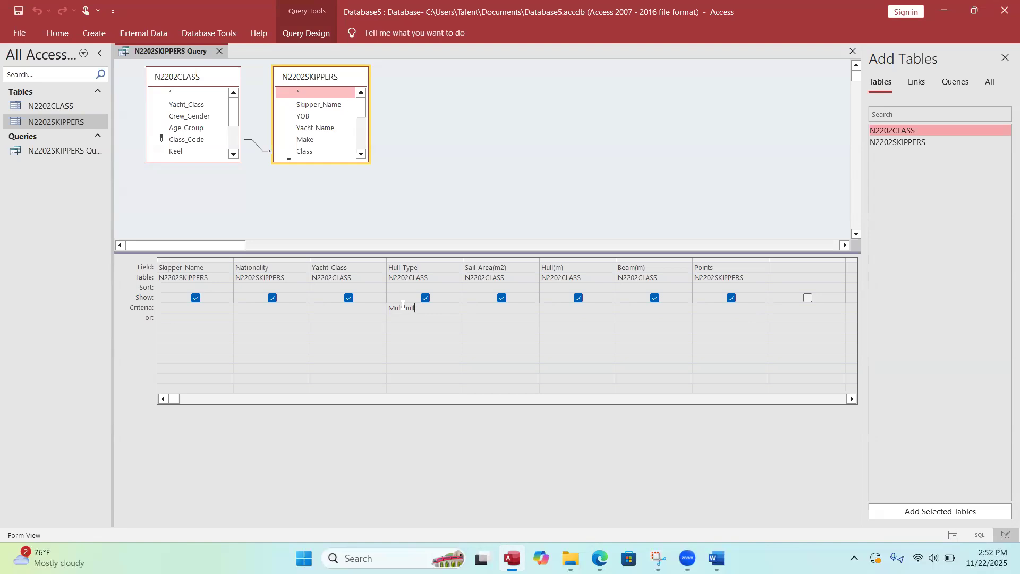
{"action": "mouse_move", "coordinate": [599, 558]}
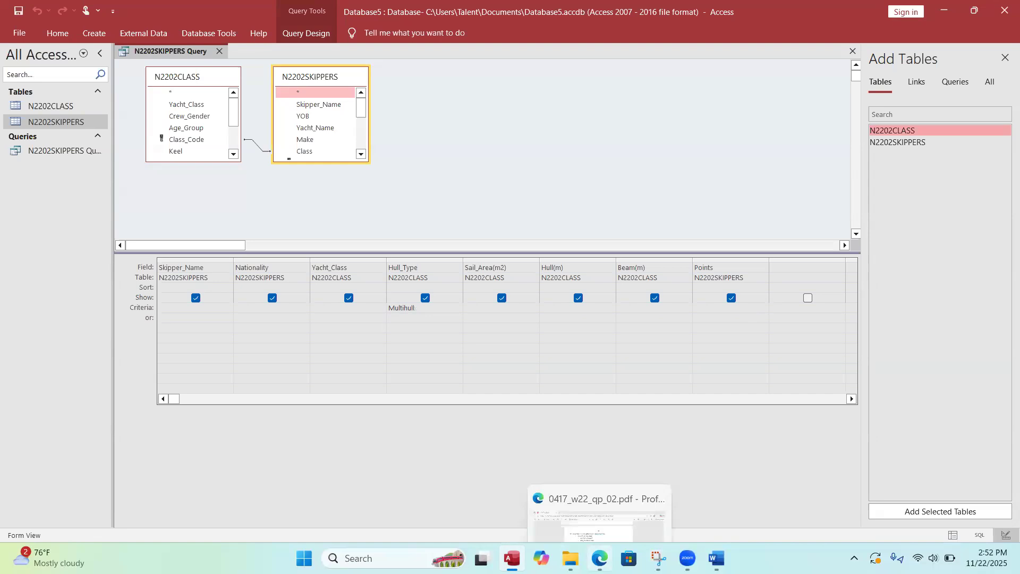
{"action": "left_click", "coordinate": [608, 481]}
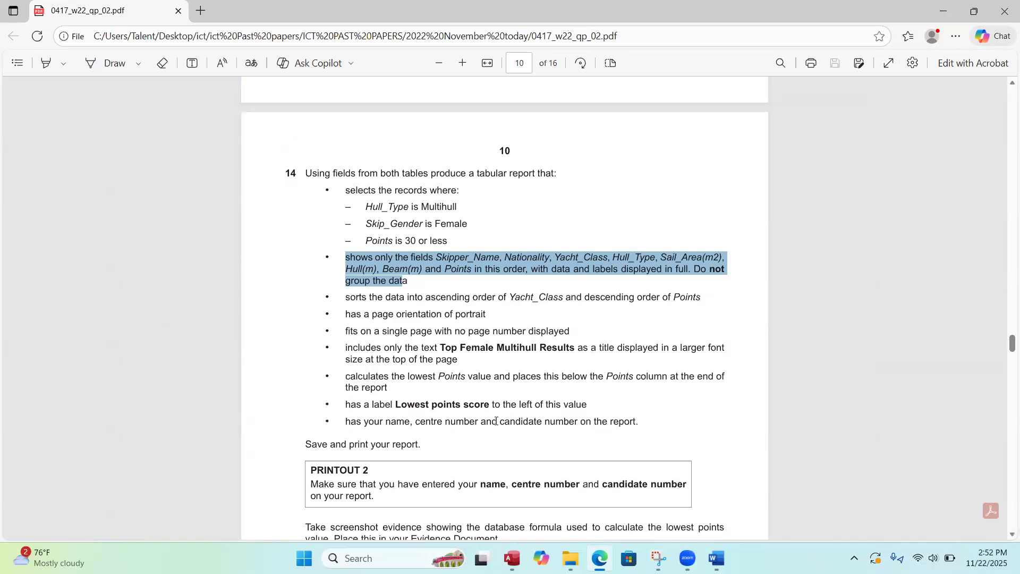
{"action": "mouse_move", "coordinate": [510, 557]}
{"action": "left_click", "coordinate": [479, 511]}
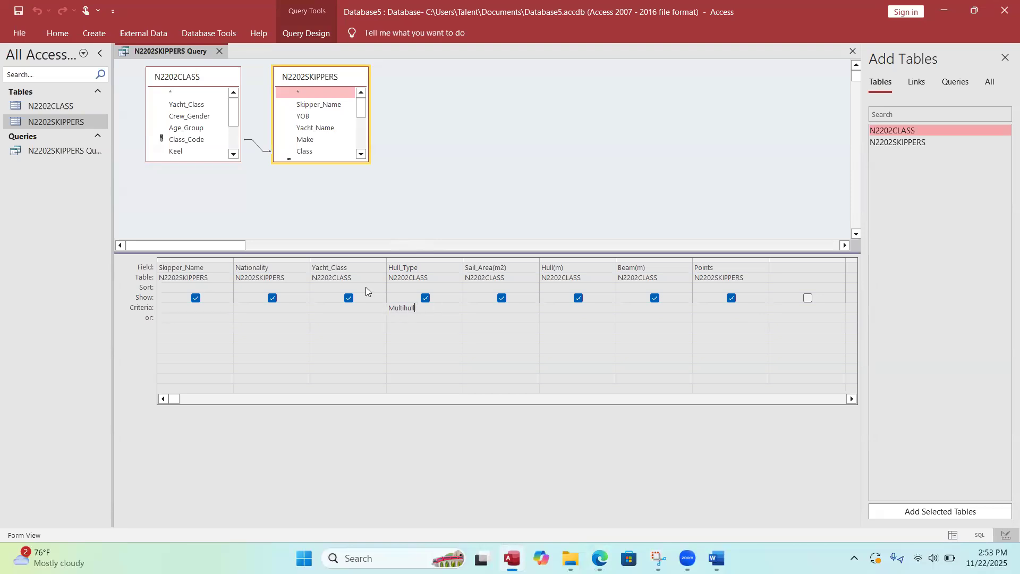
{"action": "left_click", "coordinate": [417, 324]}
{"action": "left_click", "coordinate": [473, 209]}
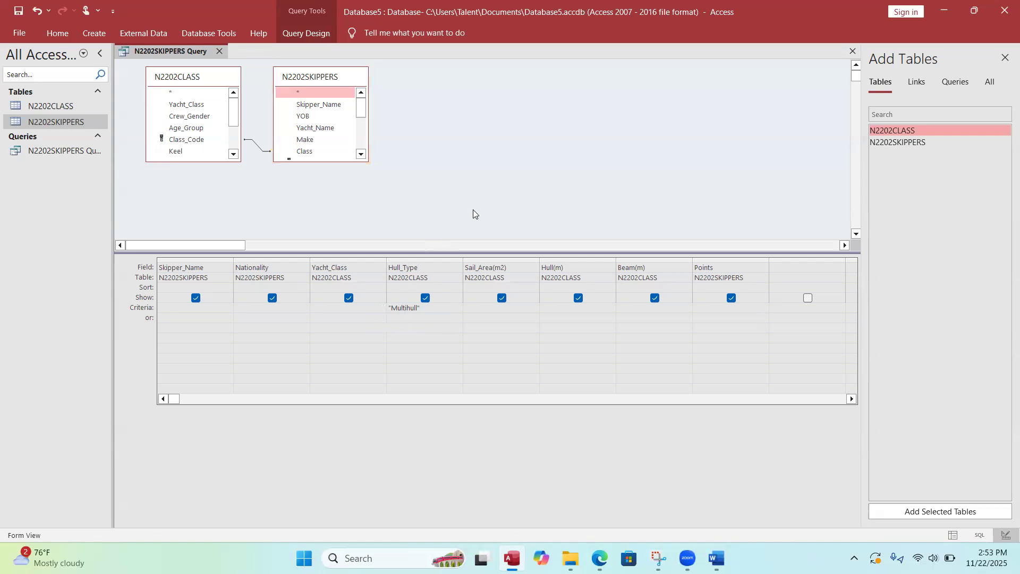
Run the query to check the records matching the Hull_Type criterion, and return to the query design.
{"action": "left_click", "coordinate": [62, 37]}
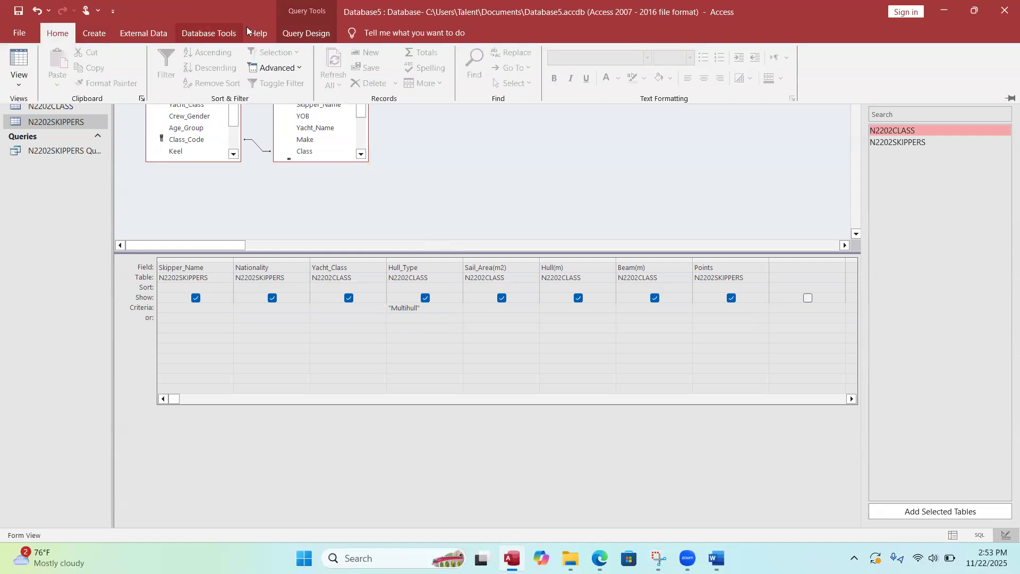
{"action": "left_click", "coordinate": [284, 35]}
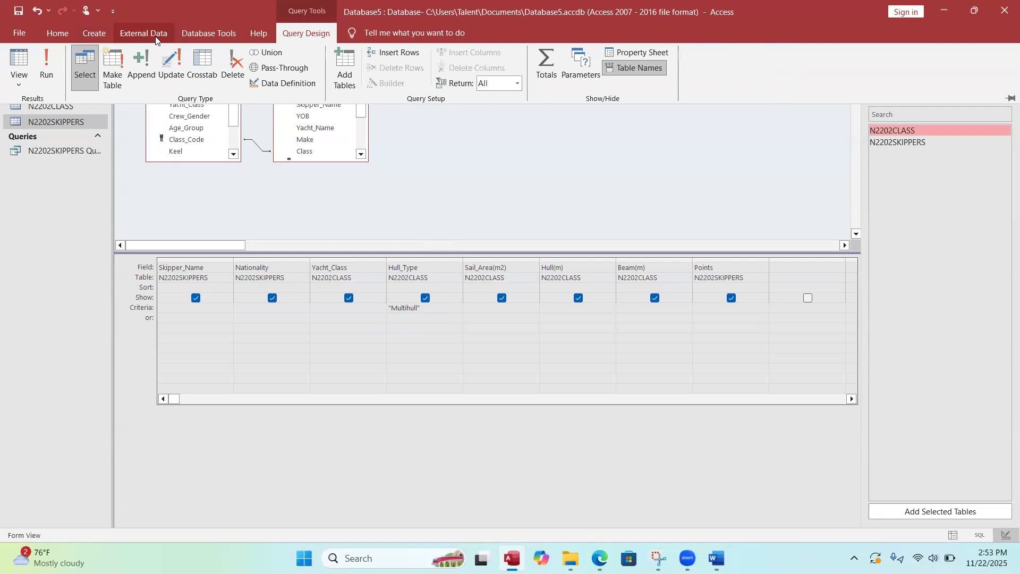
{"action": "left_click", "coordinate": [49, 61]}
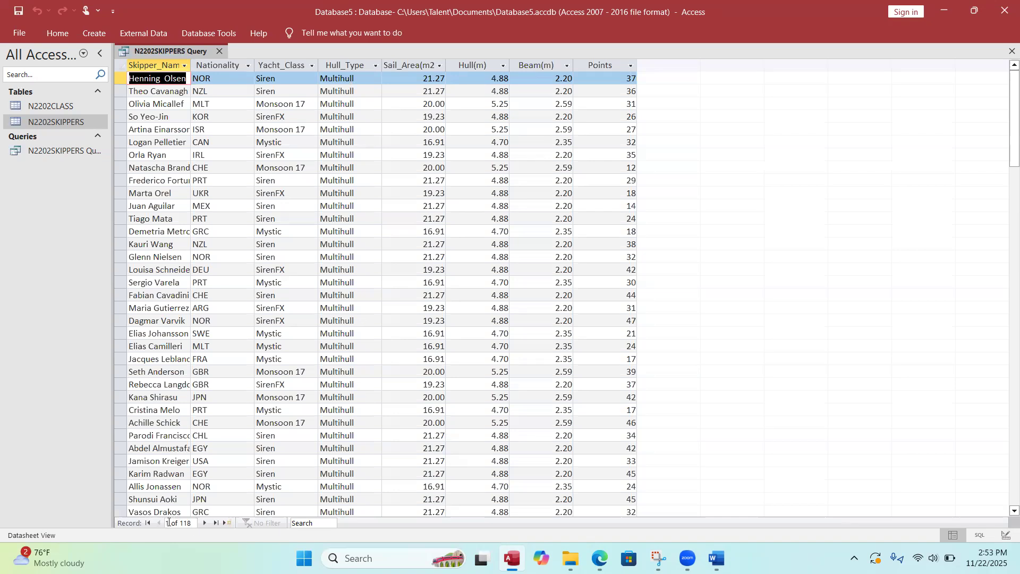
{"action": "left_click", "coordinate": [187, 522]}
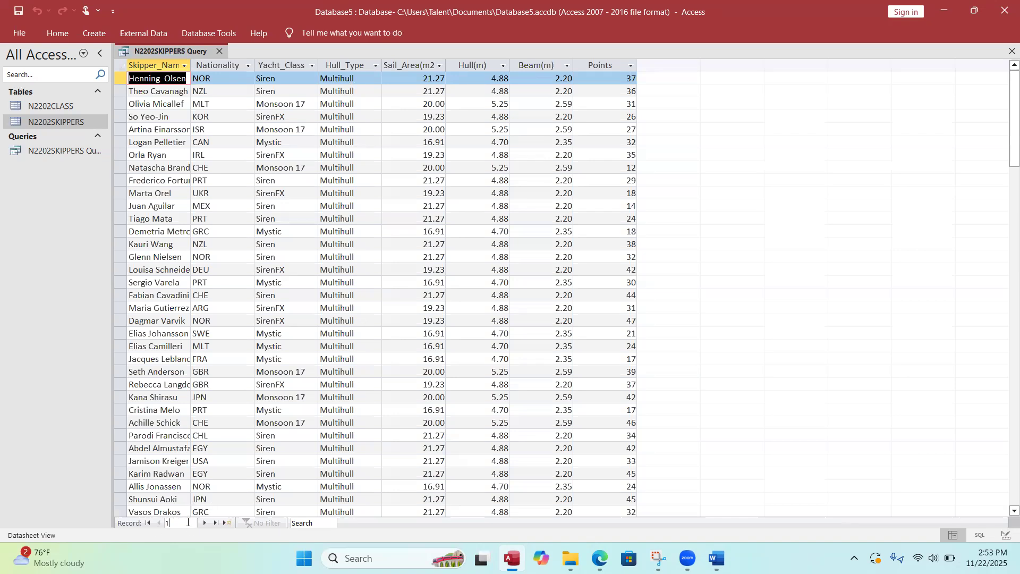
{"action": "left_click", "coordinate": [187, 484]}
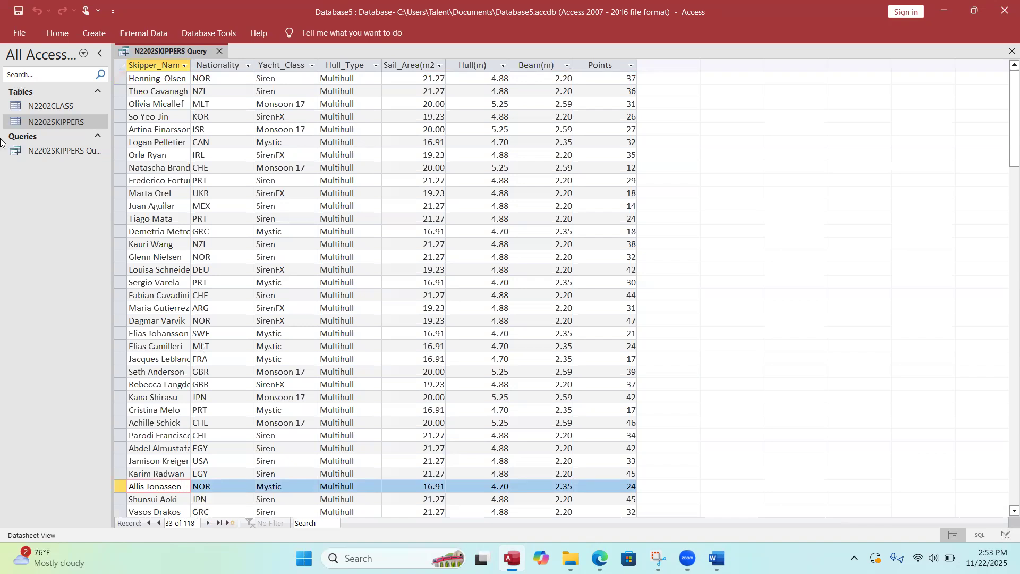
{"action": "left_click", "coordinate": [58, 33]}
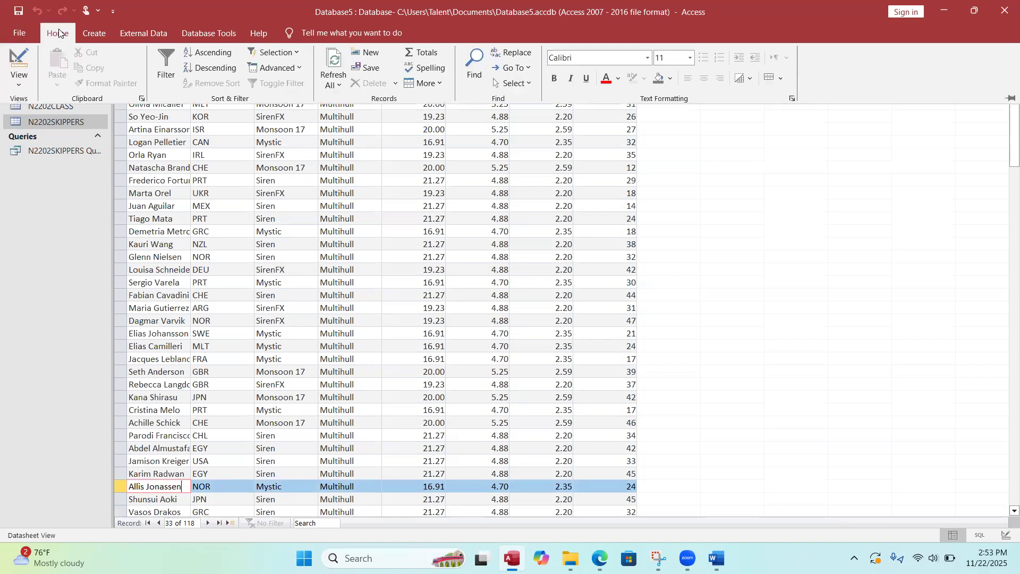
{"action": "left_click", "coordinate": [19, 61]}
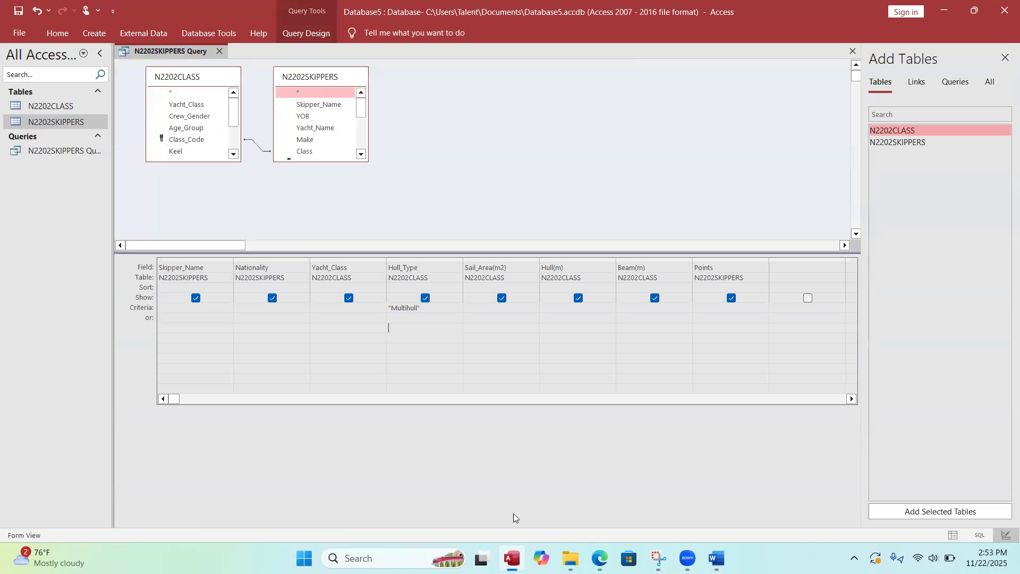
Review question 14's record selection criteria in the exam paper PDF in Edge, and return to the query design in Access.
{"action": "mouse_move", "coordinate": [599, 557]}
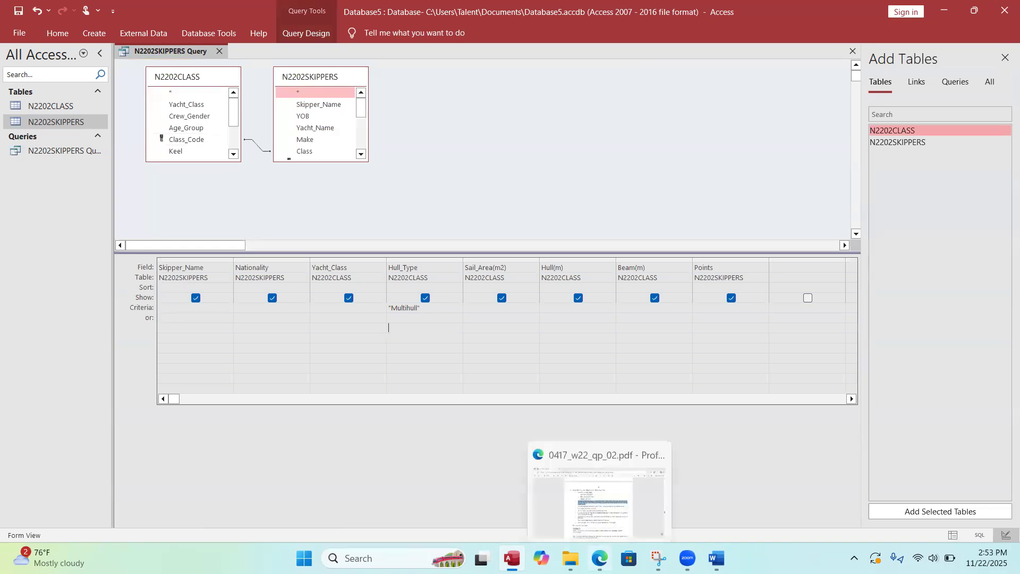
{"action": "left_click", "coordinate": [598, 505]}
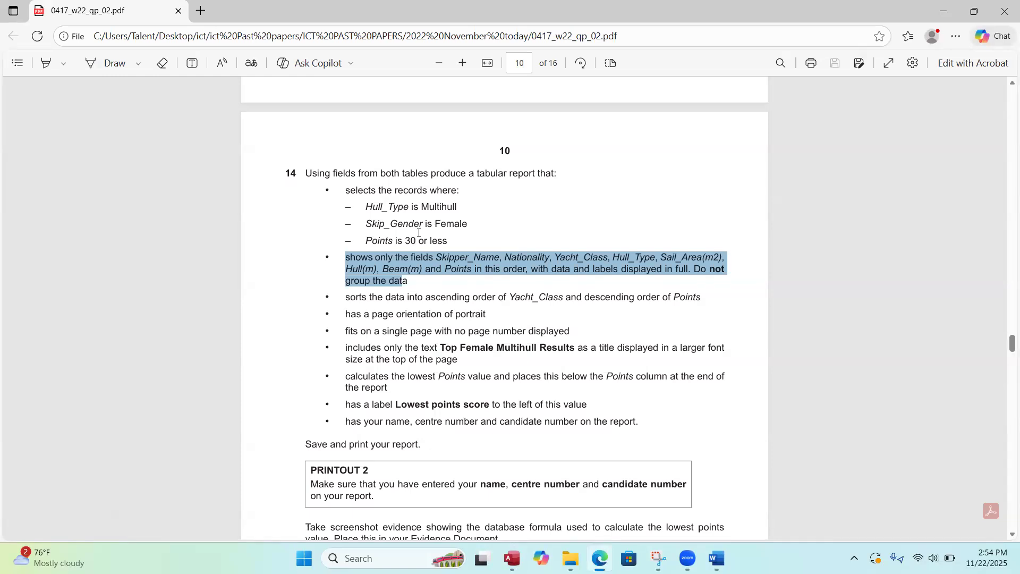
{"action": "mouse_move", "coordinate": [512, 558]}
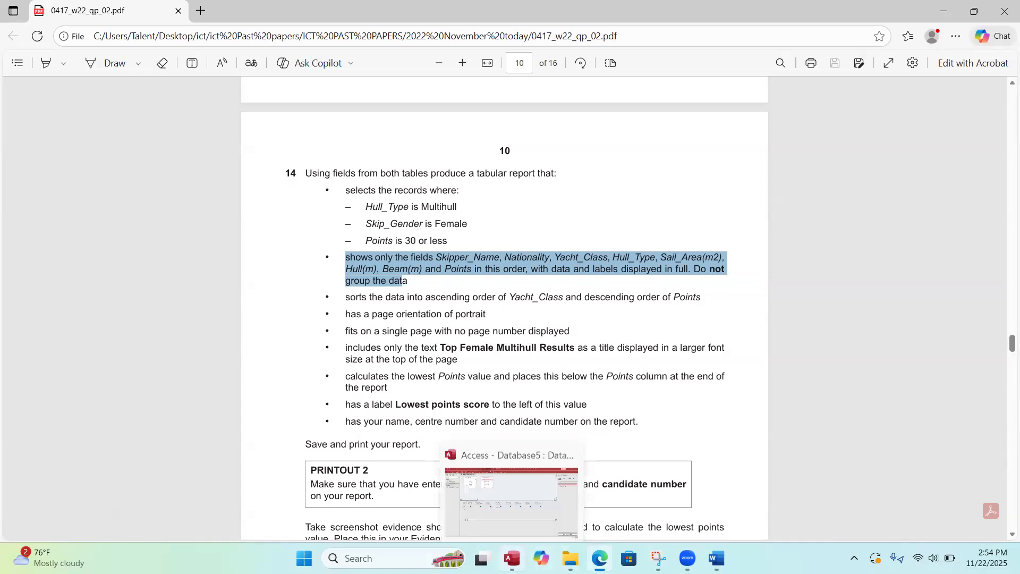
{"action": "left_click", "coordinate": [511, 486]}
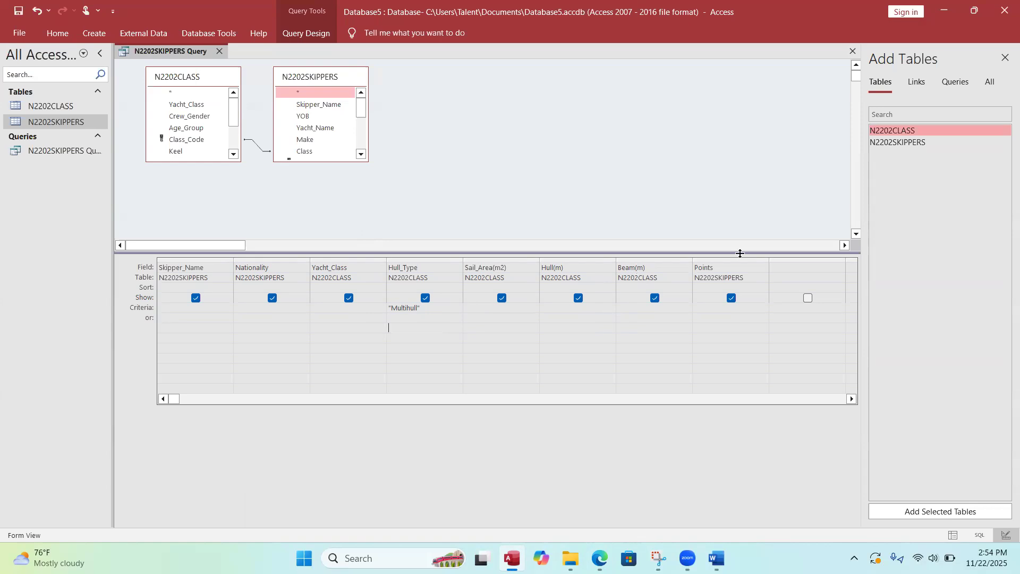
Enlarge the upper pane of the query design and lengthen the N2202CLASS and N2202SKIPPERS field lists to show all their fields.
{"action": "left_click", "coordinate": [789, 268]}
{"action": "left_click_drag", "start_coordinate": [315, 160], "coordinate": [330, 236]}
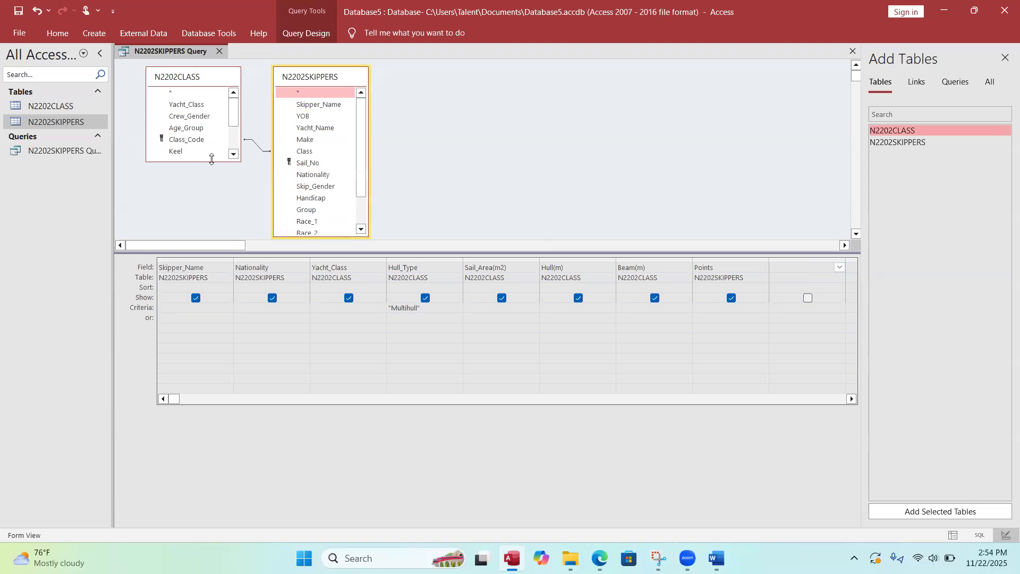
{"action": "left_click_drag", "start_coordinate": [211, 160], "coordinate": [219, 210]}
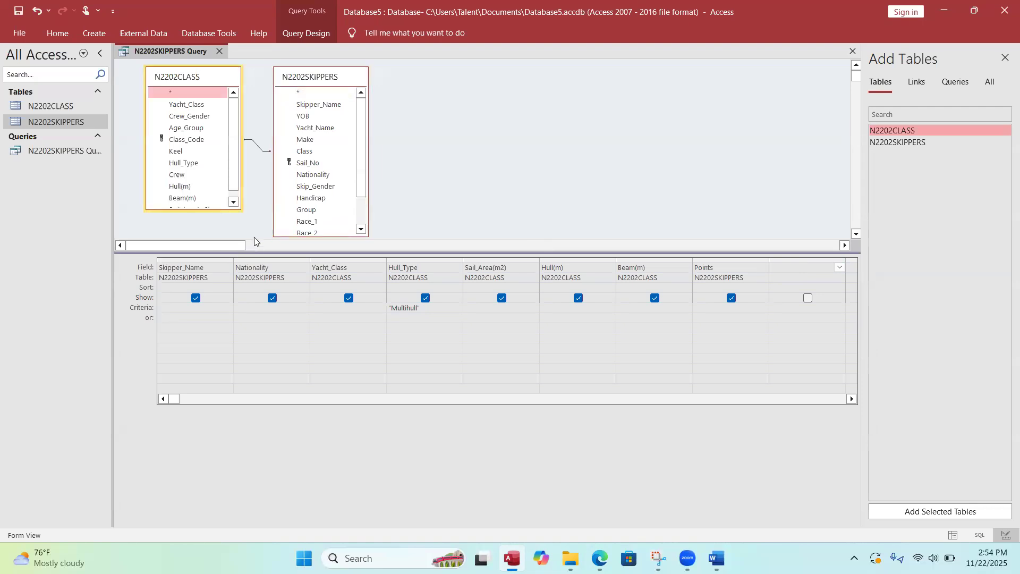
{"action": "left_click_drag", "start_coordinate": [256, 252], "coordinate": [262, 336]}
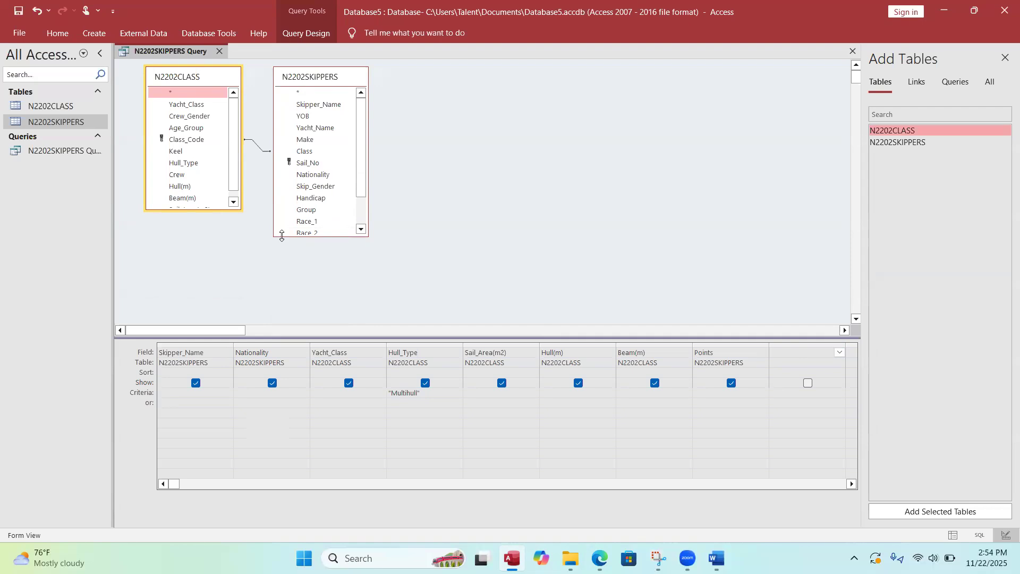
{"action": "left_click_drag", "start_coordinate": [281, 236], "coordinate": [283, 293]}
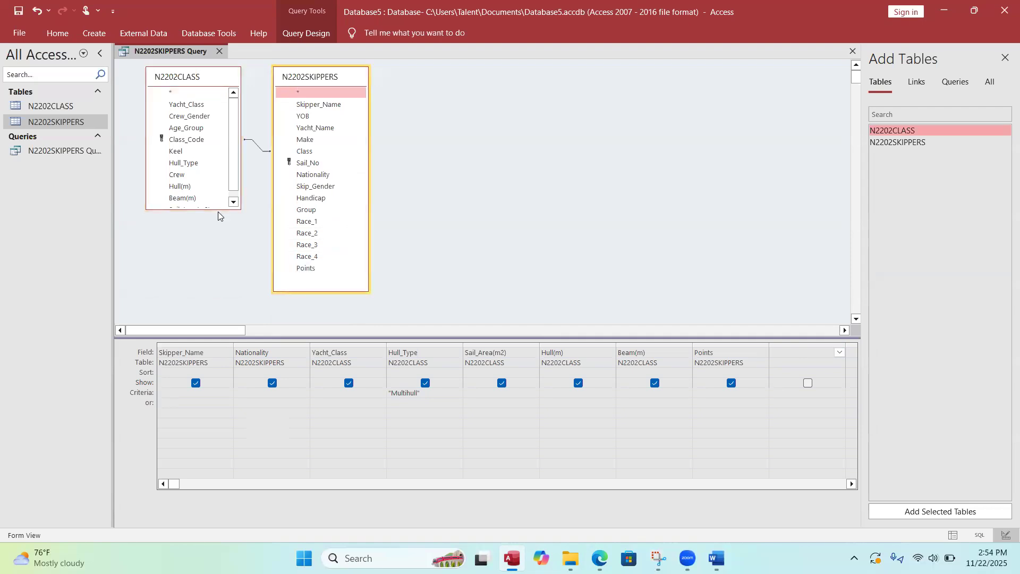
{"action": "left_click_drag", "start_coordinate": [214, 208], "coordinate": [221, 254]}
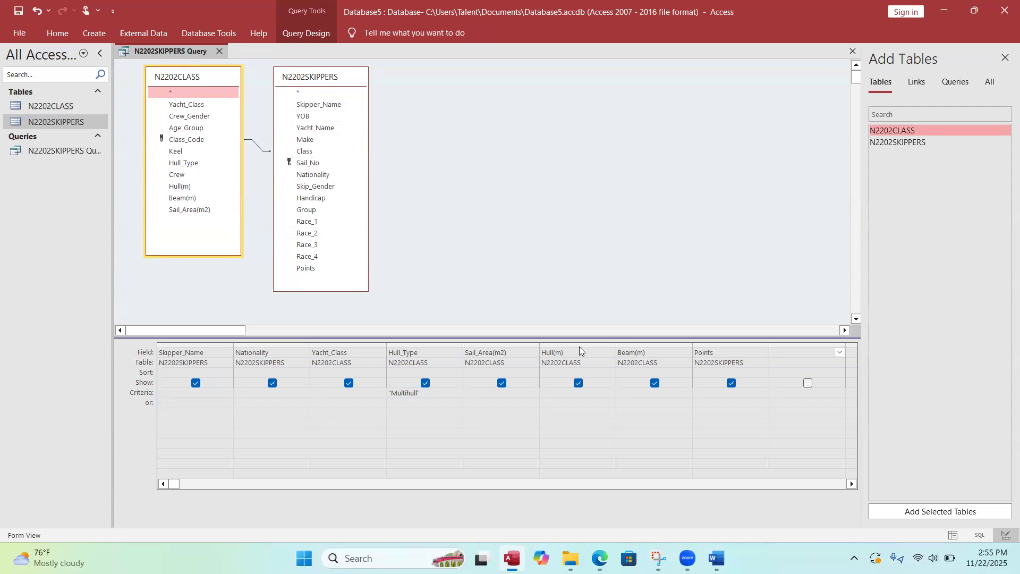
Add Skip_Gender from N2202SKIPPERS to the first empty query column and set its criterion to Female.
{"action": "left_click", "coordinate": [796, 352]}
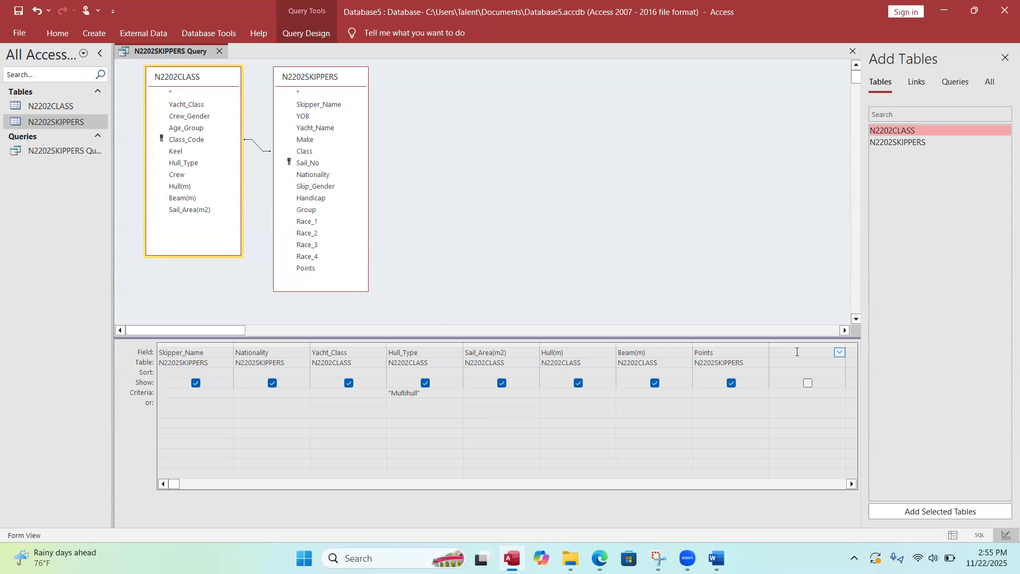
{"action": "double_click", "coordinate": [330, 186]}
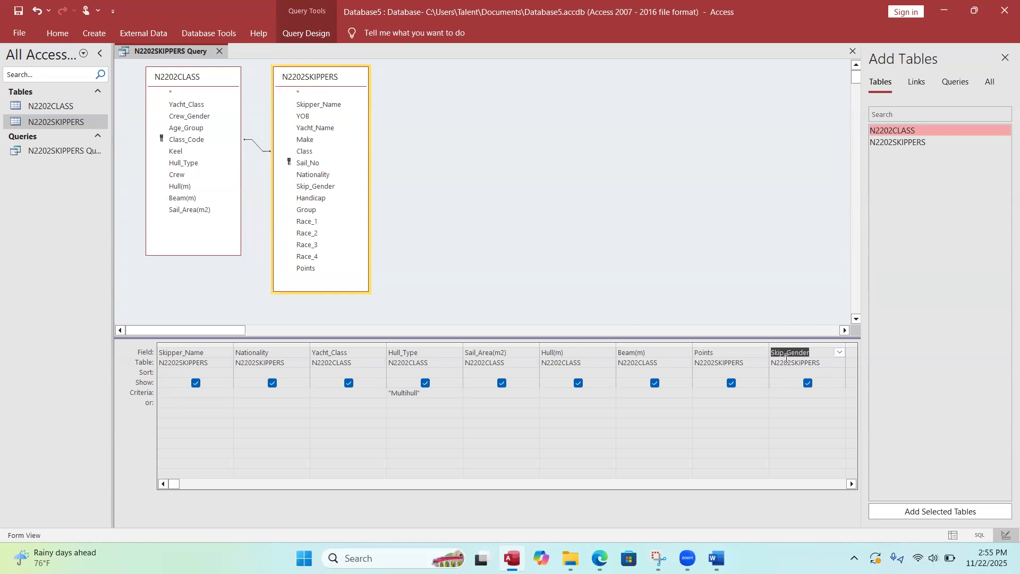
{"action": "left_click", "coordinate": [784, 395]}
{"action": "type", "text": "Female"}
{"action": "left_click", "coordinate": [797, 422]}
{"action": "left_click", "coordinate": [481, 104]}
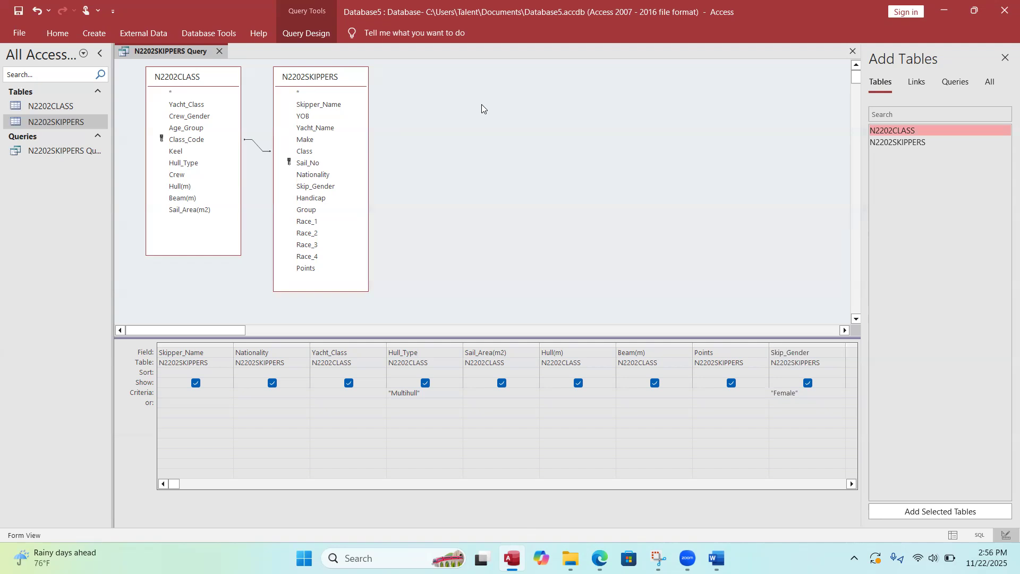
Run the query in Access and compare its displayed fields with question 14's field list in the exam paper in Edge.
{"action": "left_click", "coordinate": [56, 34]}
{"action": "left_click", "coordinate": [19, 59]}
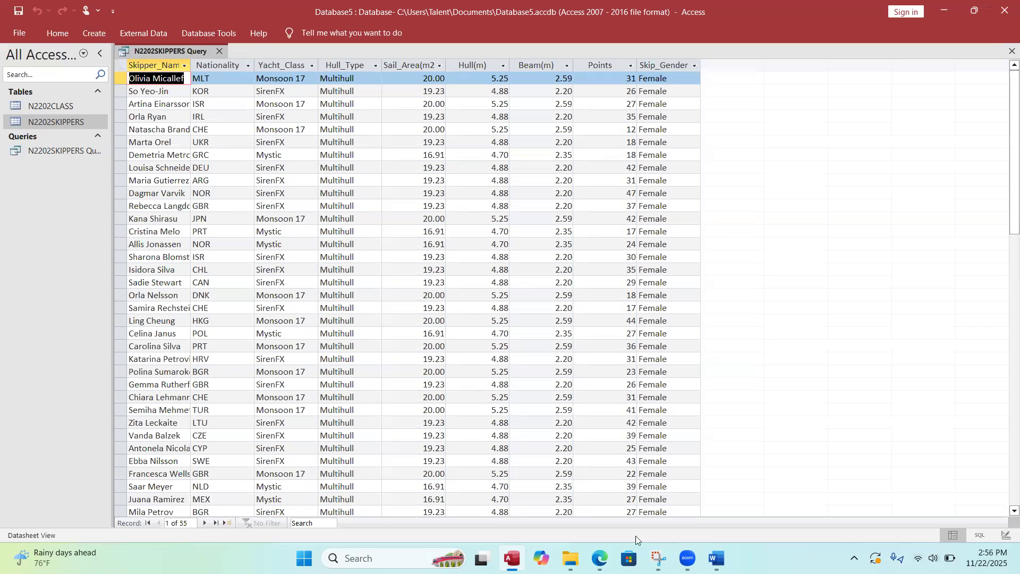
{"action": "mouse_move", "coordinate": [599, 558]}
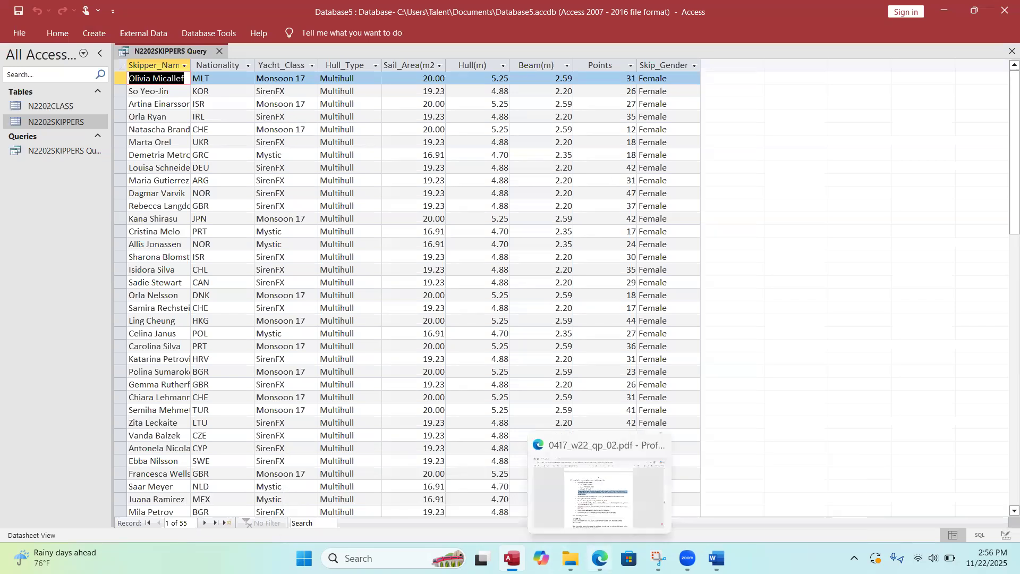
{"action": "left_click", "coordinate": [611, 524]}
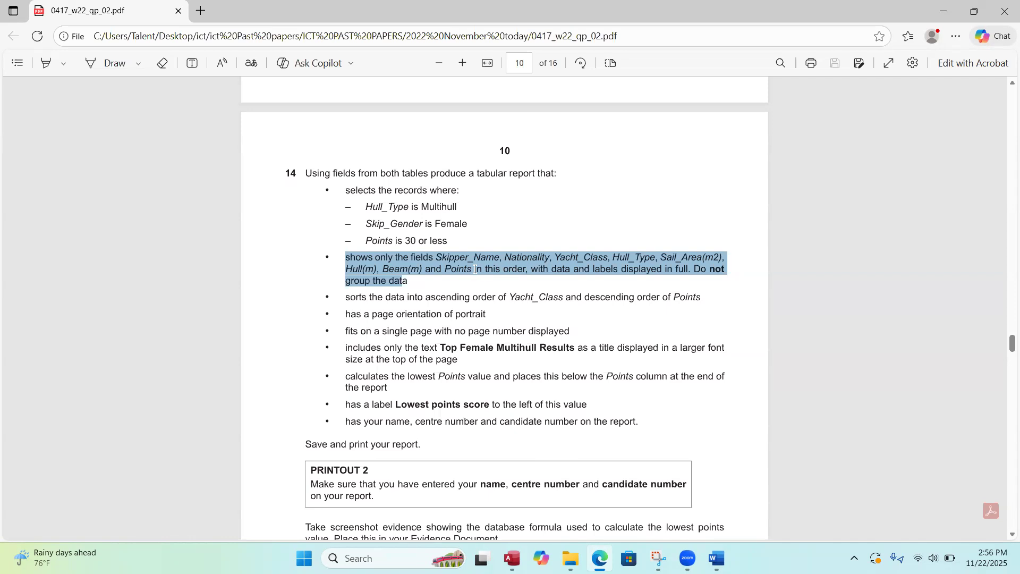
{"action": "left_click", "coordinate": [511, 558]}
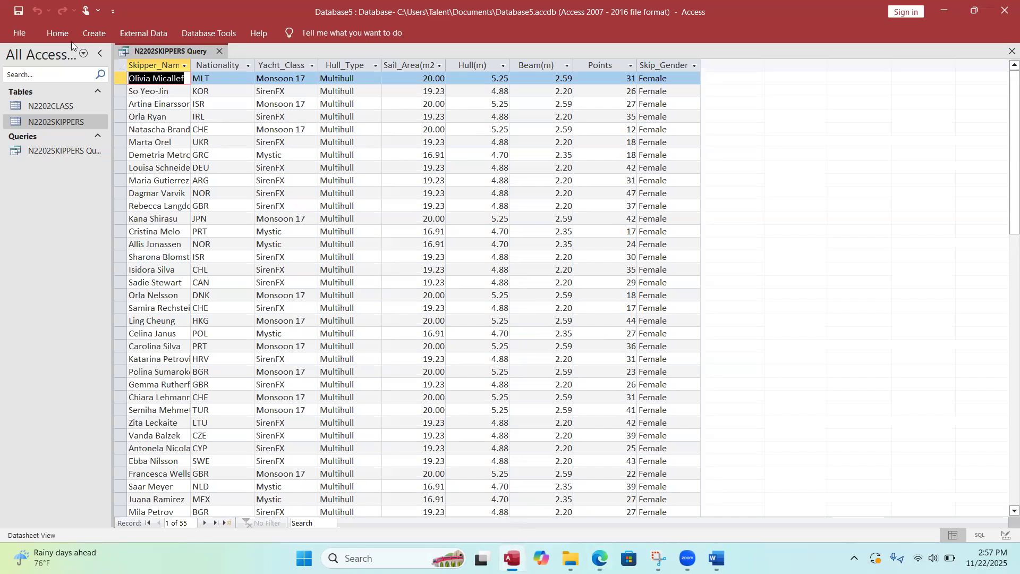
Hide the Skip_Gender field from the query's output in Design View, and rerun the query.
{"action": "left_click", "coordinate": [54, 39]}
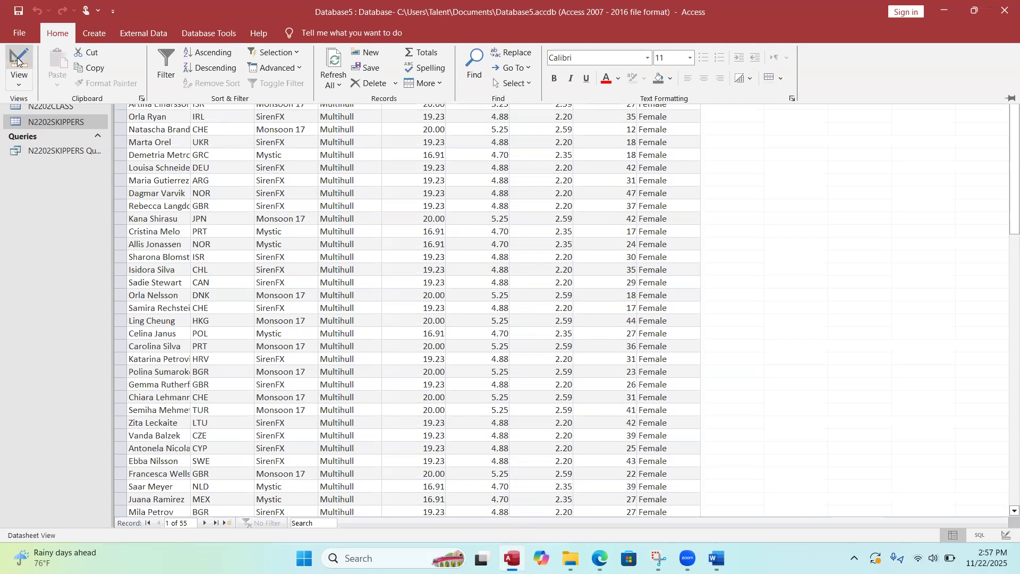
{"action": "left_click", "coordinate": [17, 60]}
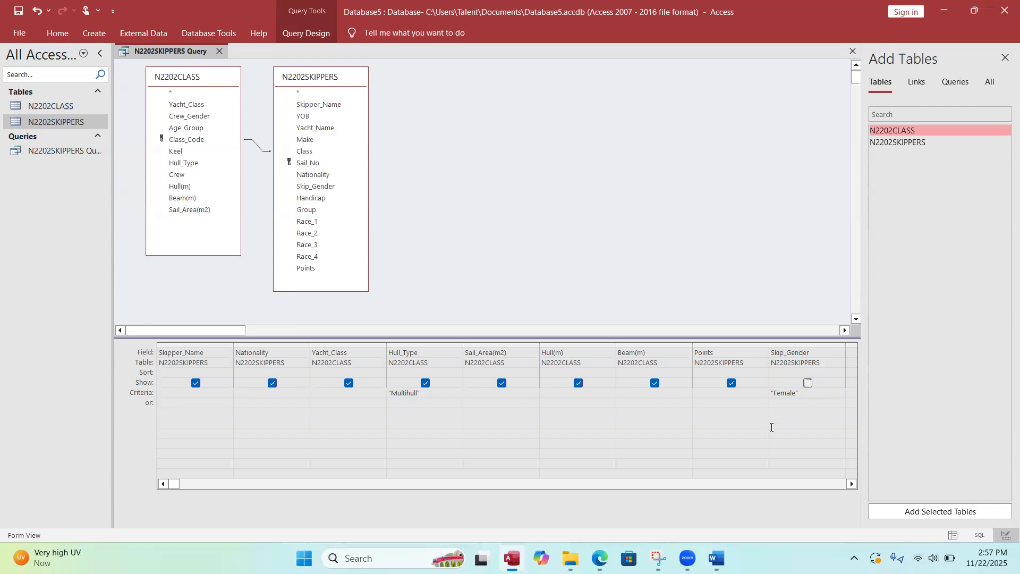
{"action": "left_click", "coordinate": [44, 30]}
{"action": "left_click", "coordinate": [25, 57]}
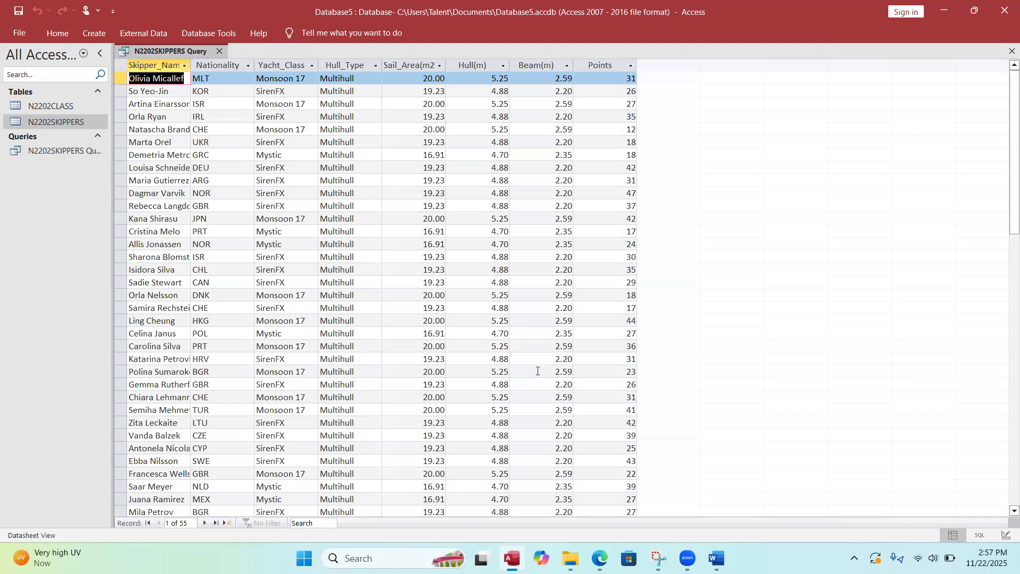
Check question 14's Points condition in the exam paper in Edge, and set the Points criterion to <=30 in the Access query design.
{"action": "left_click", "coordinate": [599, 494]}
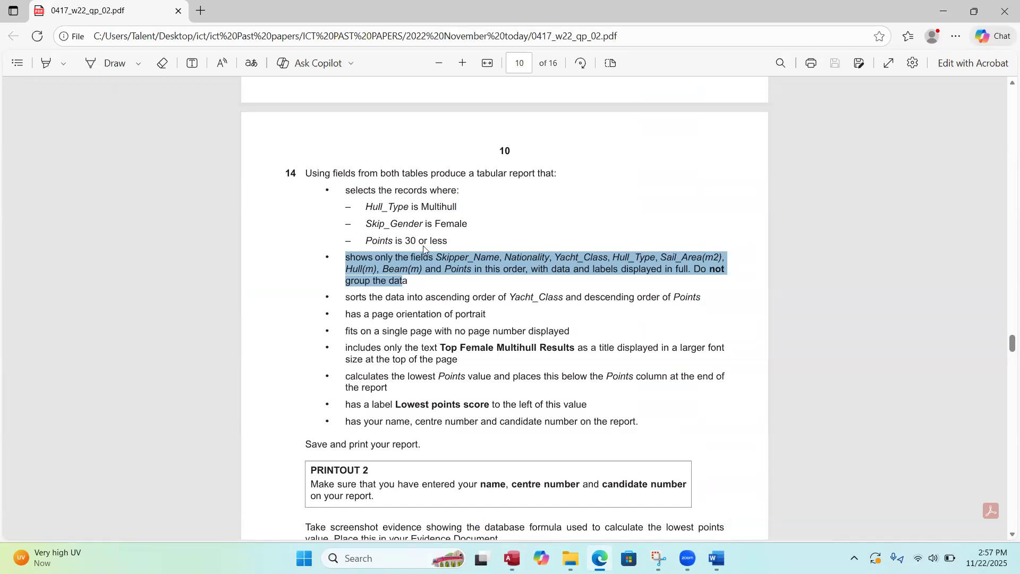
{"action": "left_click", "coordinate": [455, 247]}
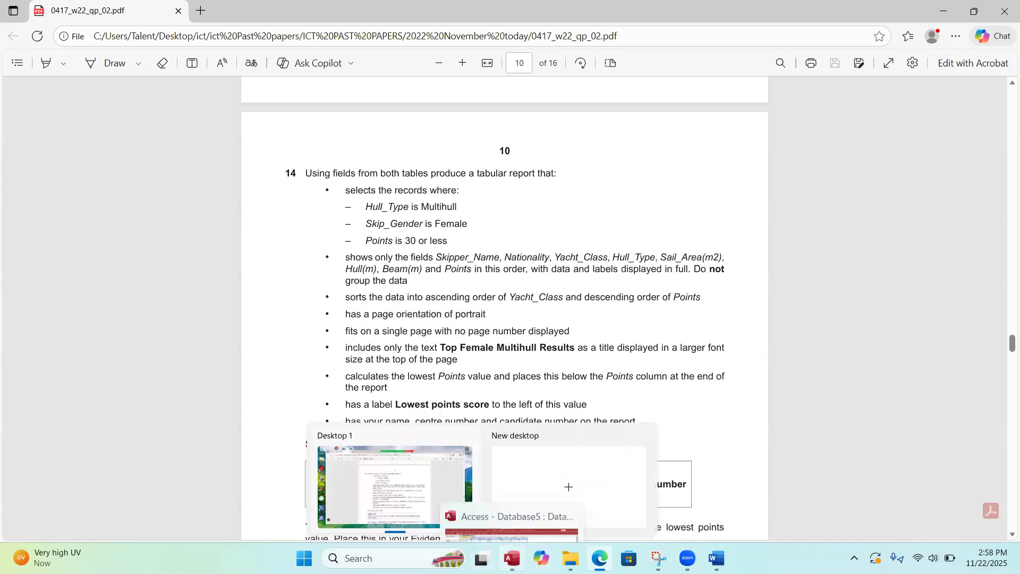
{"action": "left_click", "coordinate": [511, 558]}
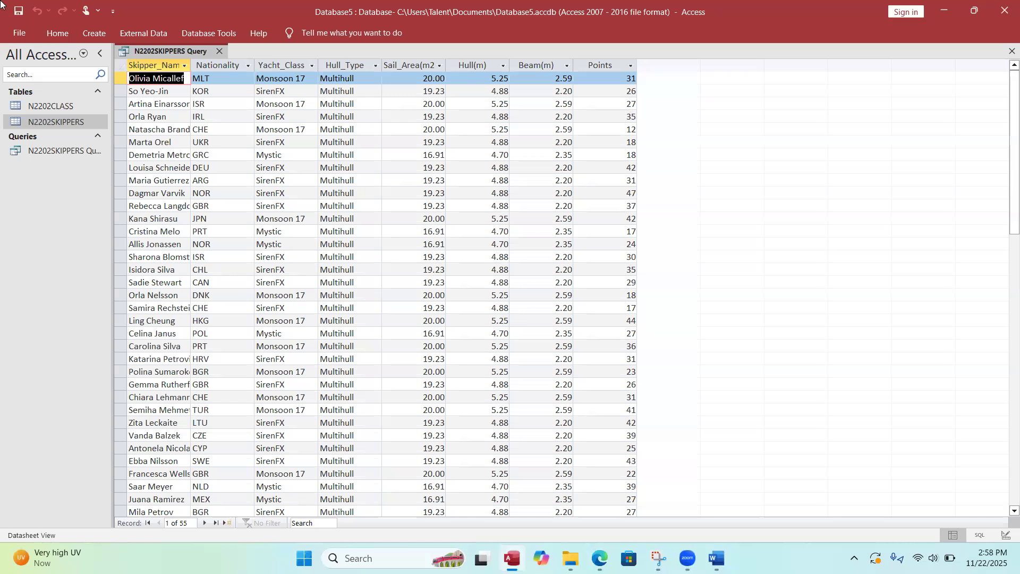
{"action": "left_click", "coordinate": [64, 38]}
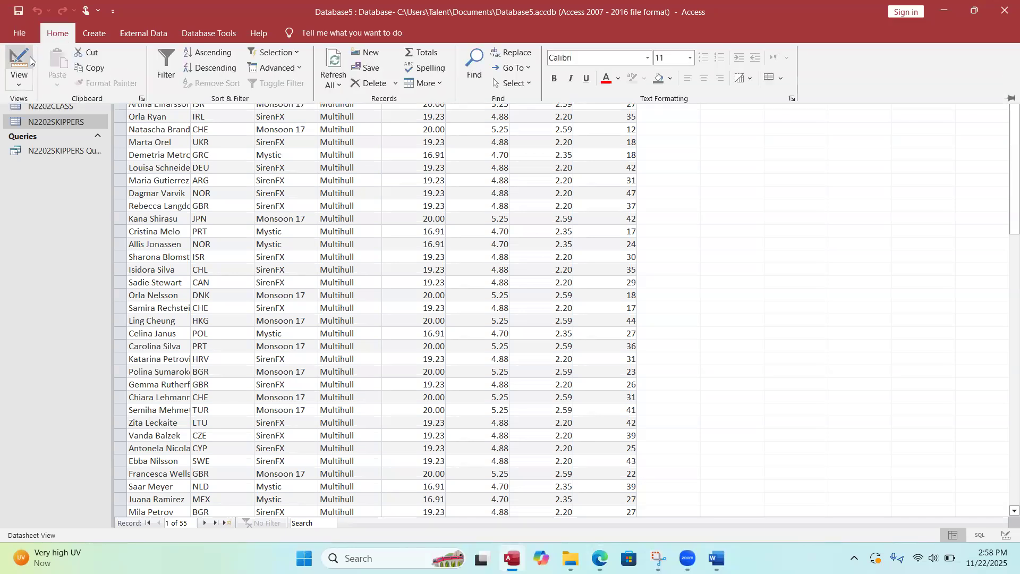
{"action": "left_click", "coordinate": [29, 56]}
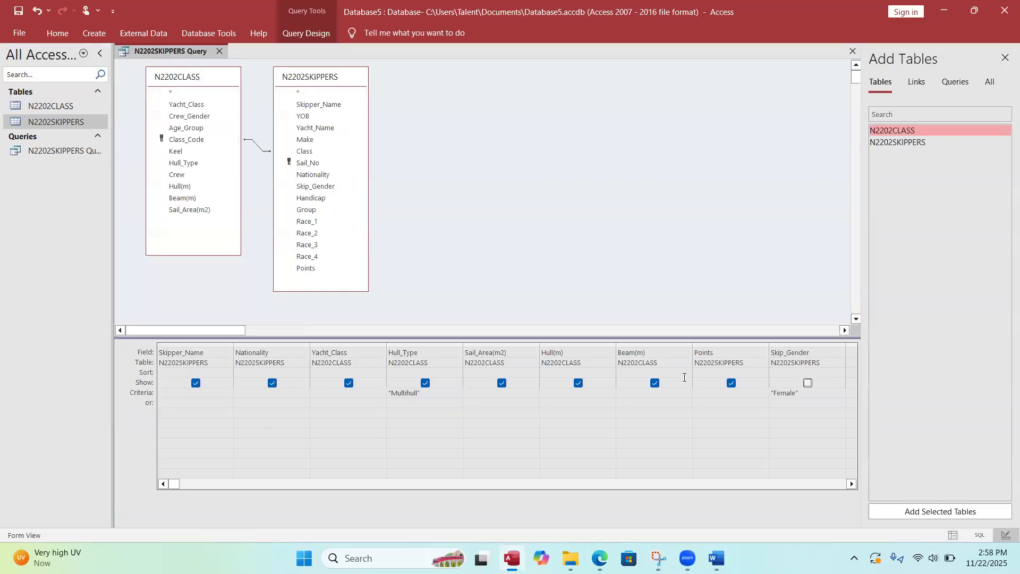
{"action": "left_click", "coordinate": [711, 393]}
{"action": "type", "text": "<=30"}
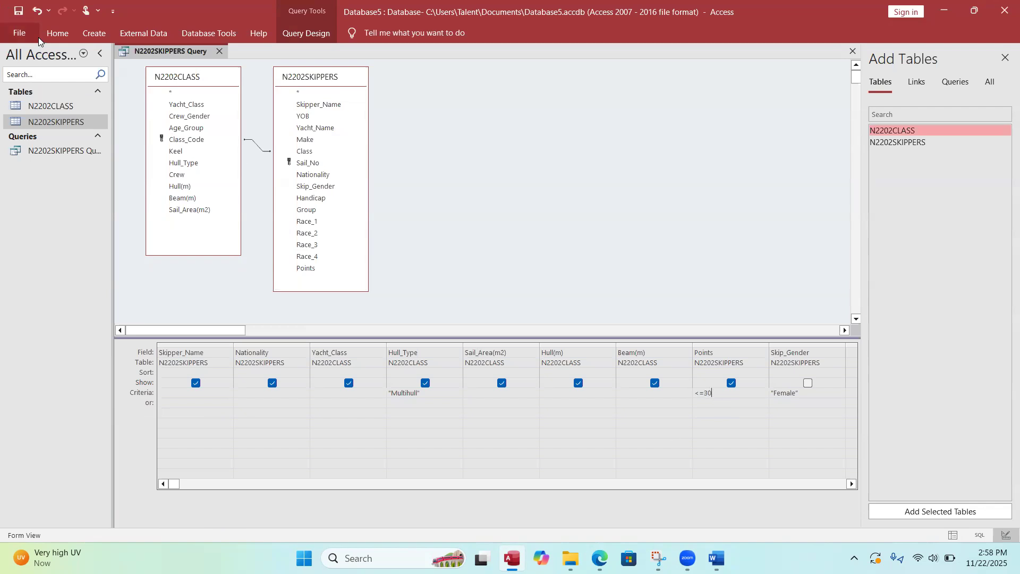
Run the query to check the filtered records, and review question 14's report requirements in the exam paper in Edge.
{"action": "left_click", "coordinate": [59, 32]}
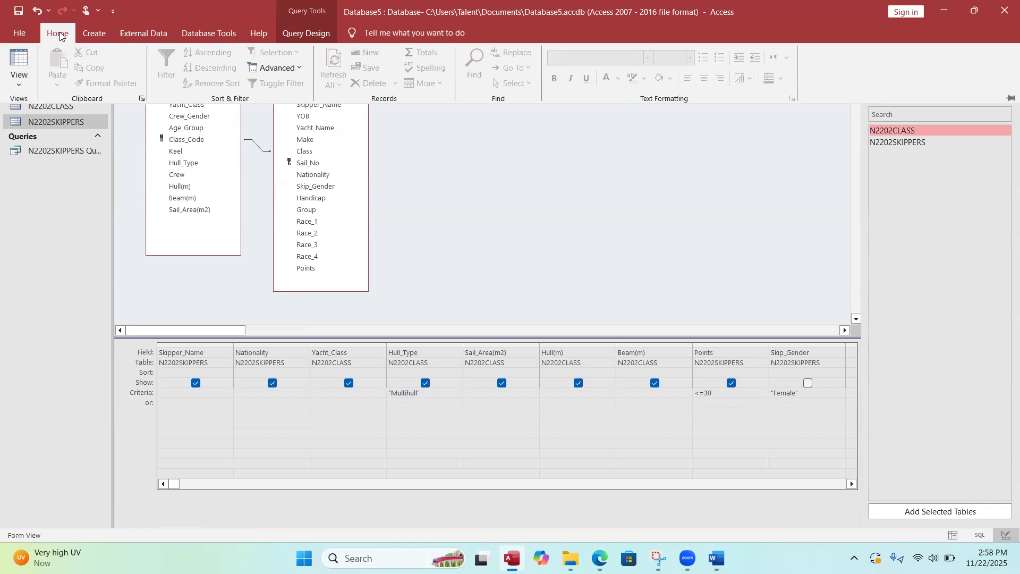
{"action": "left_click", "coordinate": [14, 59]}
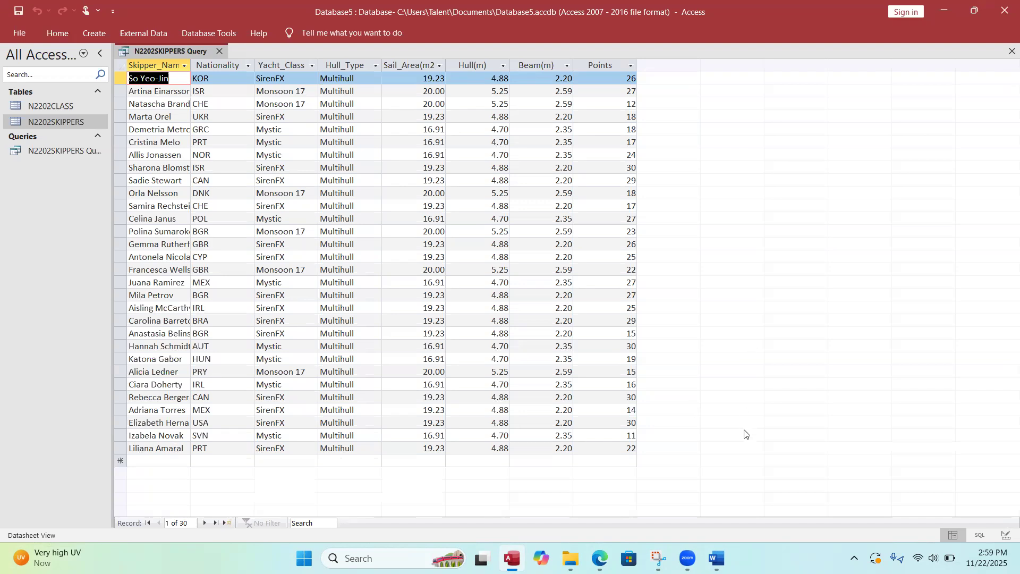
{"action": "mouse_move", "coordinate": [608, 548]}
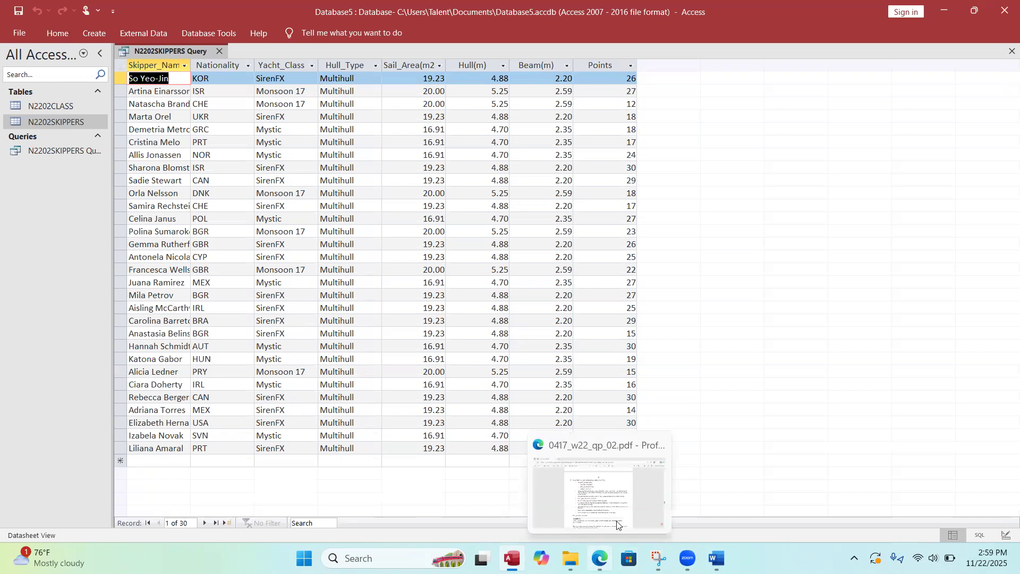
{"action": "left_click", "coordinate": [624, 499]}
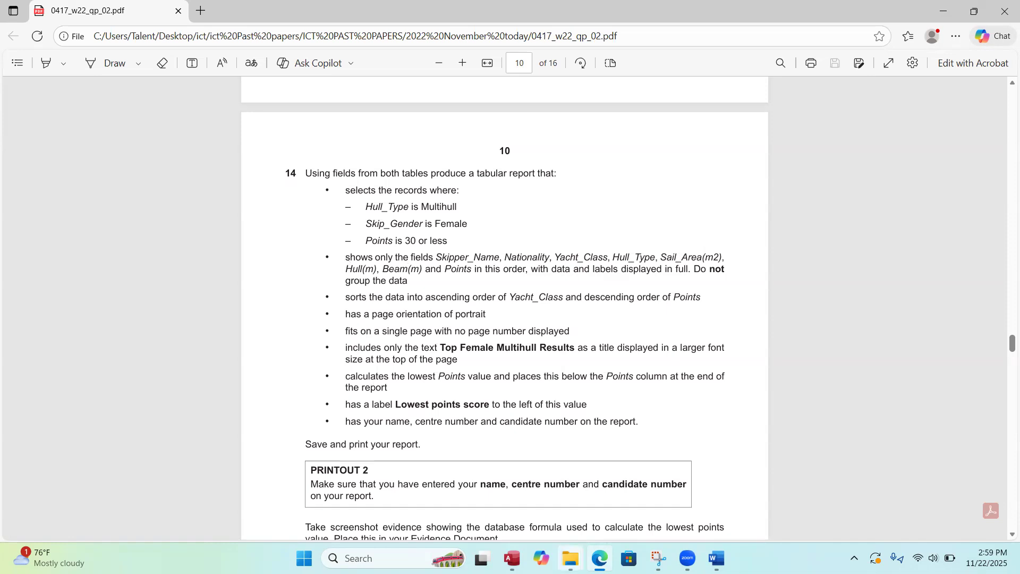
Return to Access and close the N2202SKIPPERS Query, saving its design changes.
{"action": "left_click", "coordinate": [512, 558]}
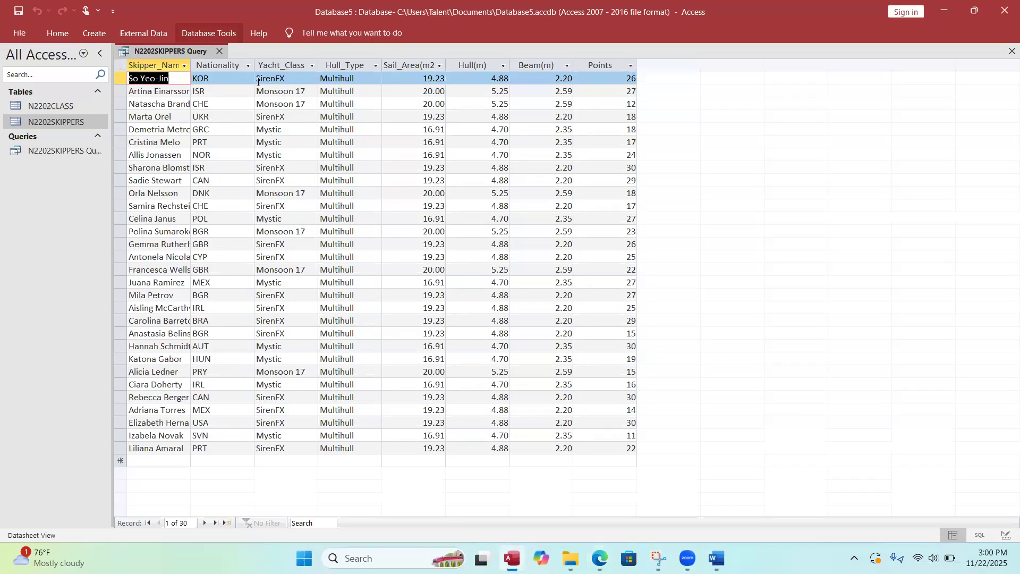
{"action": "key", "text": "ctrl+w"}
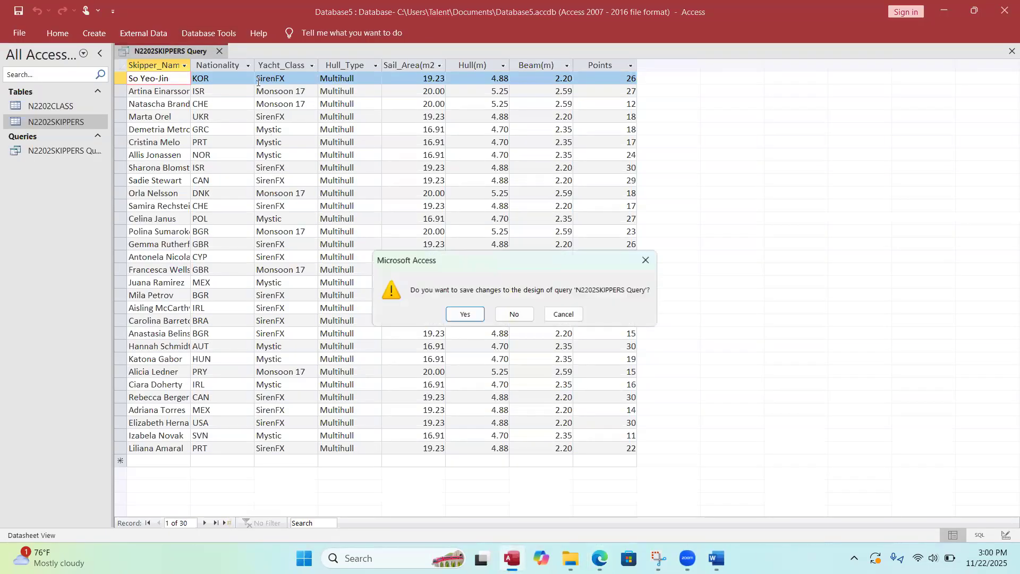
{"action": "left_click", "coordinate": [465, 314]}
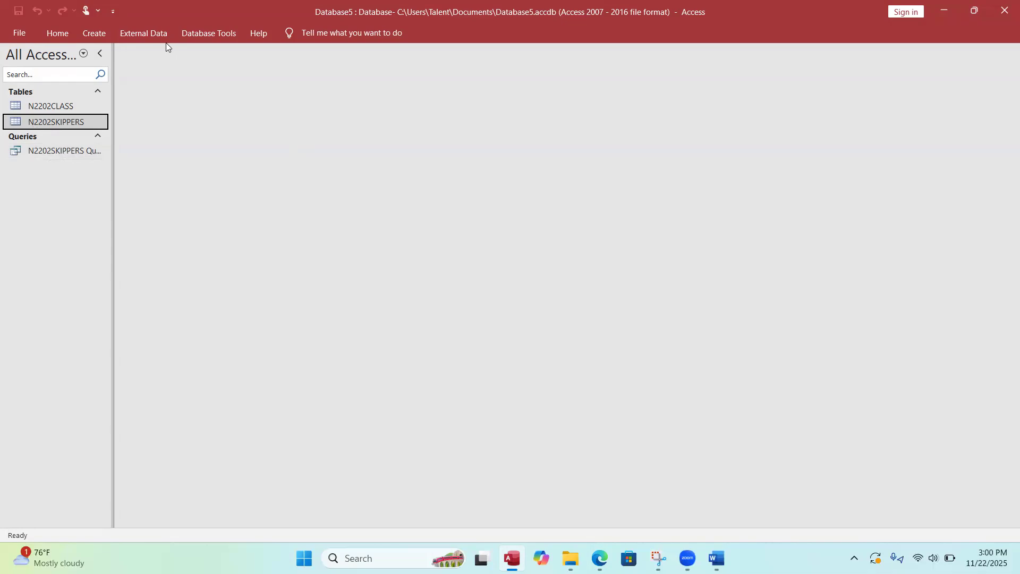
Start the Report Wizard from the N2202SKIPPERS Query, include all its fields in the report, and continue.
{"action": "left_click", "coordinate": [93, 33]}
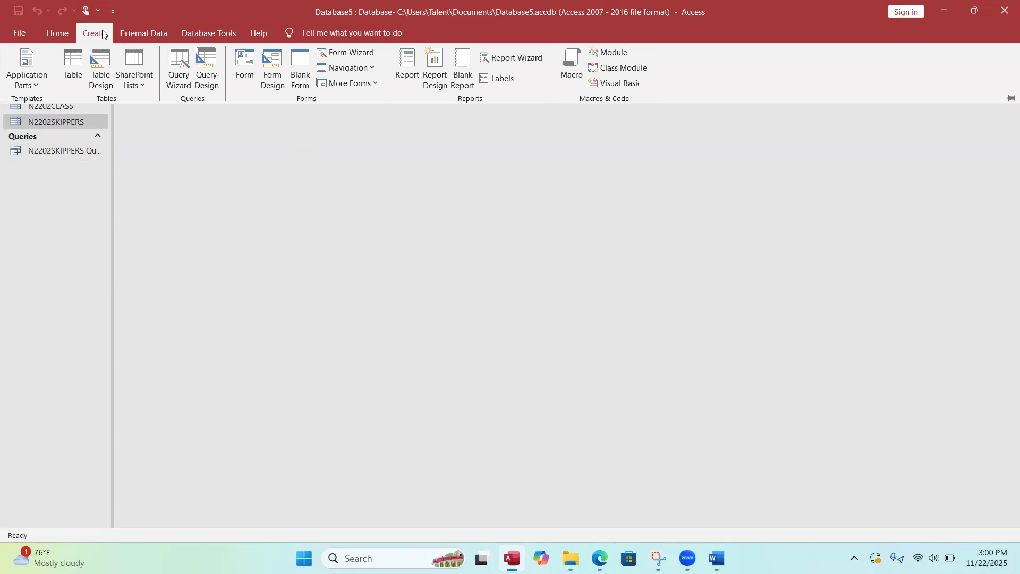
{"action": "left_click", "coordinate": [522, 61]}
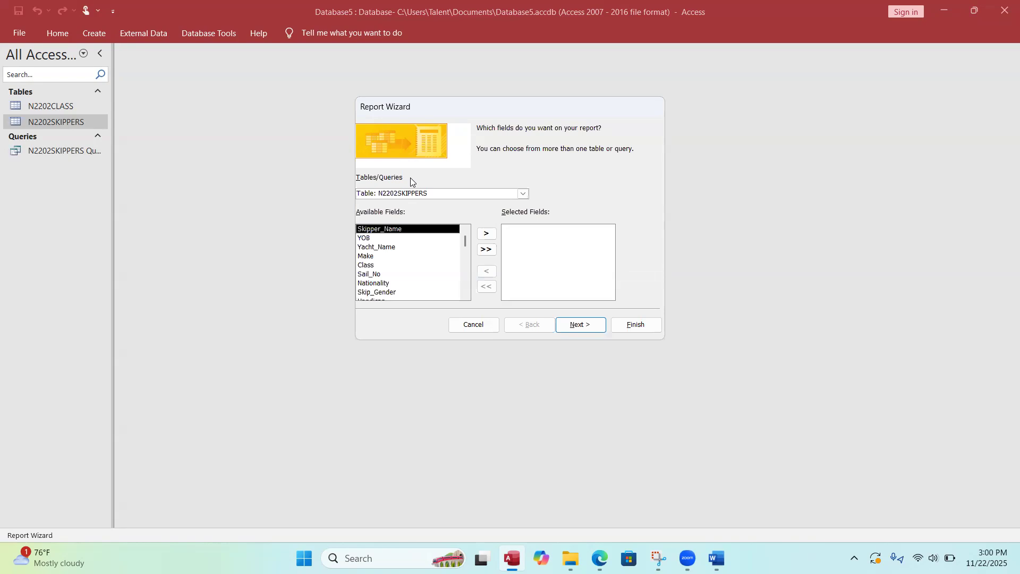
{"action": "left_click", "coordinate": [523, 194]}
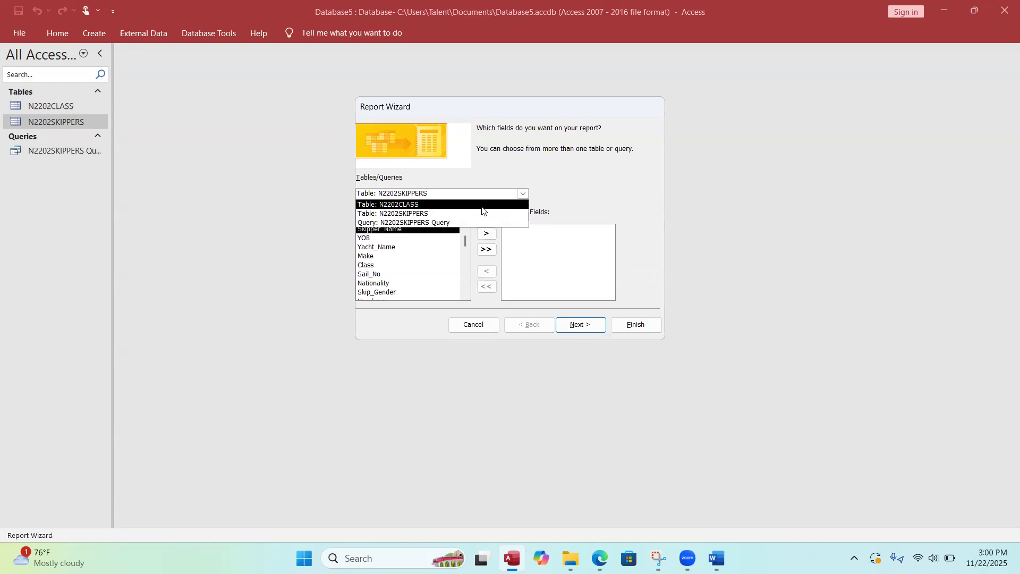
{"action": "left_click", "coordinate": [466, 223]}
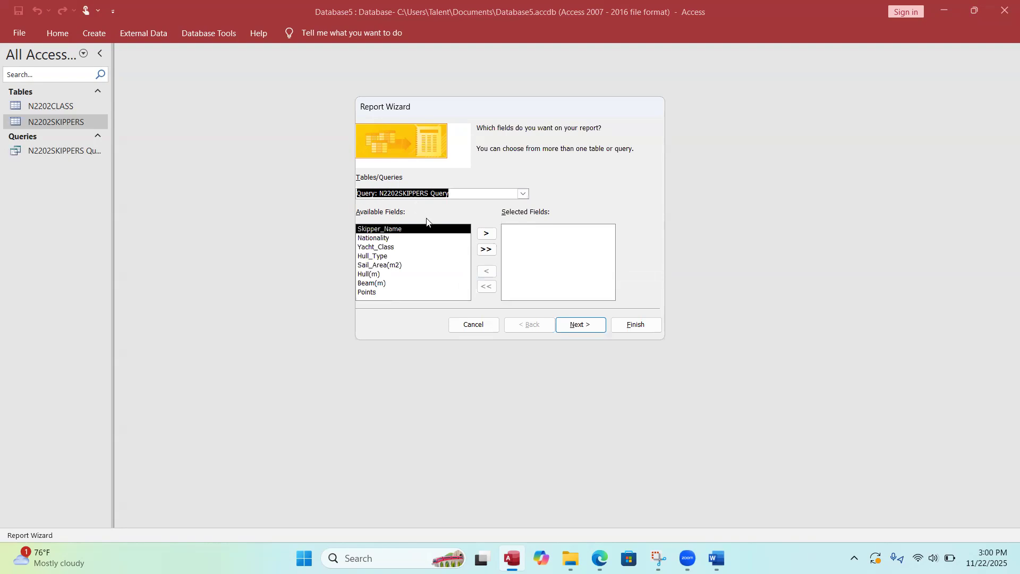
{"action": "left_click", "coordinate": [486, 250]}
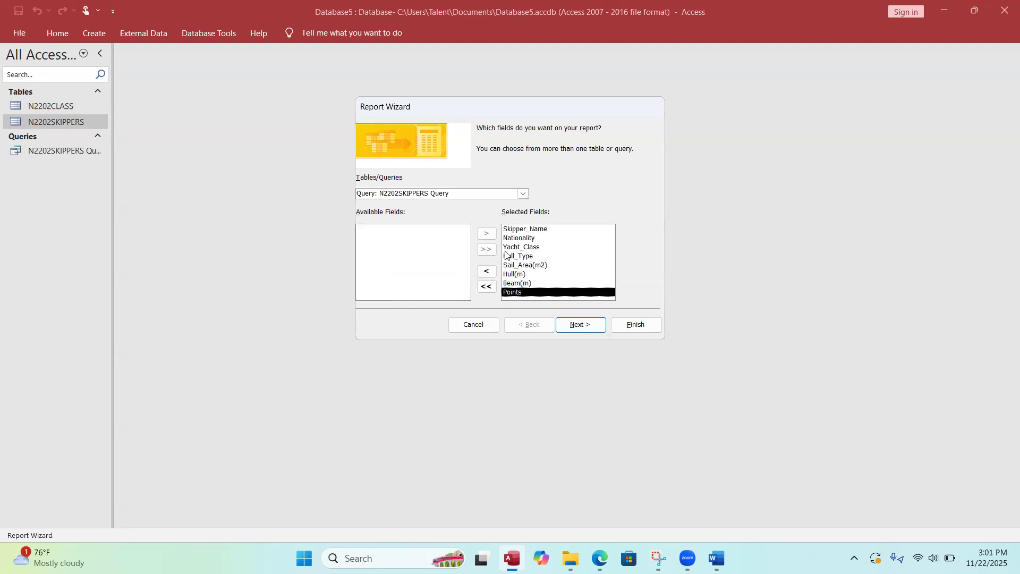
{"action": "left_click", "coordinate": [587, 326]}
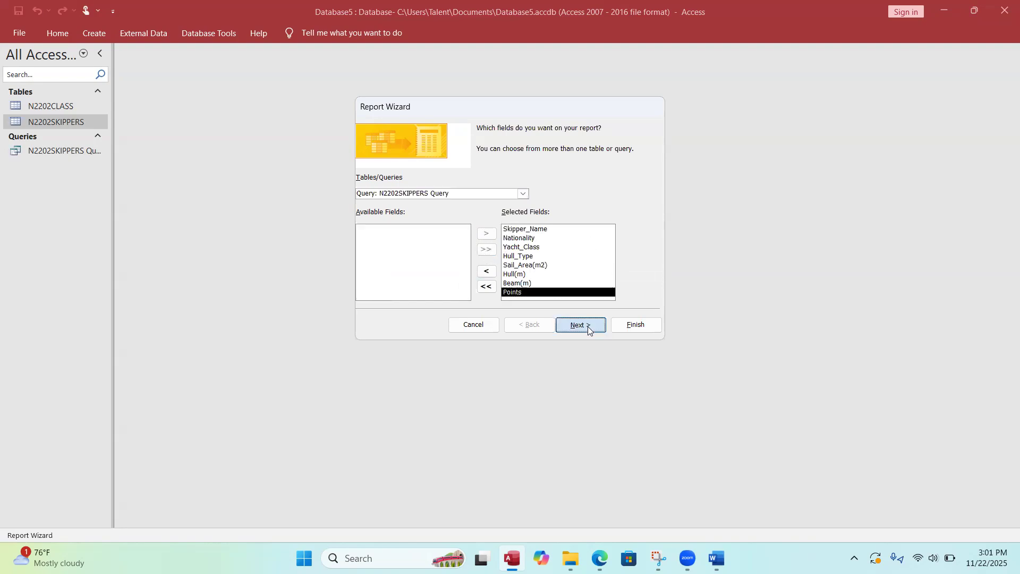
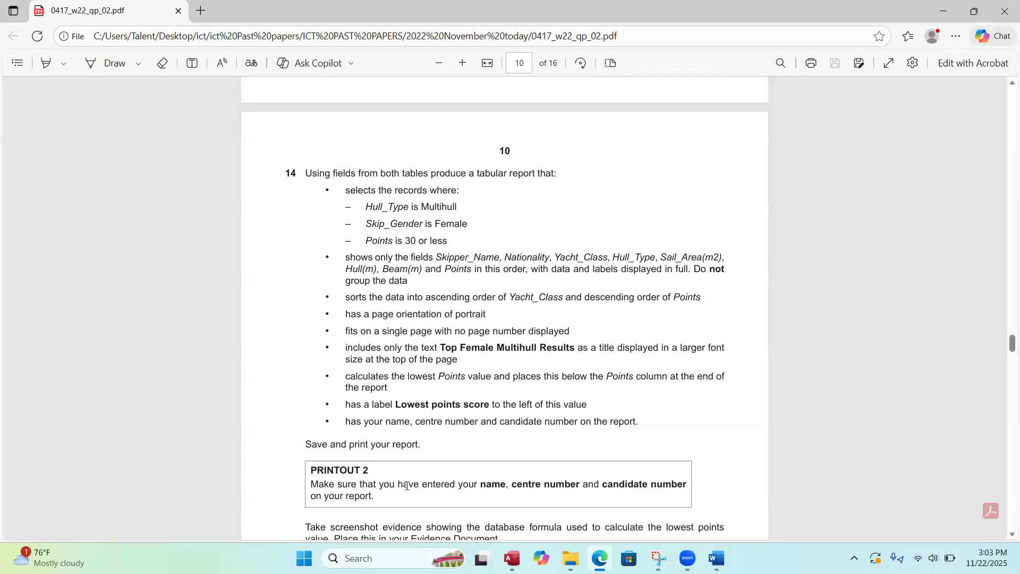
Return to Access, skip the wizard's sort settings, and accept the Tabular layout in Portrait after checking question 14 in Edge.
{"action": "left_click", "coordinate": [511, 558]}
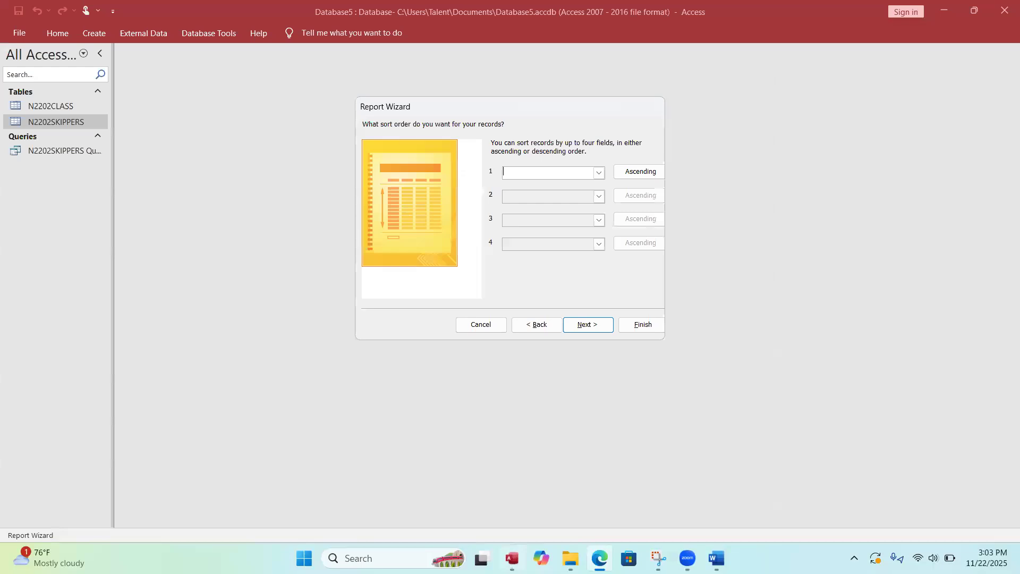
{"action": "left_click", "coordinate": [589, 327]}
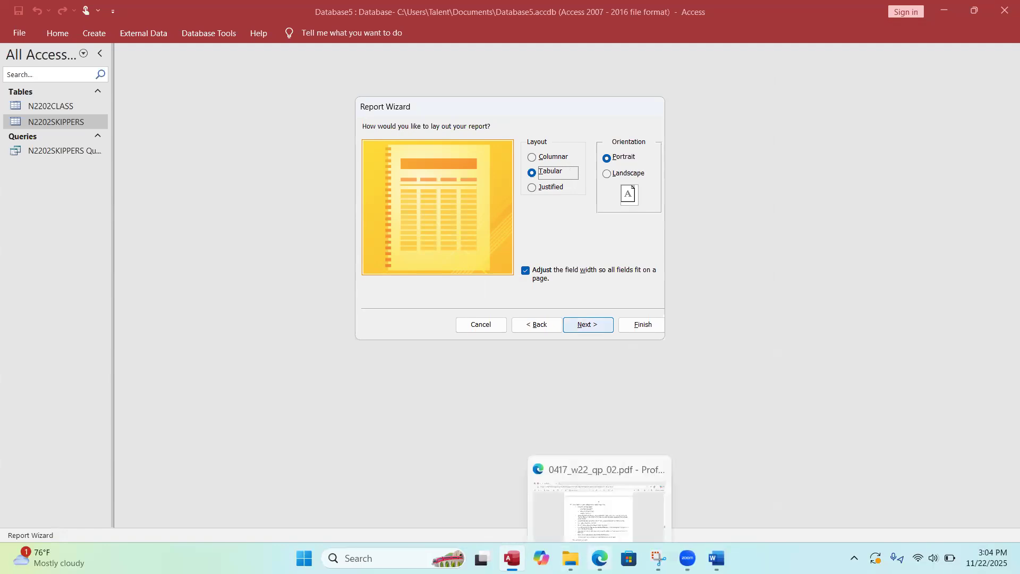
{"action": "left_click", "coordinate": [599, 558]}
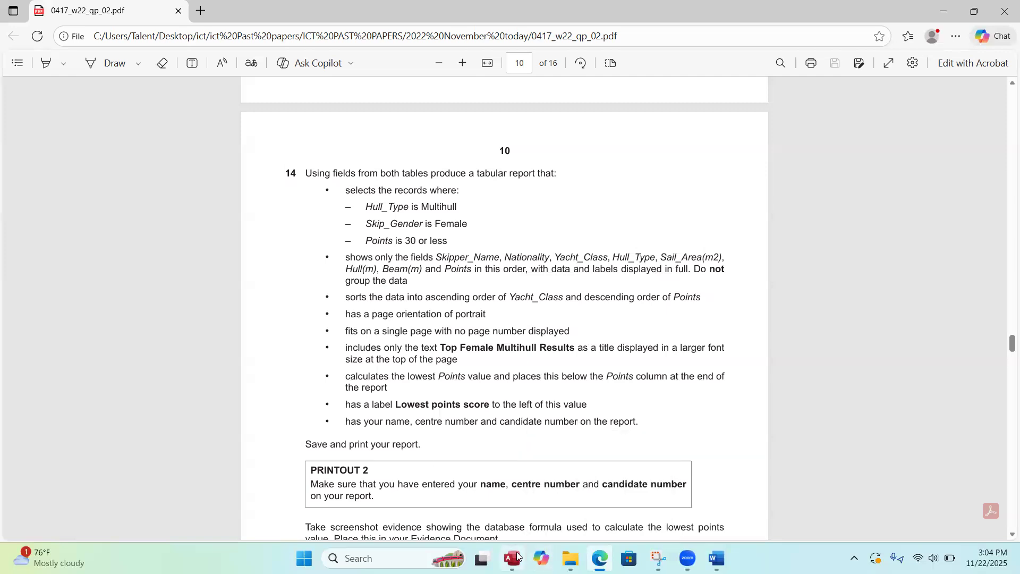
{"action": "mouse_move", "coordinate": [515, 556]}
{"action": "left_click", "coordinate": [546, 492]}
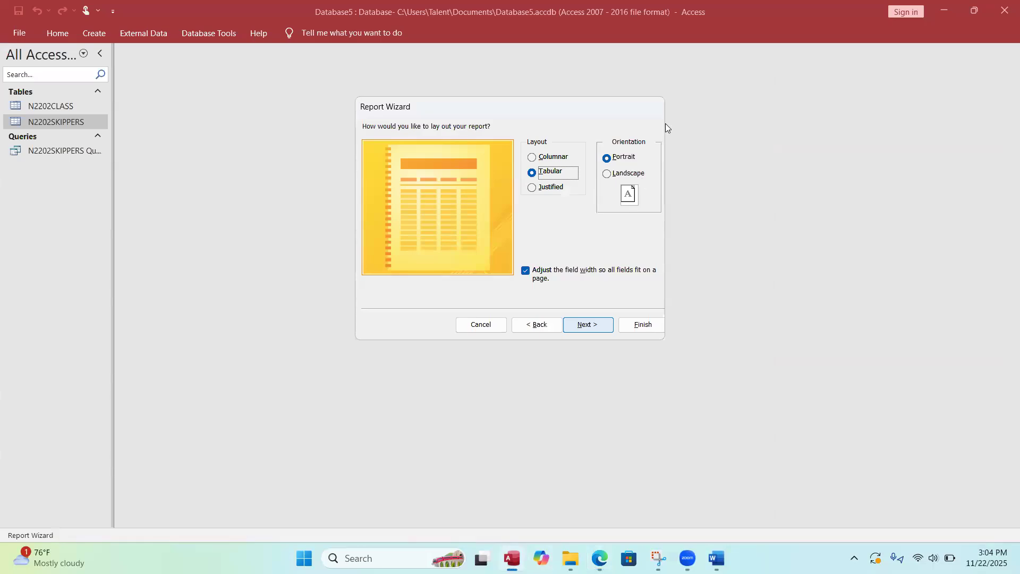
{"action": "left_click", "coordinate": [593, 327]}
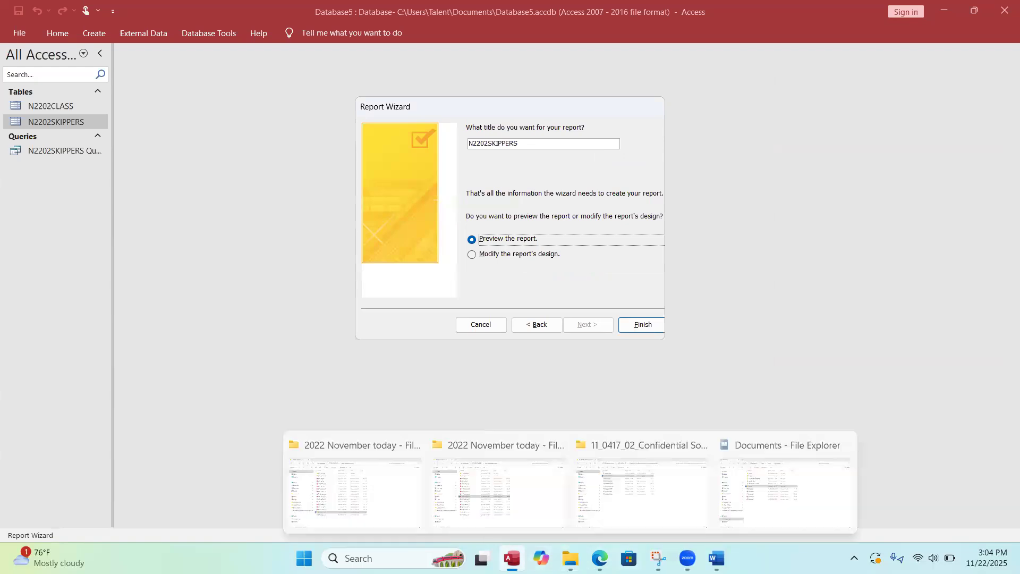
Copy the title "Top Female Multihull Results" from the exam paper in Edge, set it as the report title in Access, and finish the wizard.
{"action": "left_click", "coordinate": [599, 558]}
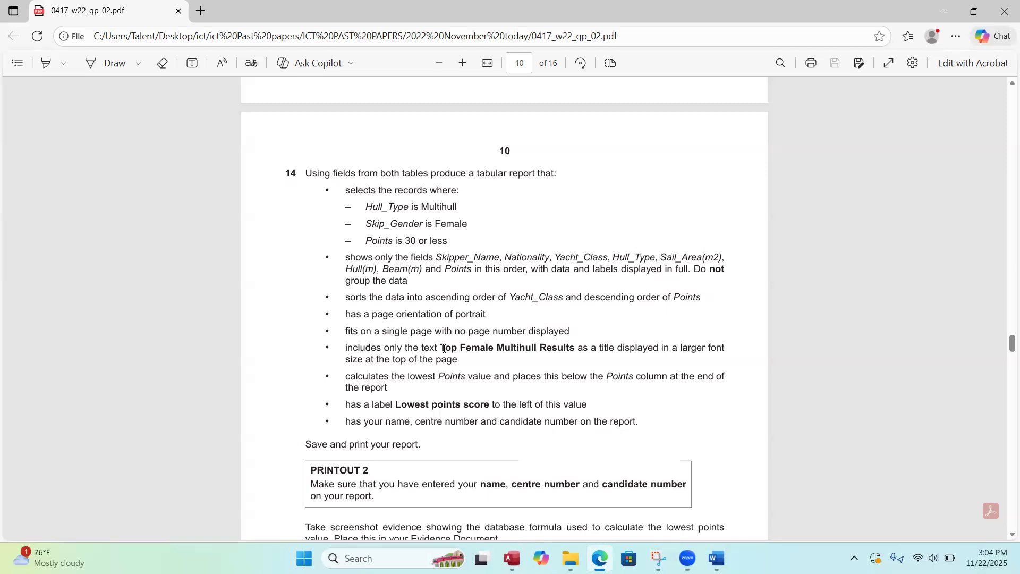
{"action": "left_click_drag", "start_coordinate": [442, 348], "coordinate": [572, 357]}
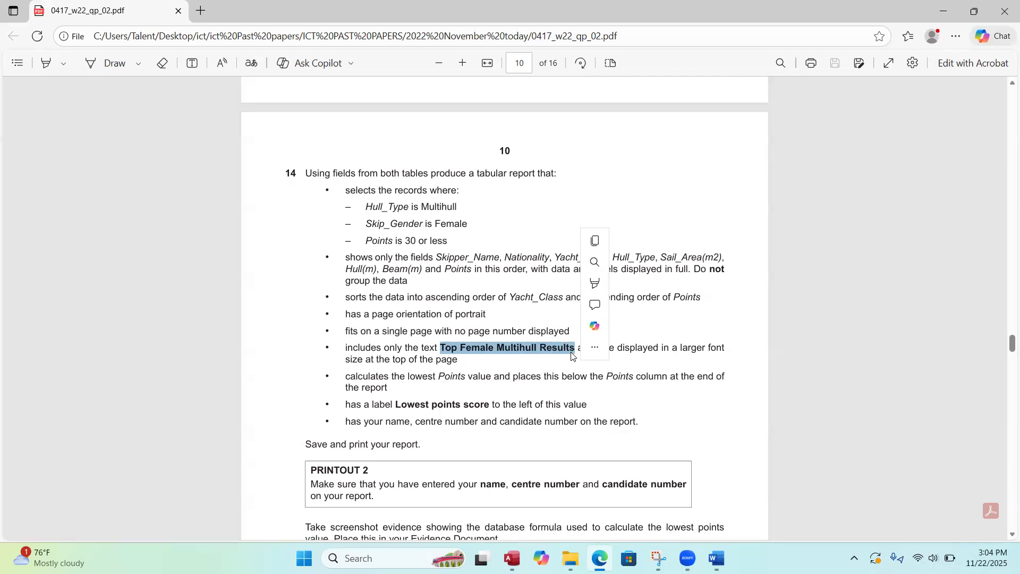
{"action": "key", "text": "ctrl+c"}
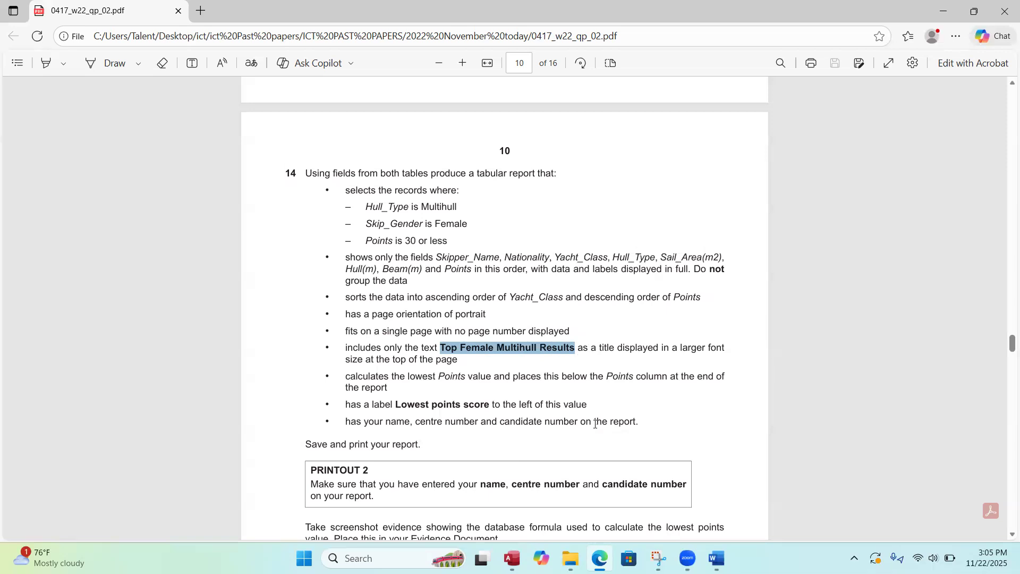
{"action": "left_click", "coordinate": [512, 558]}
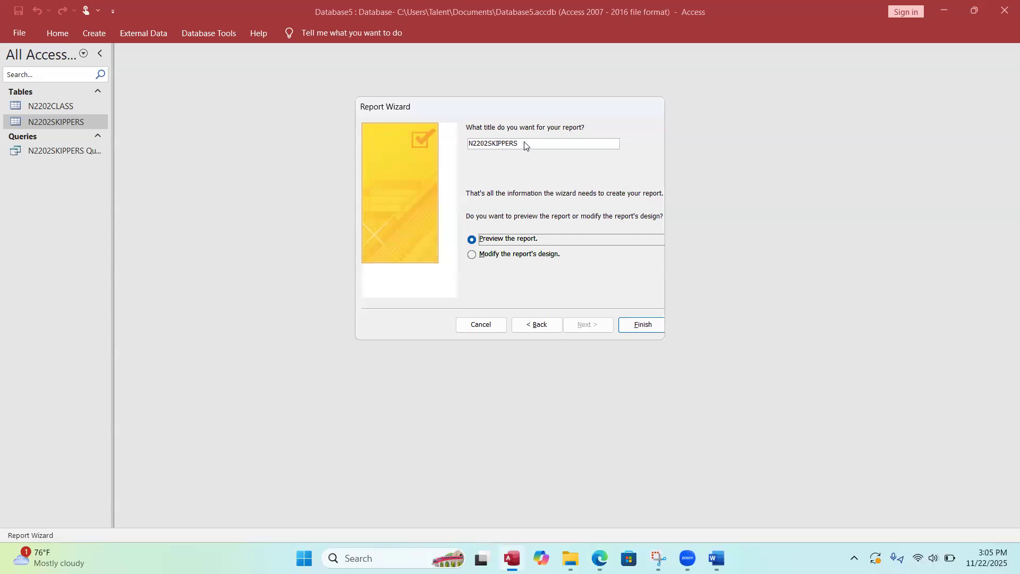
{"action": "left_click_drag", "start_coordinate": [523, 143], "coordinate": [455, 151]}
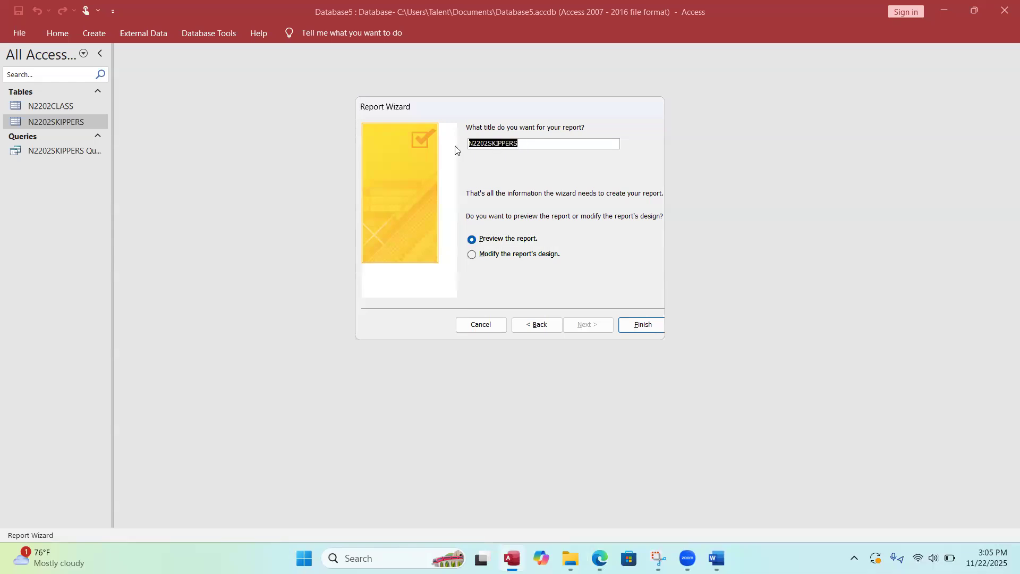
{"action": "key", "text": "ctrl+v"}
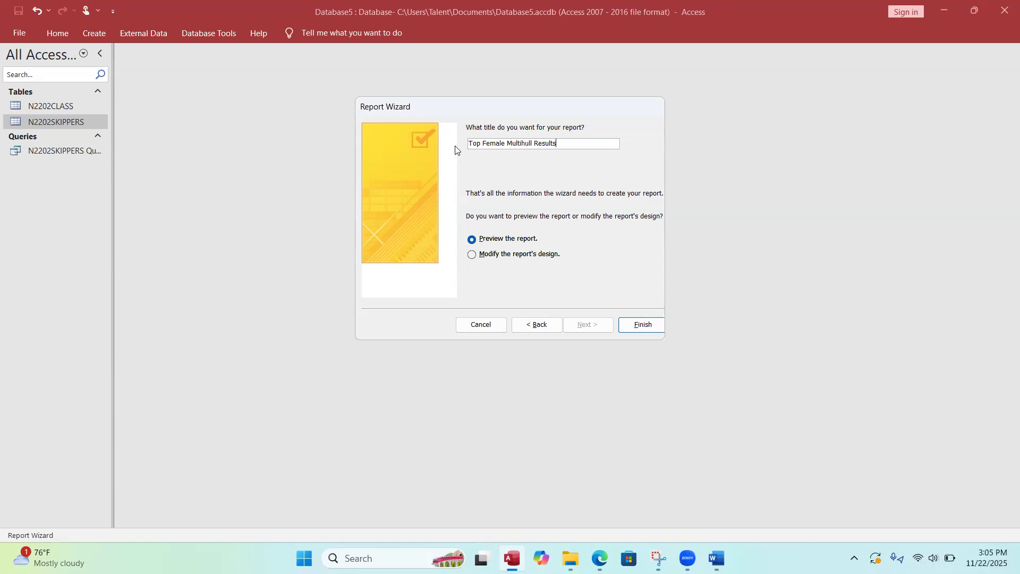
{"action": "left_click", "coordinate": [642, 324]}
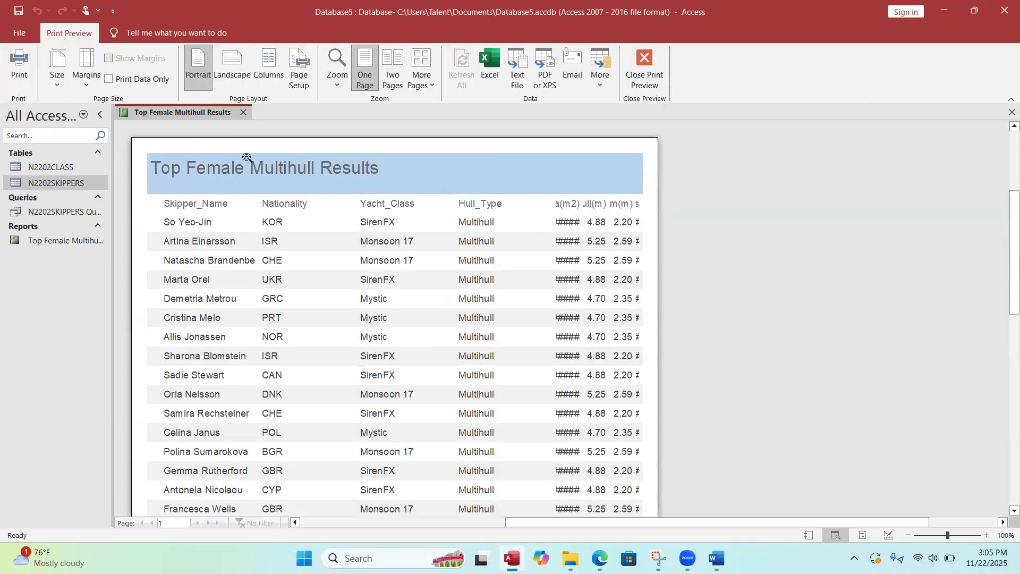
Check the whole report page in Print Preview, close the preview, and open the report in Layout View.
{"action": "left_click", "coordinate": [394, 181]}
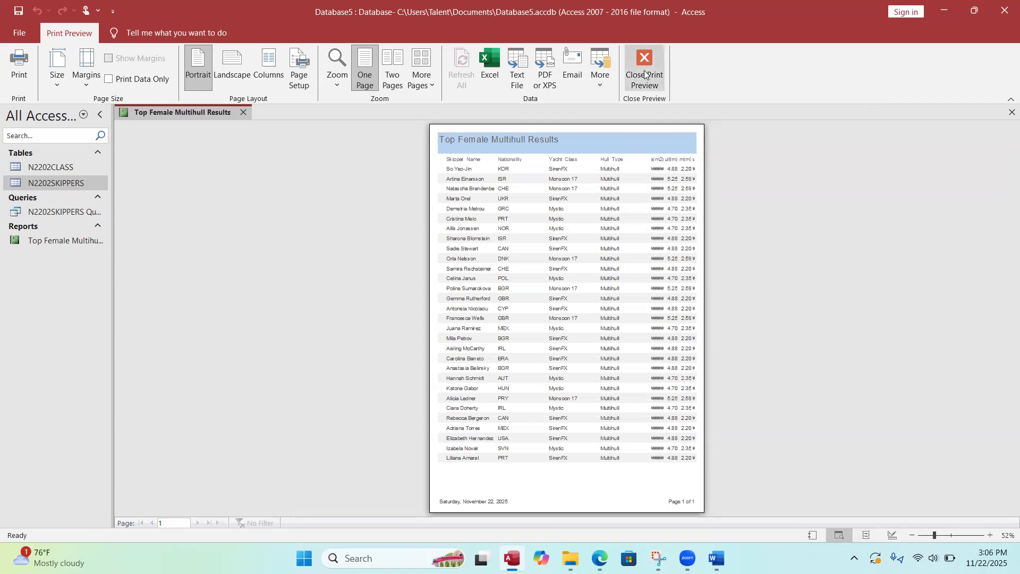
{"action": "left_click", "coordinate": [637, 57]}
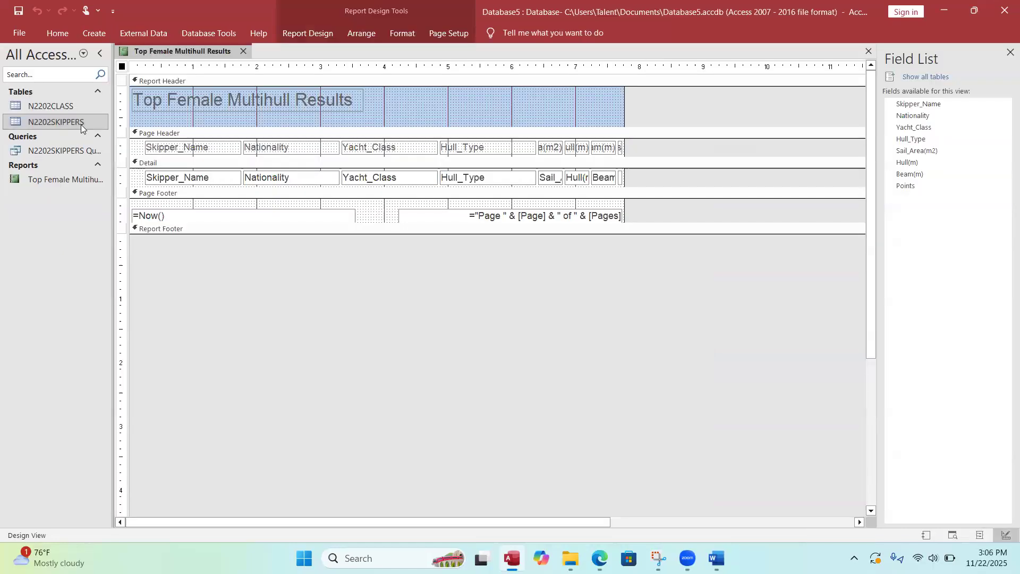
{"action": "left_click", "coordinate": [62, 27]}
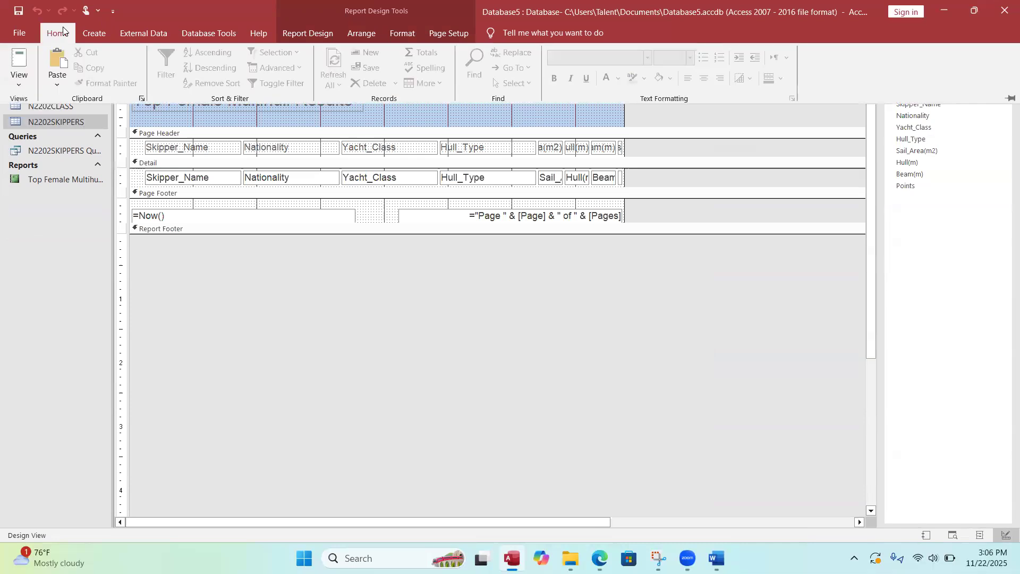
{"action": "left_click", "coordinate": [19, 86]}
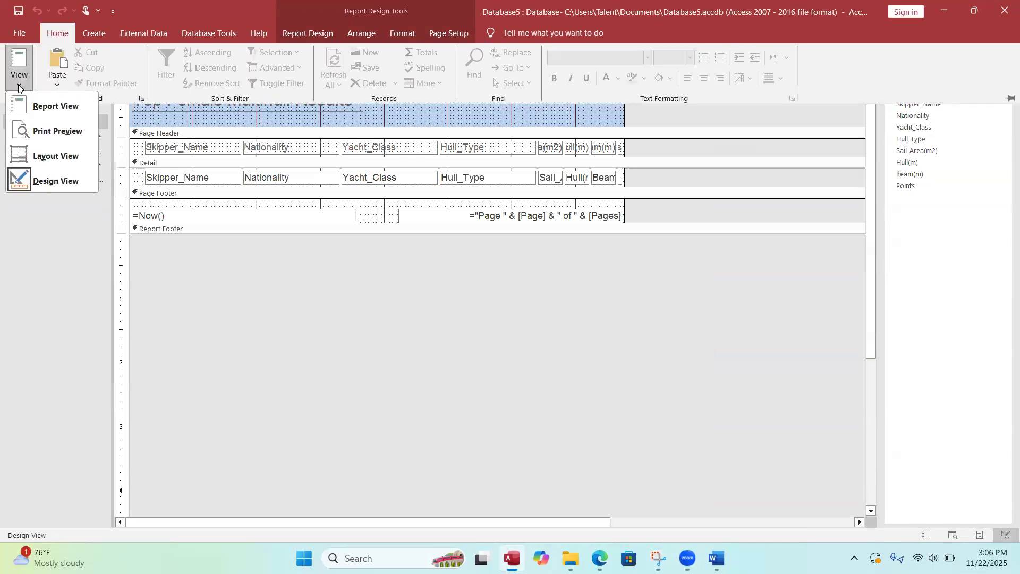
{"action": "left_click", "coordinate": [43, 152]}
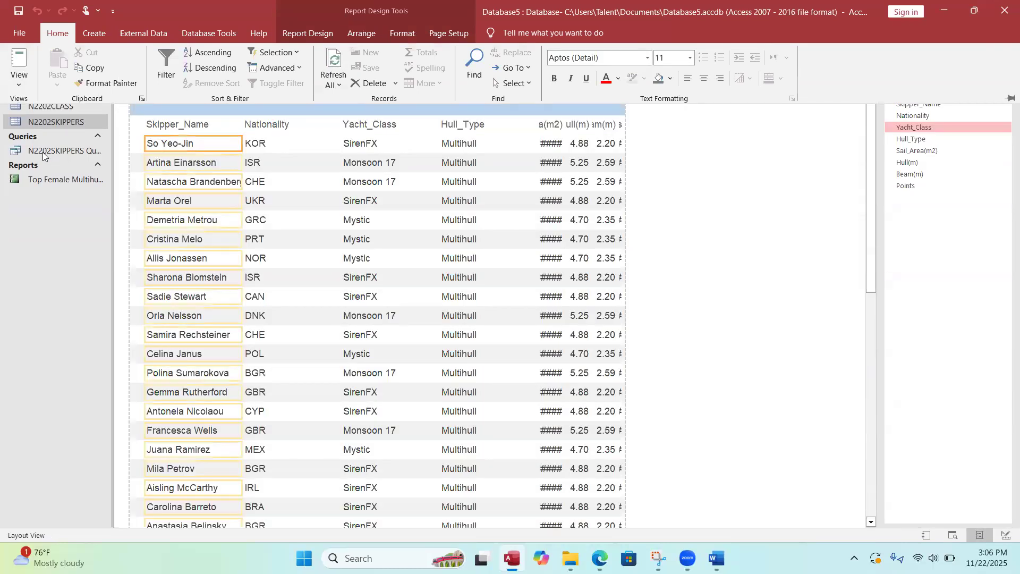
Widen the Skipper_Name heading and data column out to the report's left margin so the longest names fit.
{"action": "left_click", "coordinate": [193, 120]}
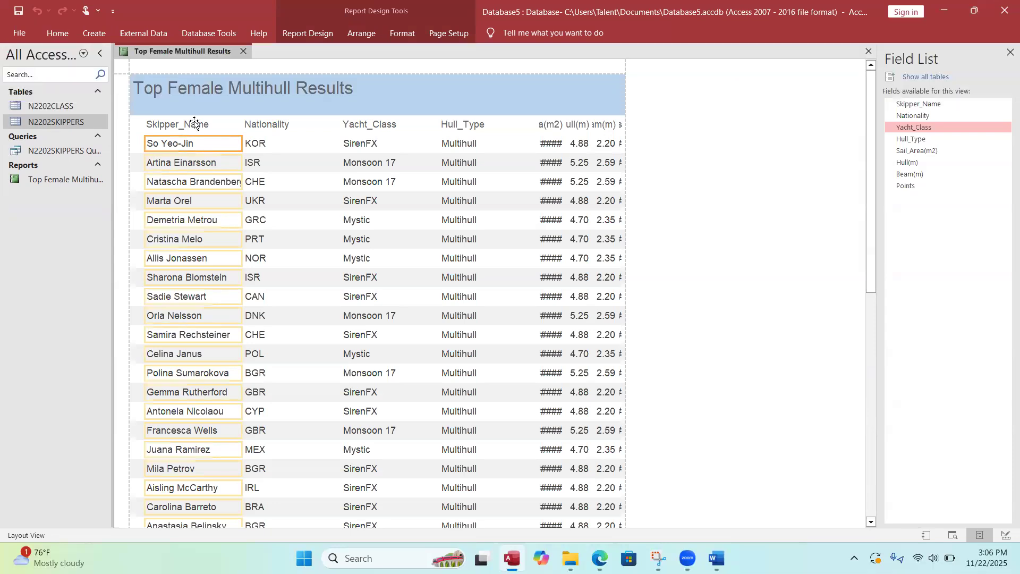
{"action": "left_click", "coordinate": [194, 122]}
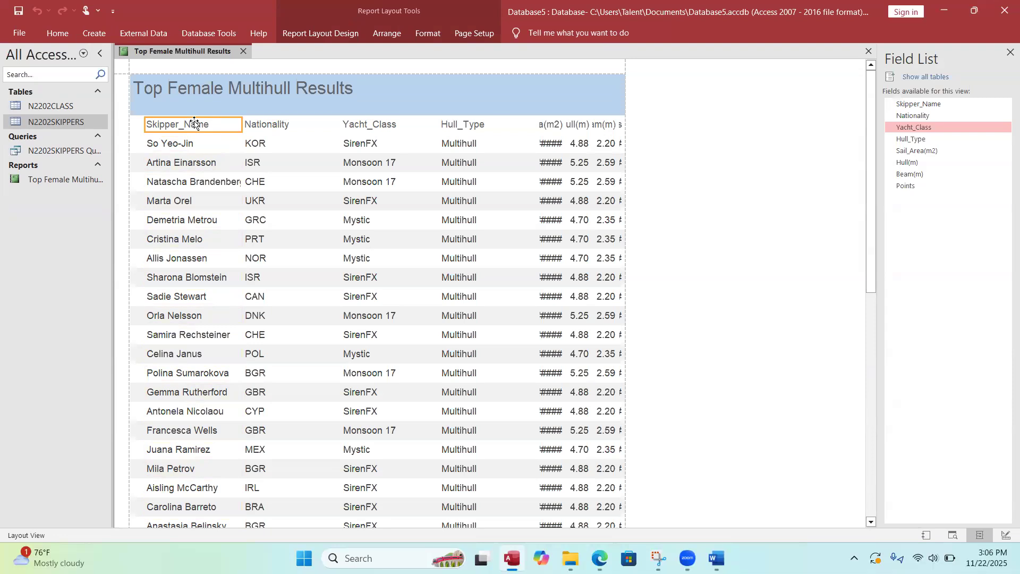
{"action": "left_click", "coordinate": [175, 147]}
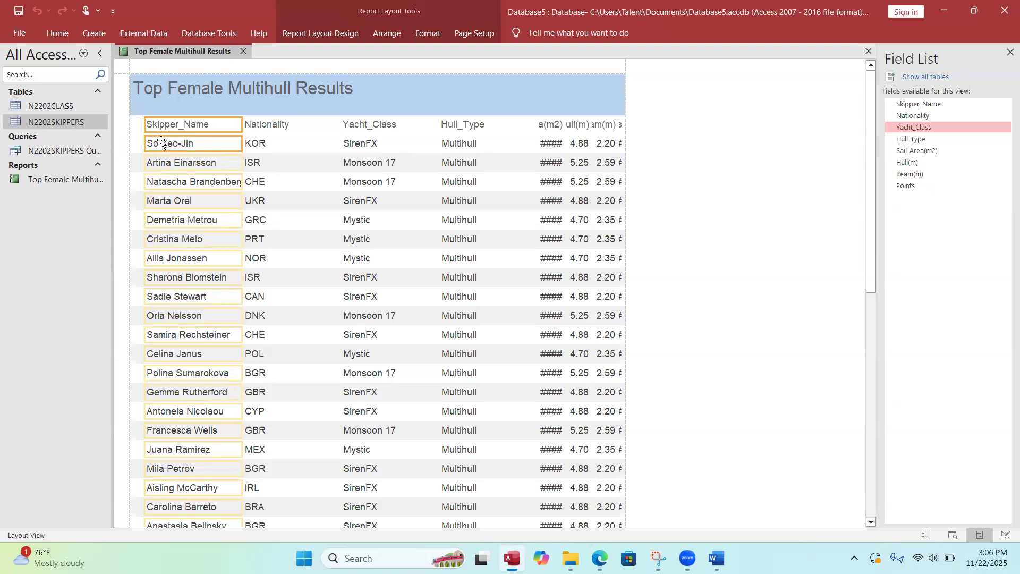
{"action": "left_click_drag", "start_coordinate": [144, 129], "coordinate": [130, 128]}
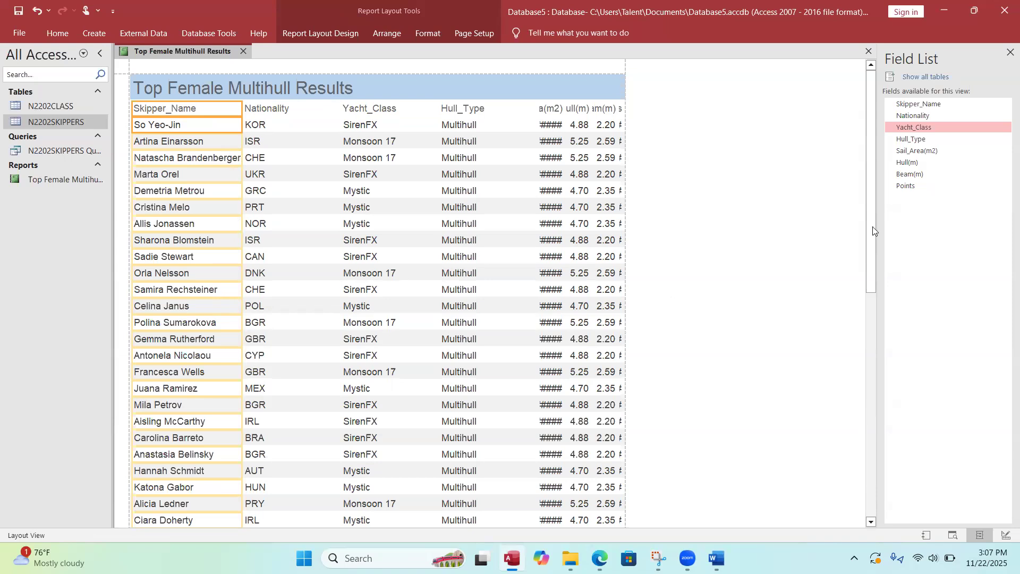
Narrow the Nationality heading and data column to fit its label, and shift it slightly right, away from Skipper_Name.
{"action": "left_click_drag", "start_coordinate": [872, 221], "coordinate": [850, 245]}
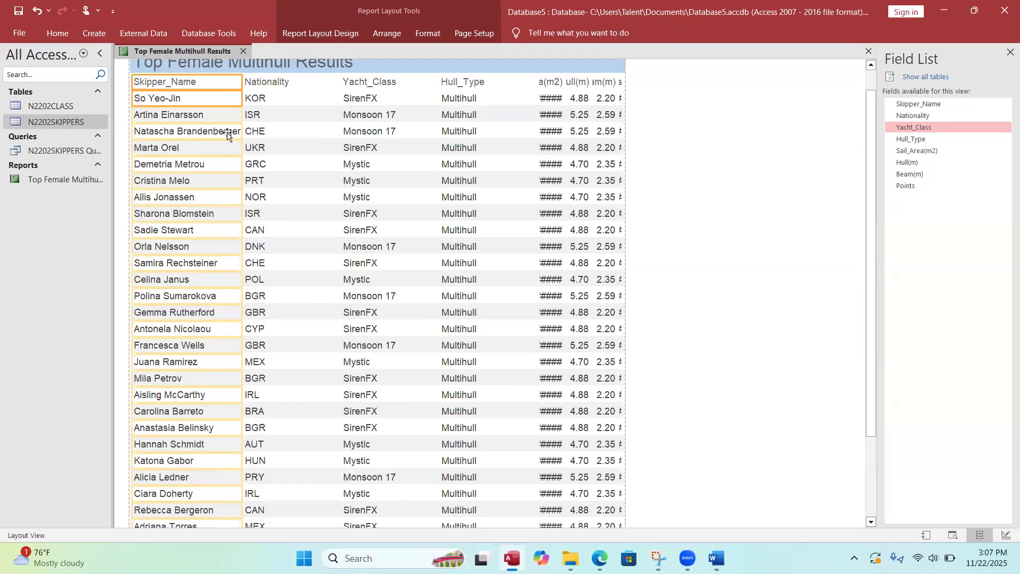
{"action": "left_click", "coordinate": [277, 82]}
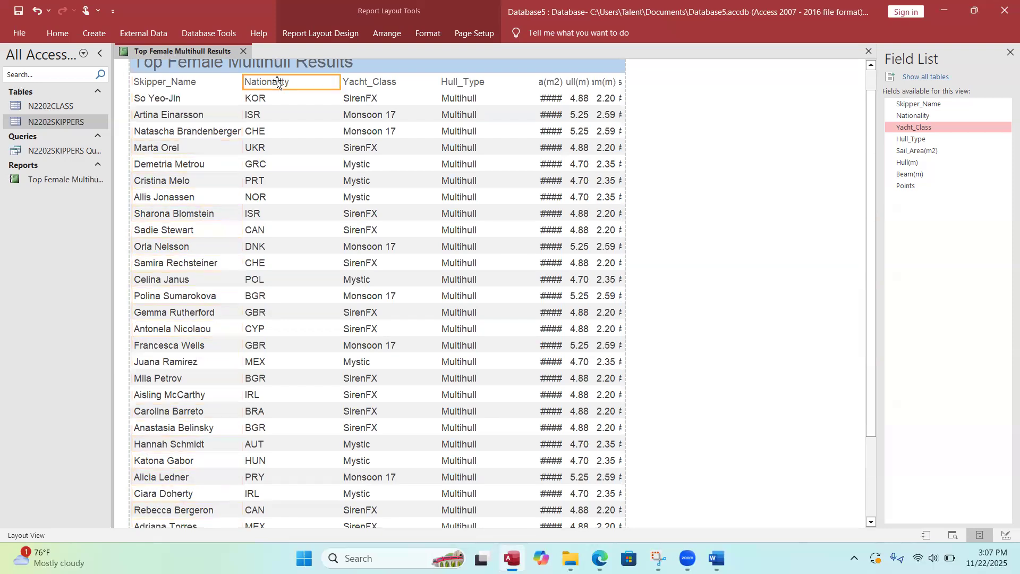
{"action": "left_click", "coordinate": [274, 98]}
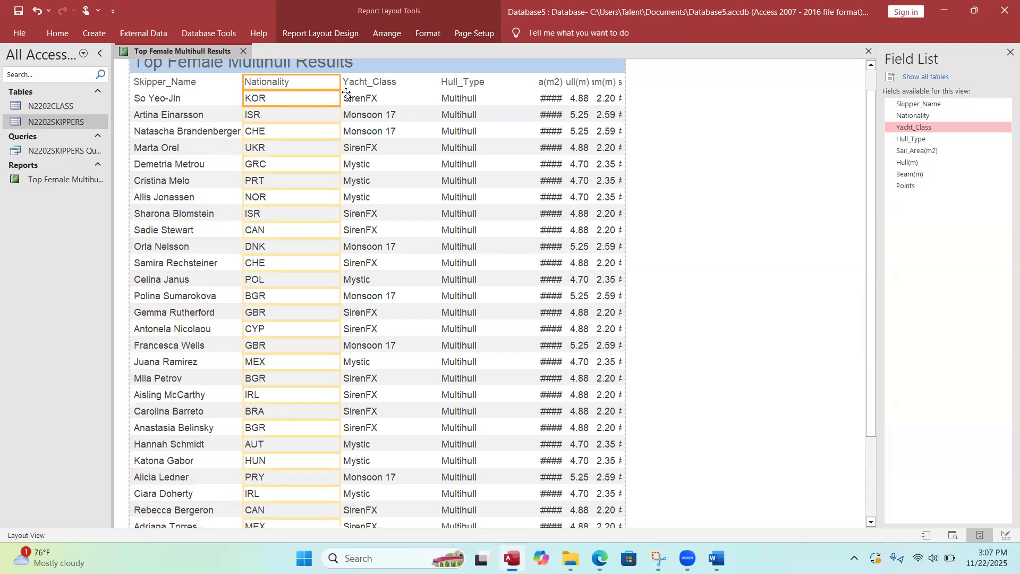
{"action": "left_click_drag", "start_coordinate": [339, 94], "coordinate": [291, 98]}
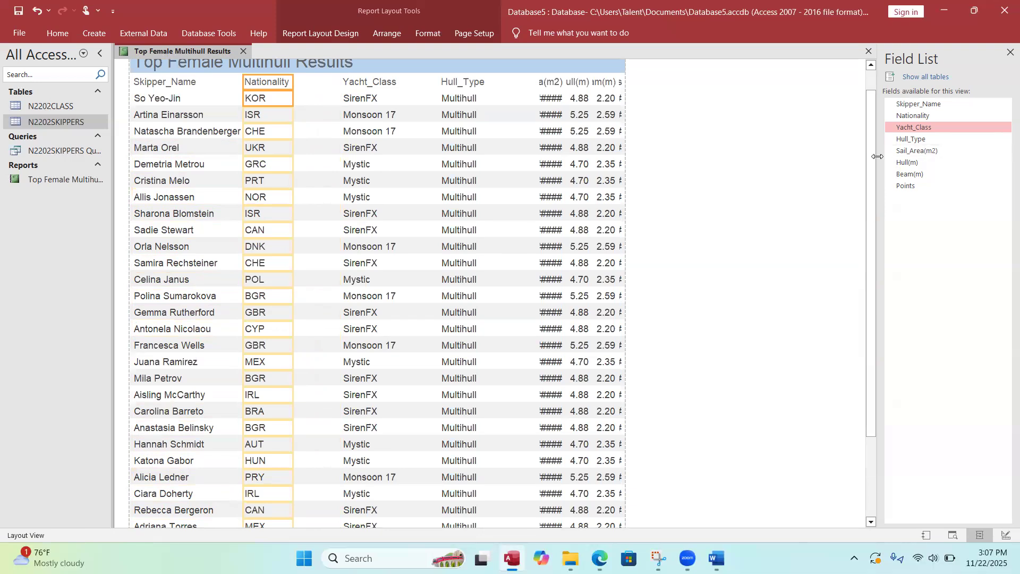
{"action": "mouse_move", "coordinate": [871, 151]}
{"action": "left_mouse_down"}
{"action": "mouse_move", "coordinate": [923, 294]}
{"action": "mouse_move", "coordinate": [874, 145]}
{"action": "left_mouse_up"}
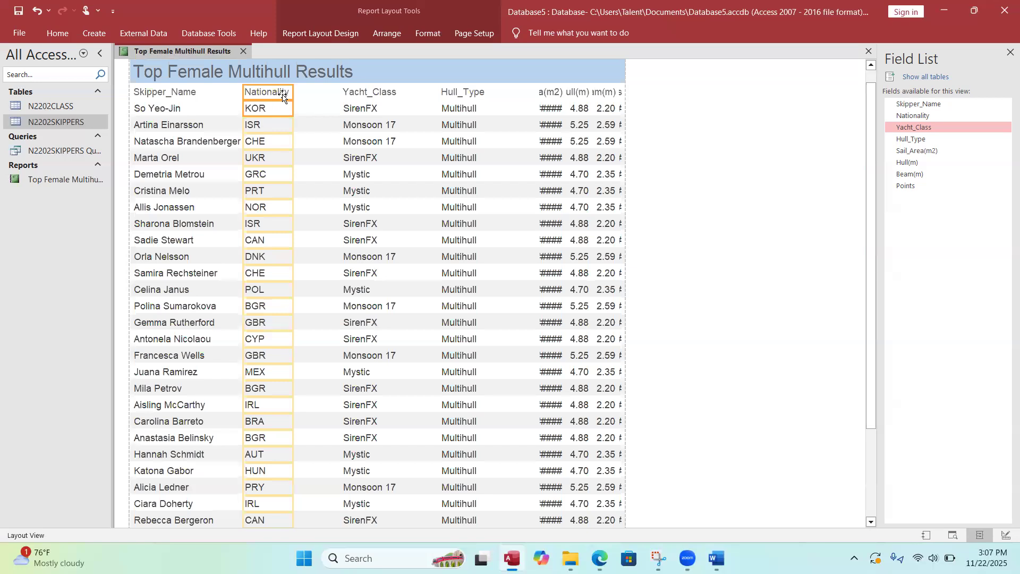
{"action": "left_click_drag", "start_coordinate": [284, 96], "coordinate": [287, 95]}
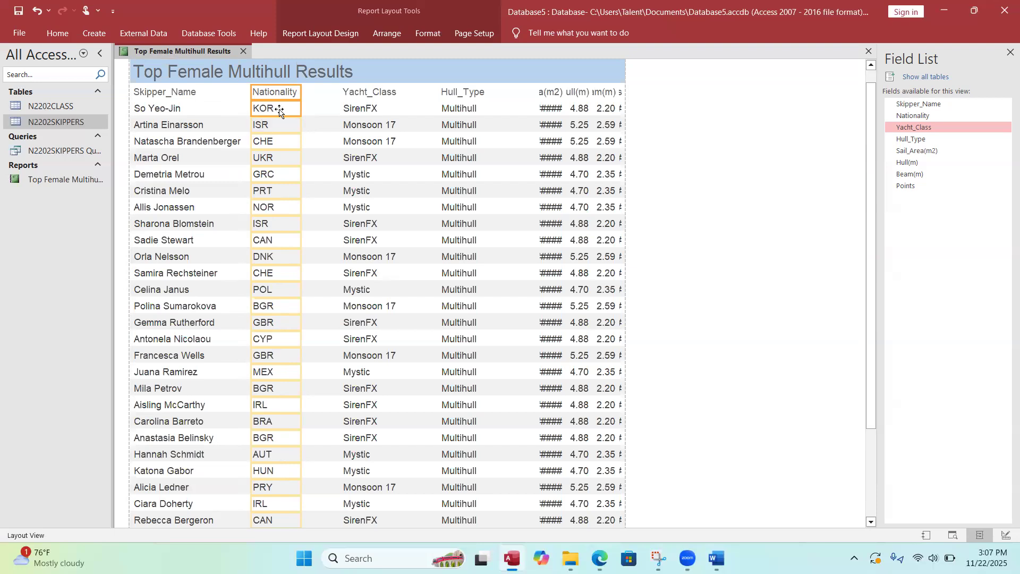
Extend the Yacht_Class heading and data column left to beside Nationality and narrow its right side to fit the class names.
{"action": "left_click", "coordinate": [364, 94]}
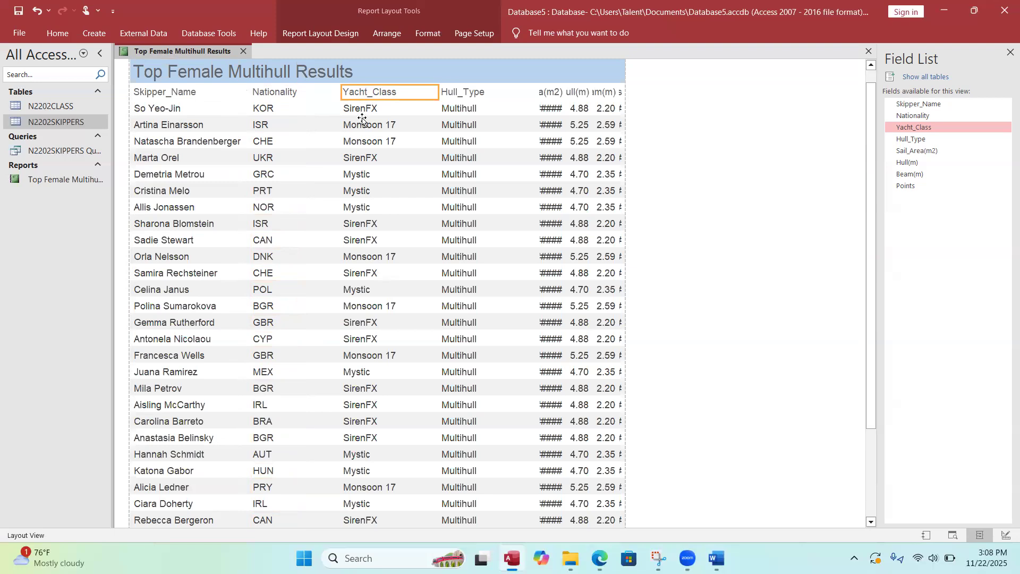
{"action": "left_click", "coordinate": [354, 111], "text": "shift"}
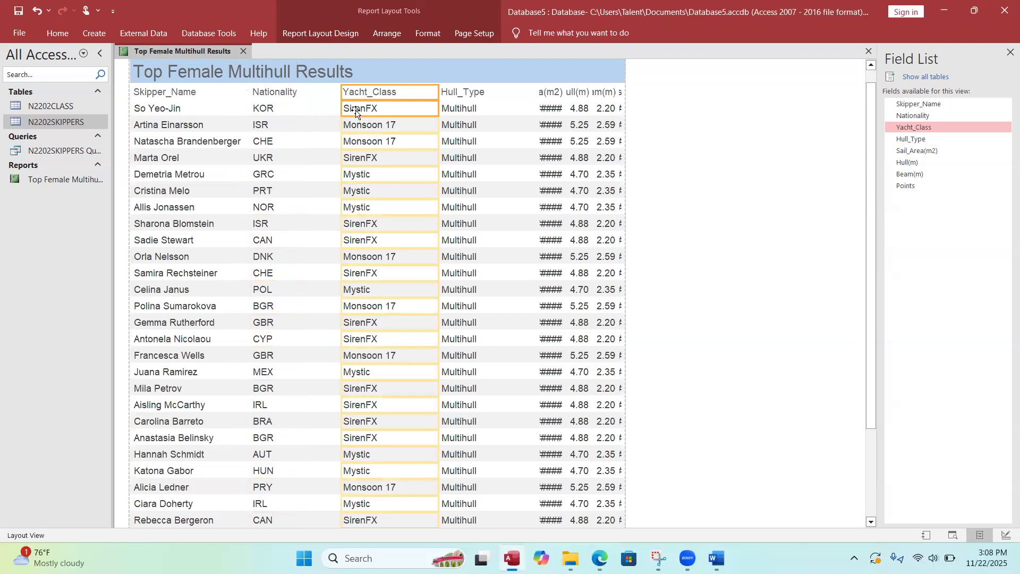
{"action": "left_click_drag", "start_coordinate": [341, 96], "coordinate": [307, 100]}
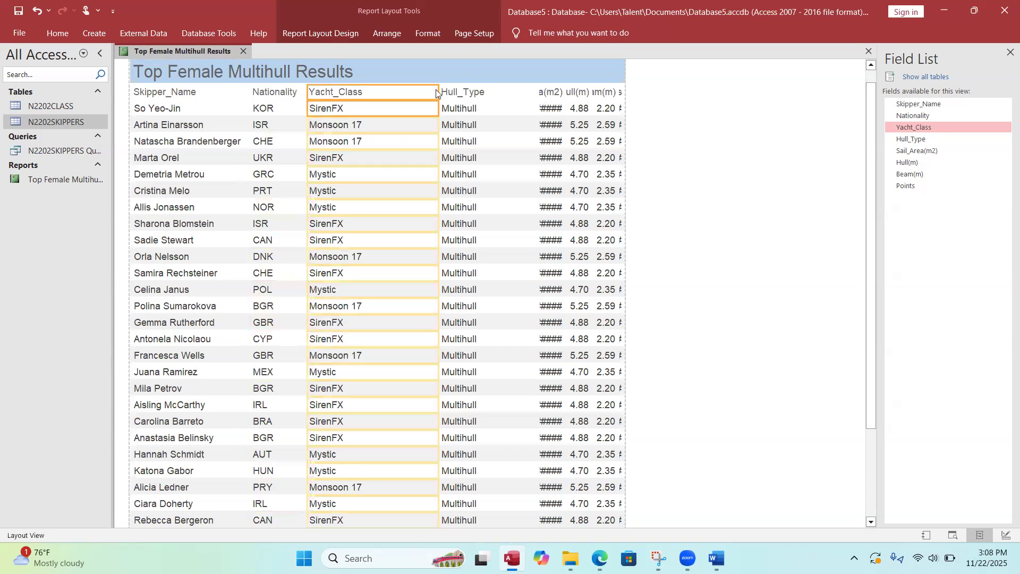
{"action": "left_click_drag", "start_coordinate": [438, 94], "coordinate": [377, 96]}
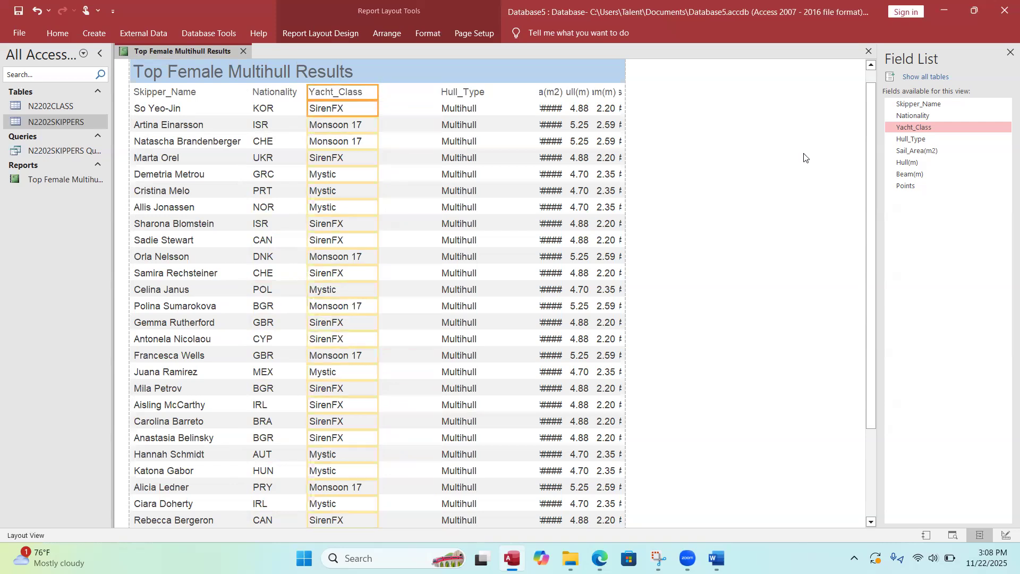
Extend the Hull_Type heading and data column left to beside Yacht_Class and narrow its right side to fit its label.
{"action": "left_click_drag", "start_coordinate": [868, 157], "coordinate": [877, 111]}
{"action": "left_click", "coordinate": [458, 108]}
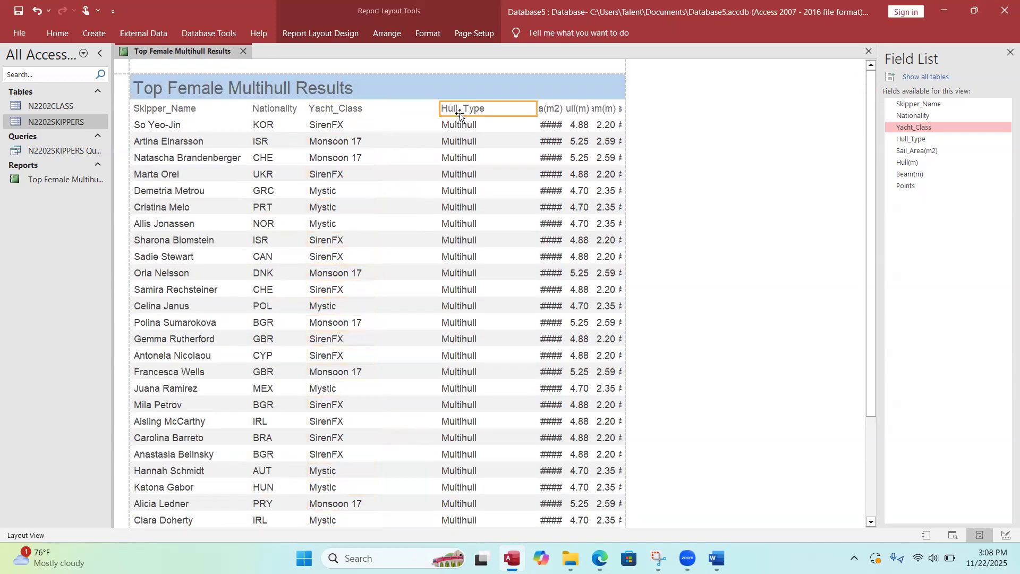
{"action": "left_click", "coordinate": [461, 128], "text": "shift"}
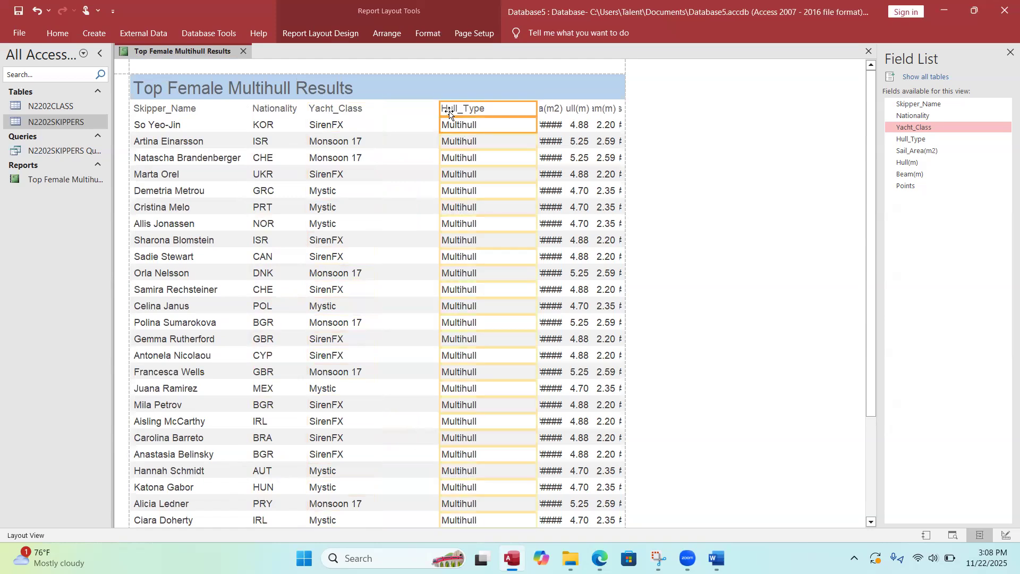
{"action": "left_click_drag", "start_coordinate": [438, 110], "coordinate": [378, 107]}
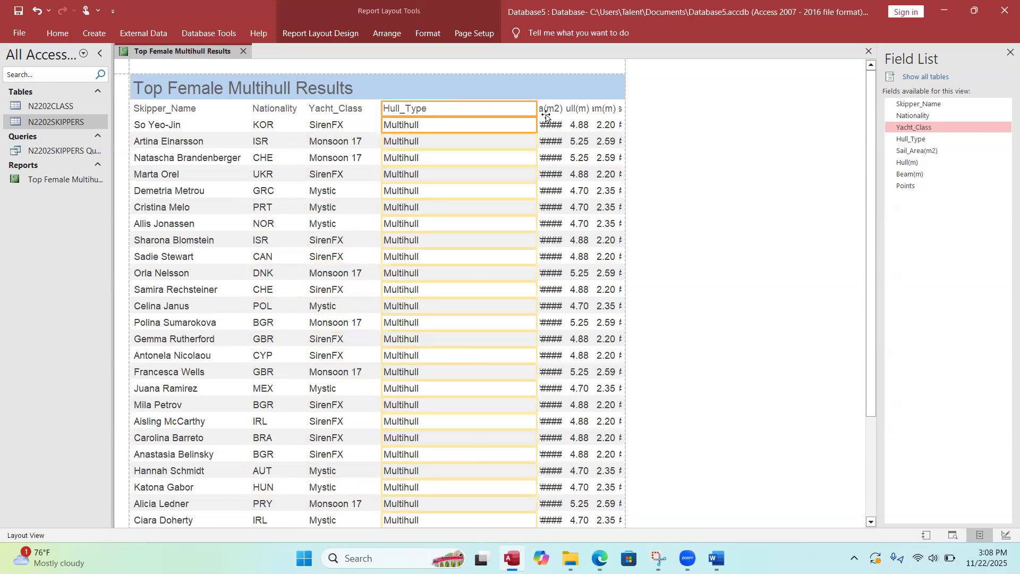
{"action": "left_click_drag", "start_coordinate": [537, 111], "coordinate": [432, 118]}
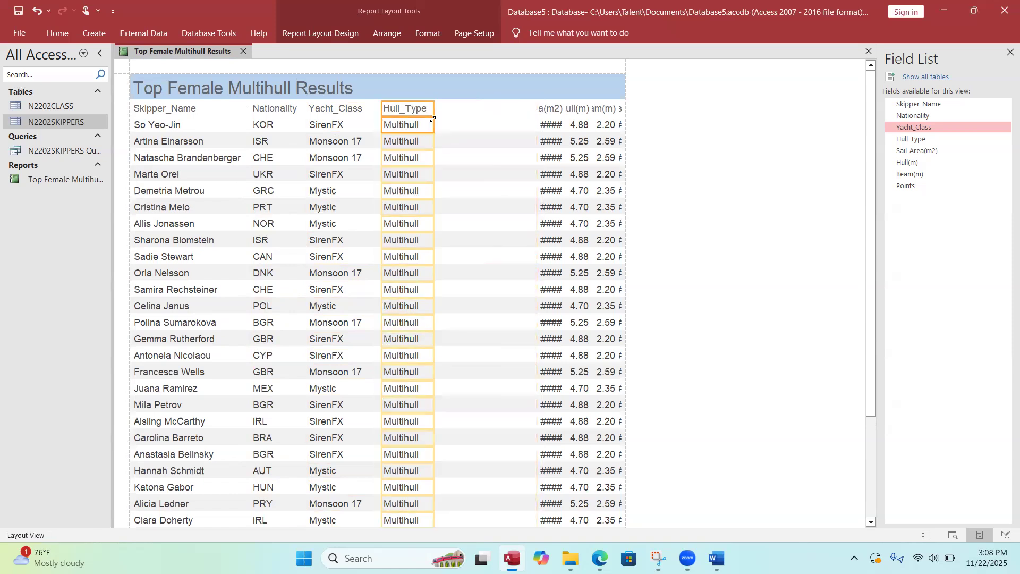
Resize the Sail_Area(m2) heading and data column to start beside Hull_Type and be just wide enough for its full label.
{"action": "left_click", "coordinate": [547, 108]}
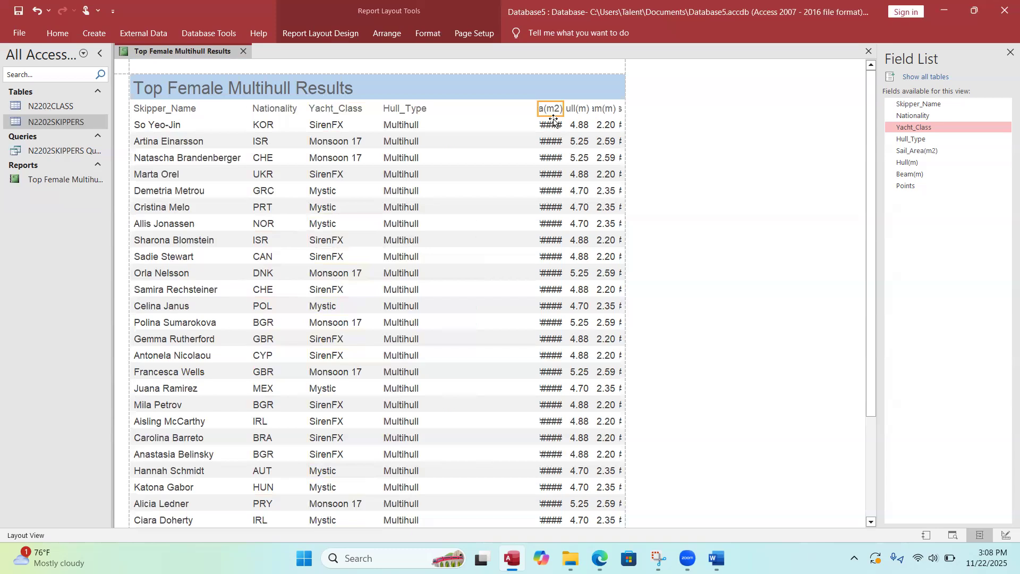
{"action": "left_click", "coordinate": [552, 127]}
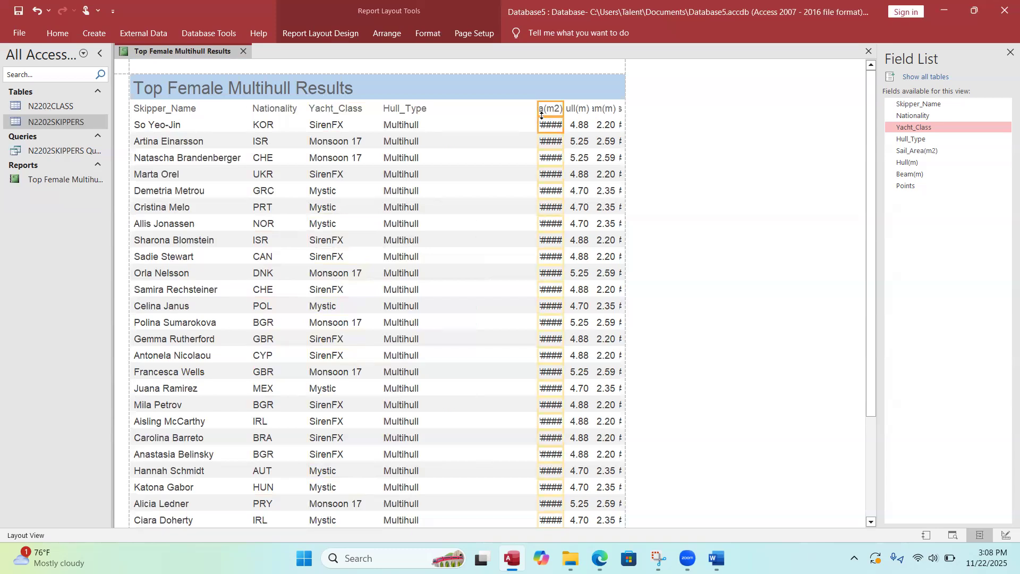
{"action": "left_click_drag", "start_coordinate": [536, 111], "coordinate": [433, 120]}
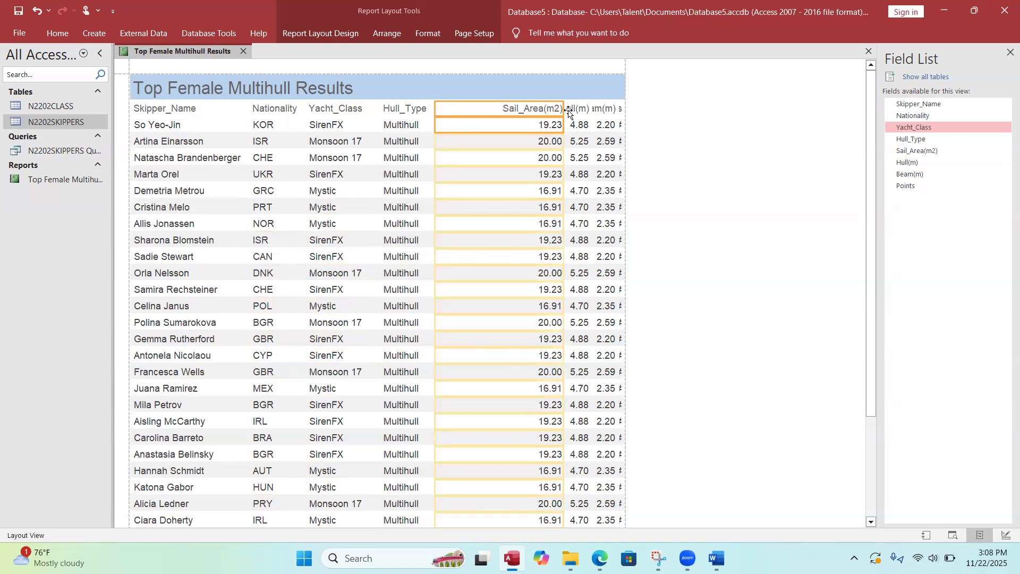
{"action": "left_click_drag", "start_coordinate": [542, 111], "coordinate": [499, 110]}
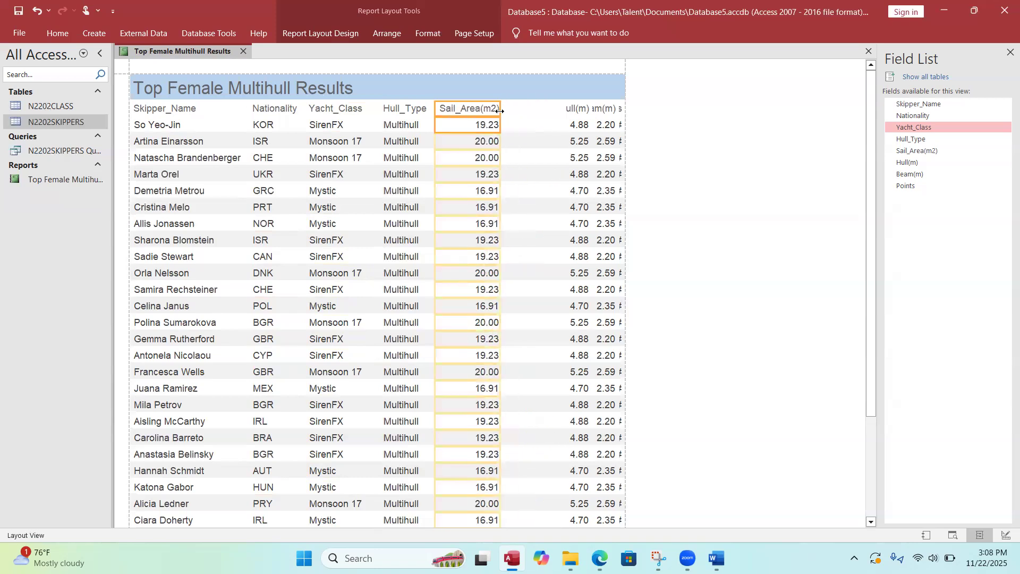
Resize the Hull(m) heading and data column to fit its full label and place it close beside Sail_Area(m2).
{"action": "left_click", "coordinate": [573, 106]}
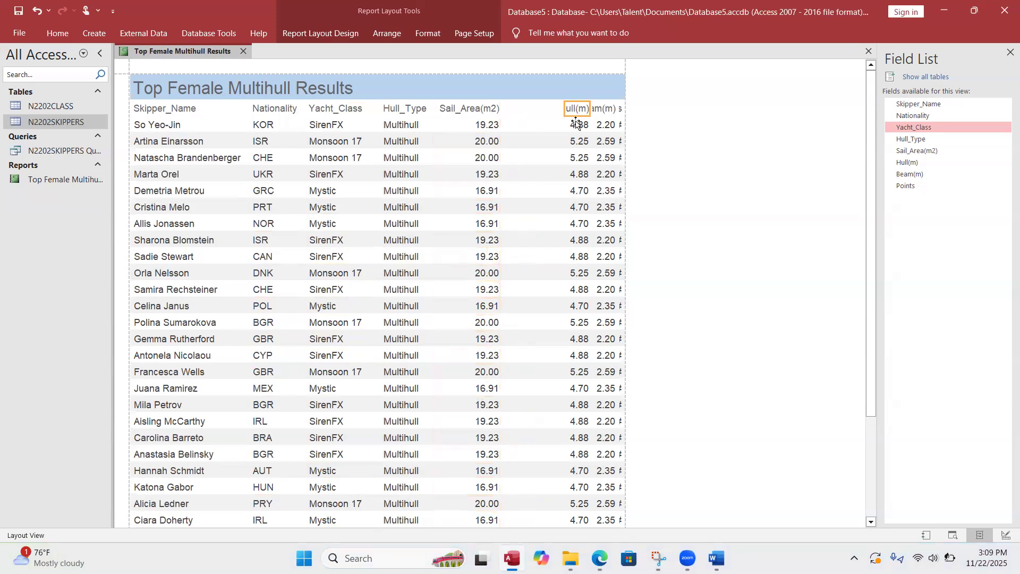
{"action": "left_click", "coordinate": [578, 129]}
{"action": "left_click_drag", "start_coordinate": [564, 113], "coordinate": [512, 114]}
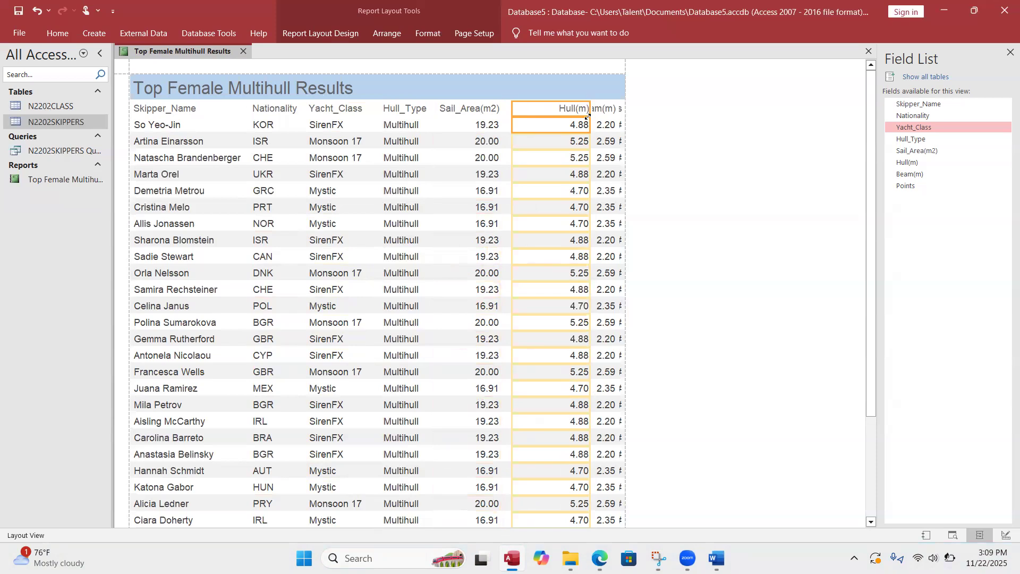
{"action": "left_click_drag", "start_coordinate": [592, 110], "coordinate": [563, 115]}
{"action": "left_click", "coordinate": [561, 113]}
{"action": "left_click_drag", "start_coordinate": [561, 113], "coordinate": [552, 111]}
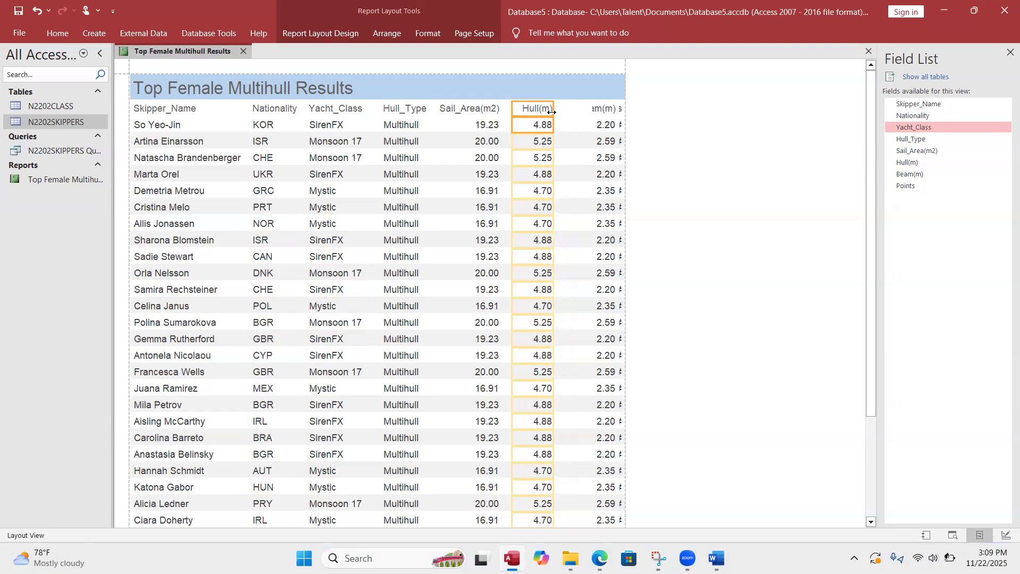
{"action": "left_click", "coordinate": [510, 110]}
{"action": "left_click_drag", "start_coordinate": [510, 110], "coordinate": [542, 109]}
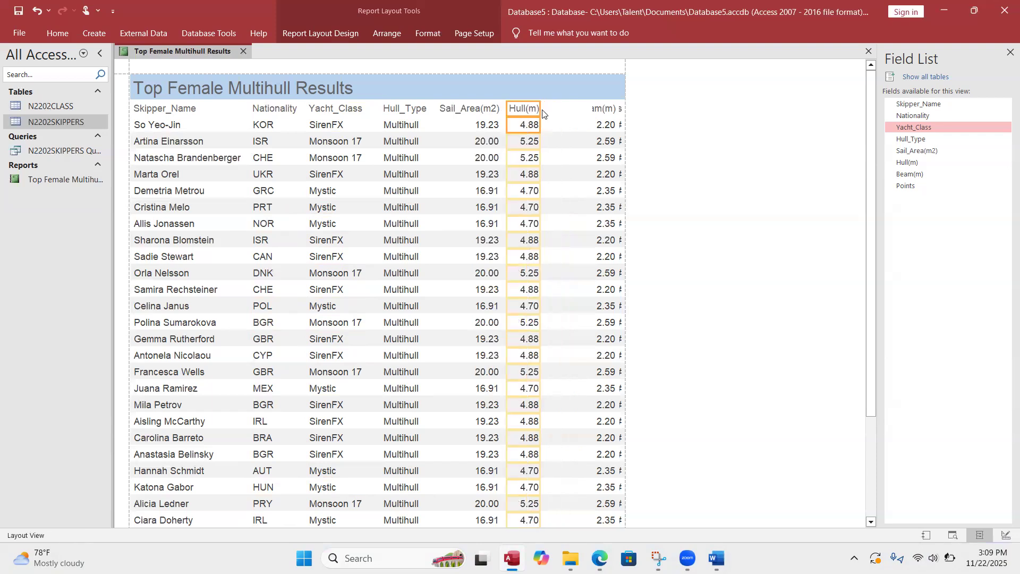
Extend the Beam(m) heading and data column left to beside Hull(m) and pull in its right side to free space before Points.
{"action": "left_click", "coordinate": [599, 110]}
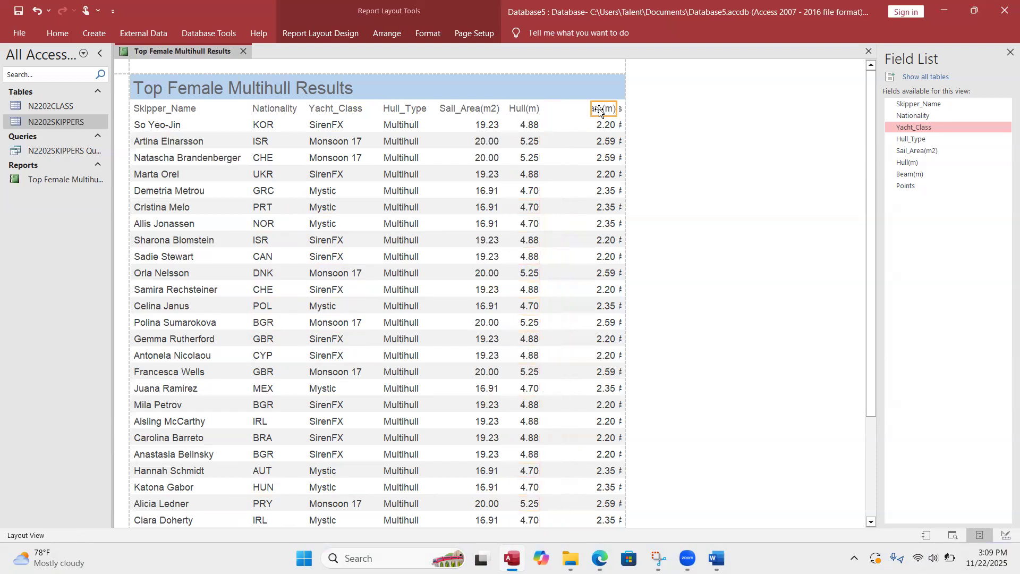
{"action": "left_click", "coordinate": [601, 126], "text": "shift"}
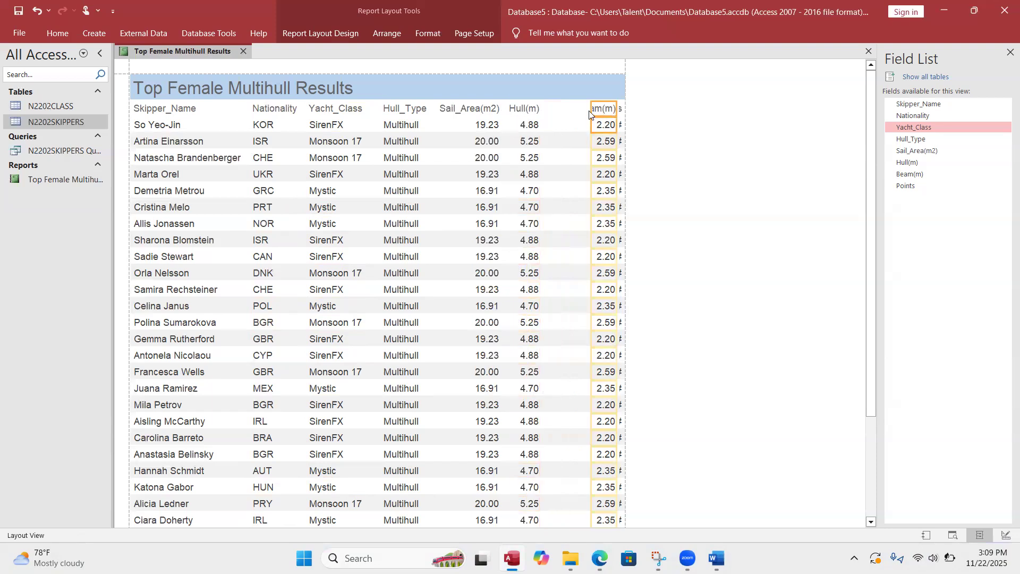
{"action": "left_click_drag", "start_coordinate": [589, 112], "coordinate": [544, 107]}
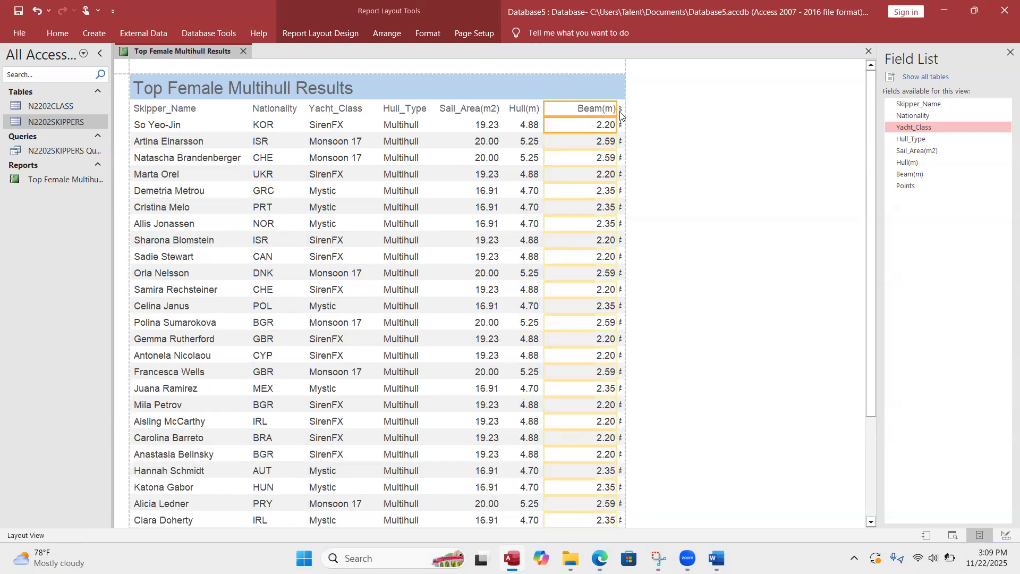
{"action": "left_click_drag", "start_coordinate": [616, 108], "coordinate": [583, 108]}
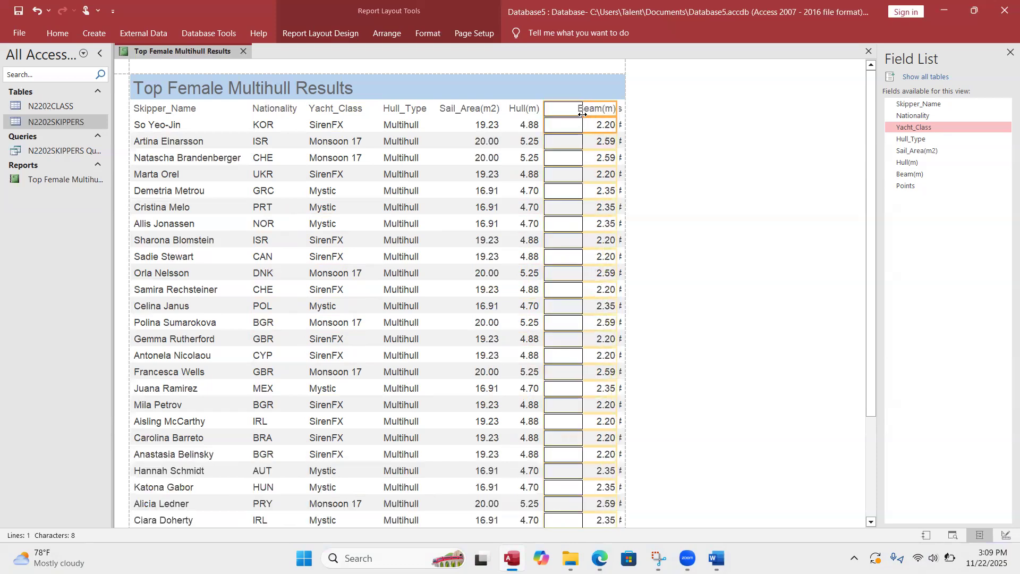
Widen the Points heading and data column leftward to fit its label and values, and pull its right edge slightly inside the report margin.
{"action": "left_click", "coordinate": [621, 109]}
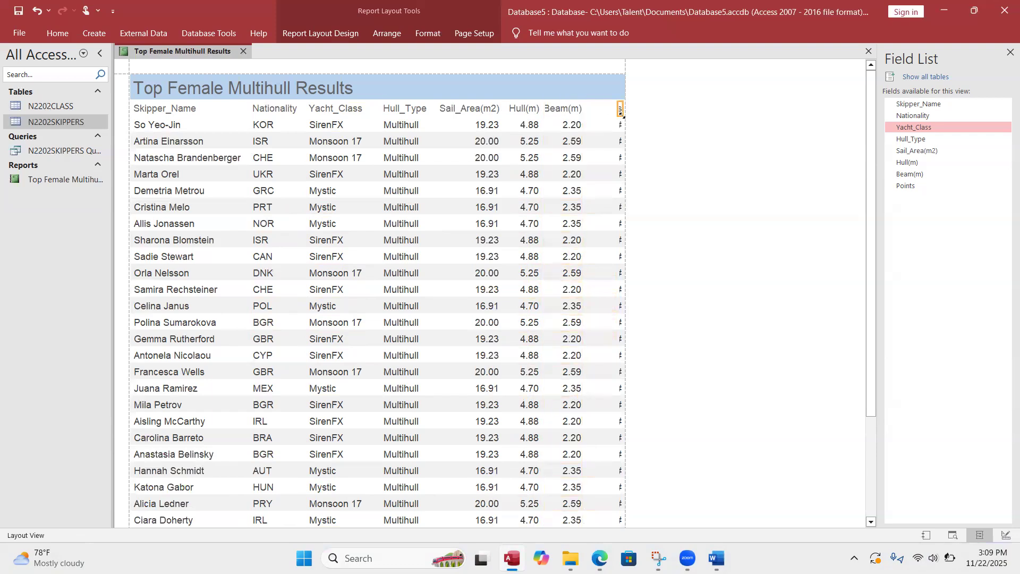
{"action": "left_click", "coordinate": [622, 125]}
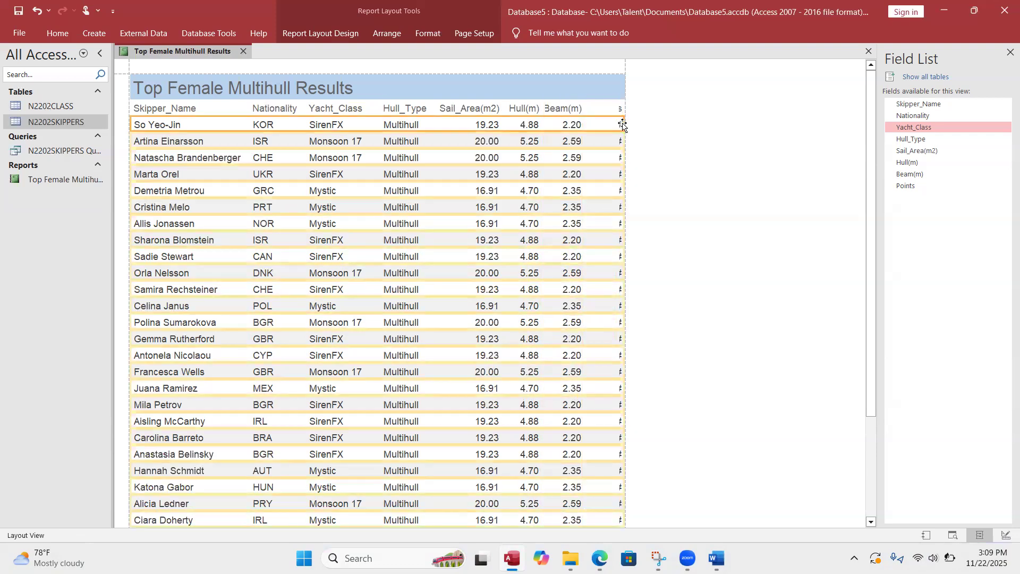
{"action": "left_click", "coordinate": [619, 110]}
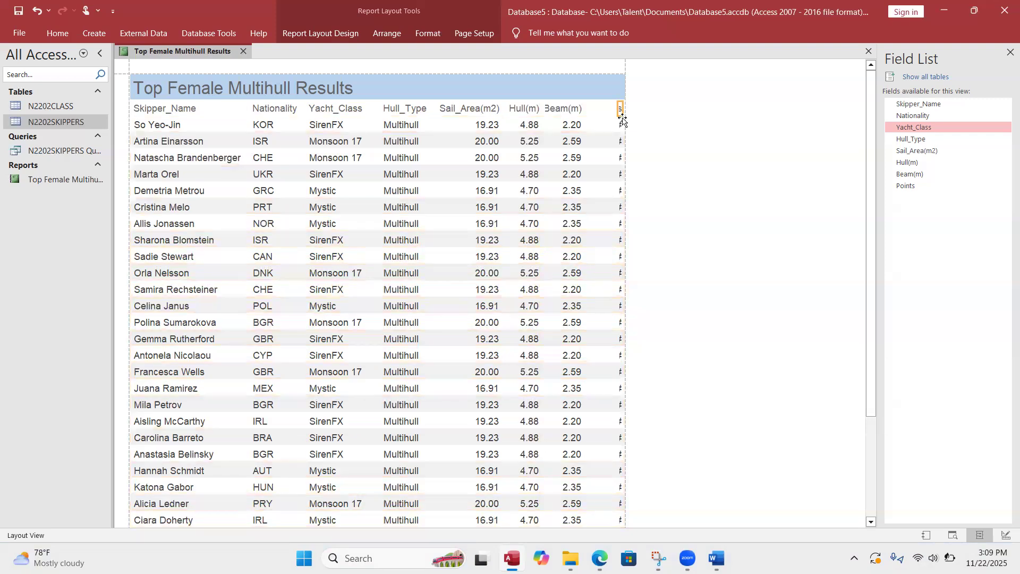
{"action": "left_click", "coordinate": [621, 125], "text": "shift"}
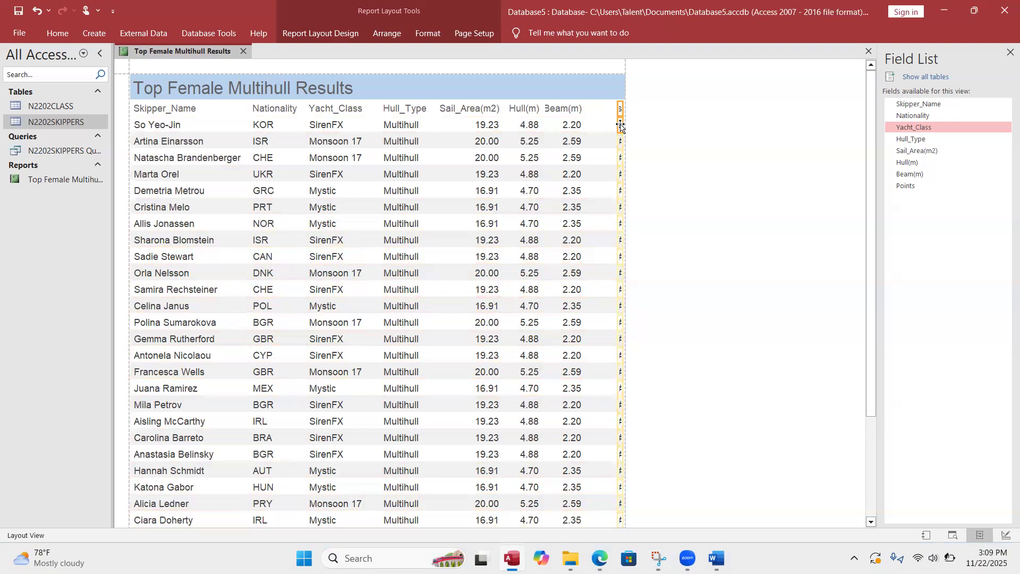
{"action": "left_click_drag", "start_coordinate": [616, 112], "coordinate": [590, 113]}
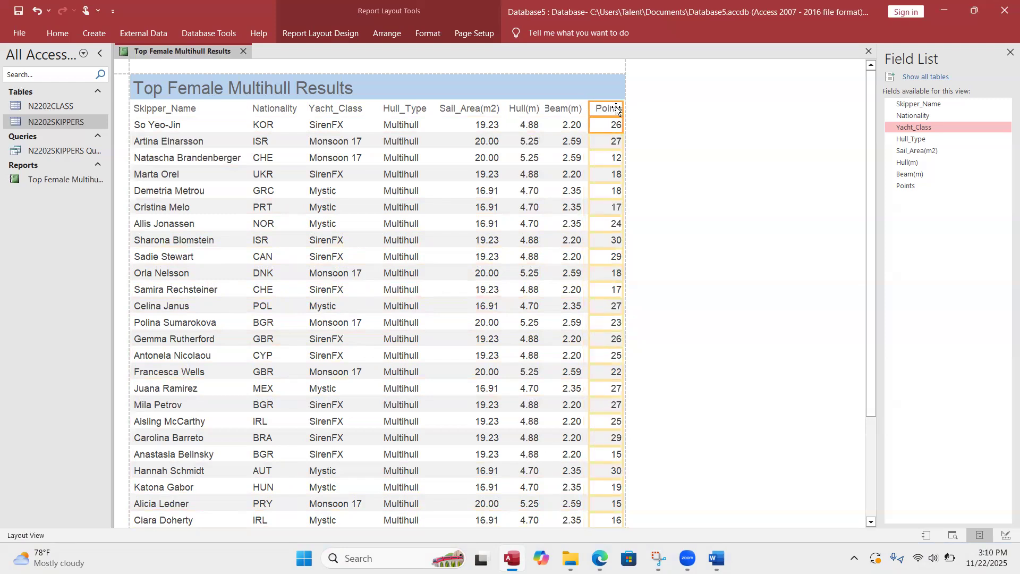
{"action": "left_click_drag", "start_coordinate": [622, 109], "coordinate": [618, 110]}
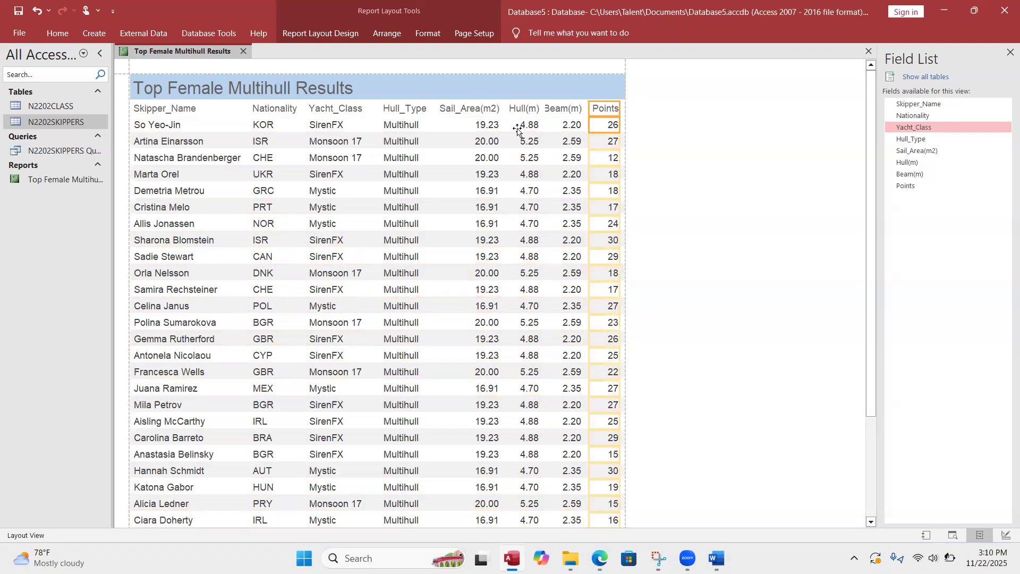
Widen only the Beam(m) heading slightly to the left so its first letter shows in full.
{"action": "left_click", "coordinate": [548, 110]}
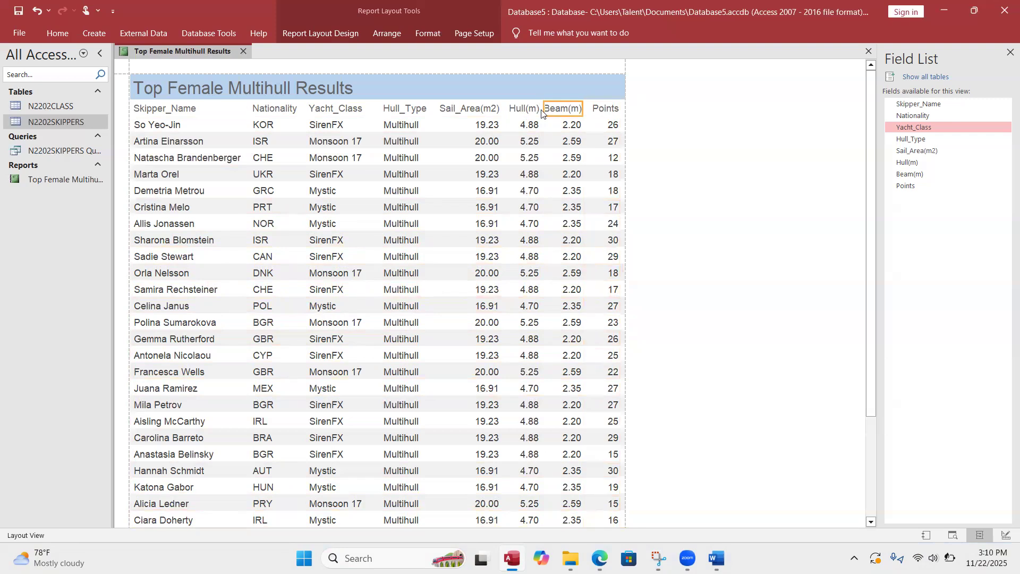
{"action": "left_click_drag", "start_coordinate": [543, 109], "coordinate": [538, 110]}
{"action": "left_click", "coordinate": [674, 107]}
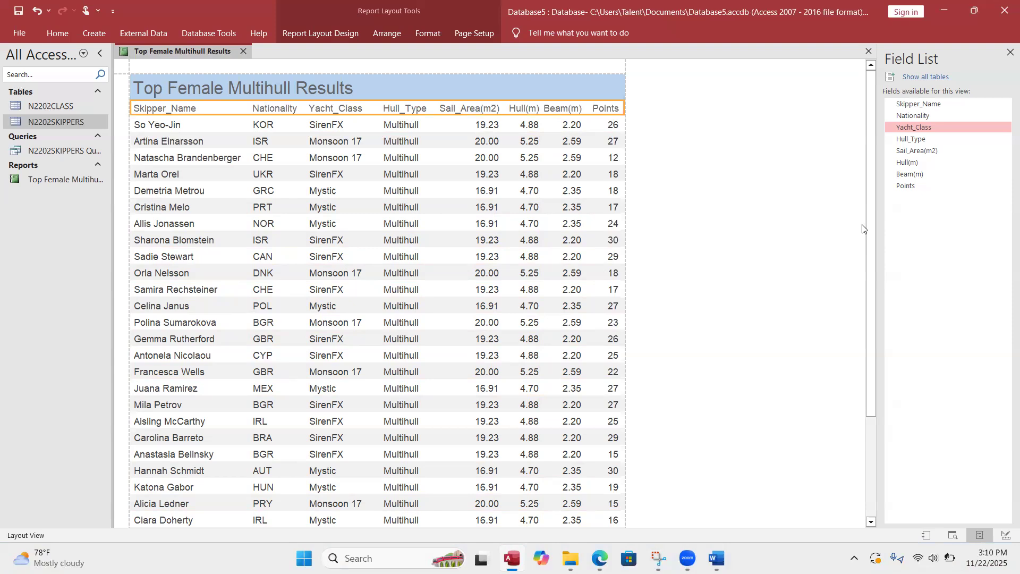
{"action": "left_click_drag", "start_coordinate": [875, 253], "coordinate": [854, 189]}
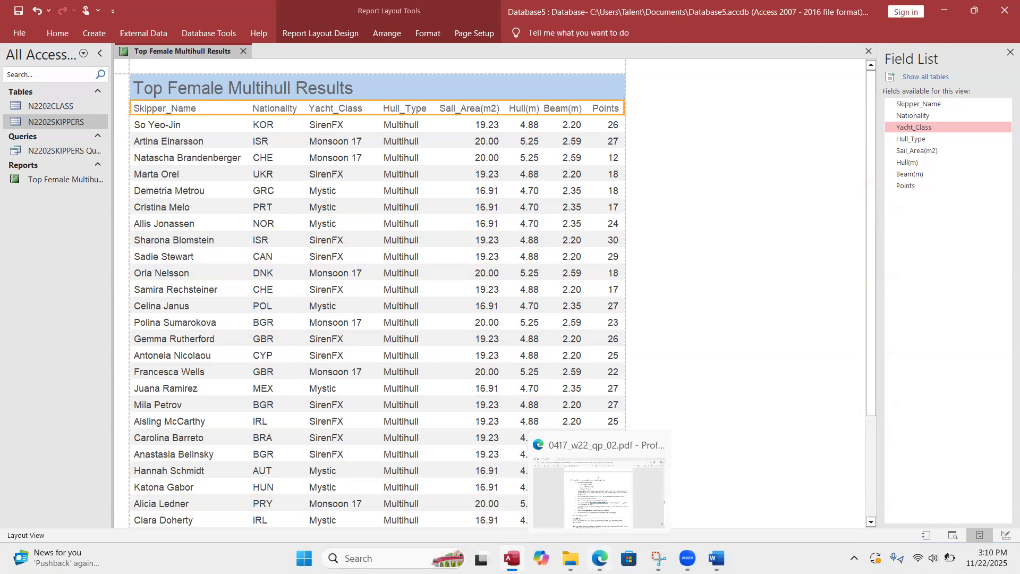
Switch to the exam paper in Edge, read question 14's remaining requirements, and select the label text "Lowest points score".
{"action": "left_click", "coordinate": [599, 558]}
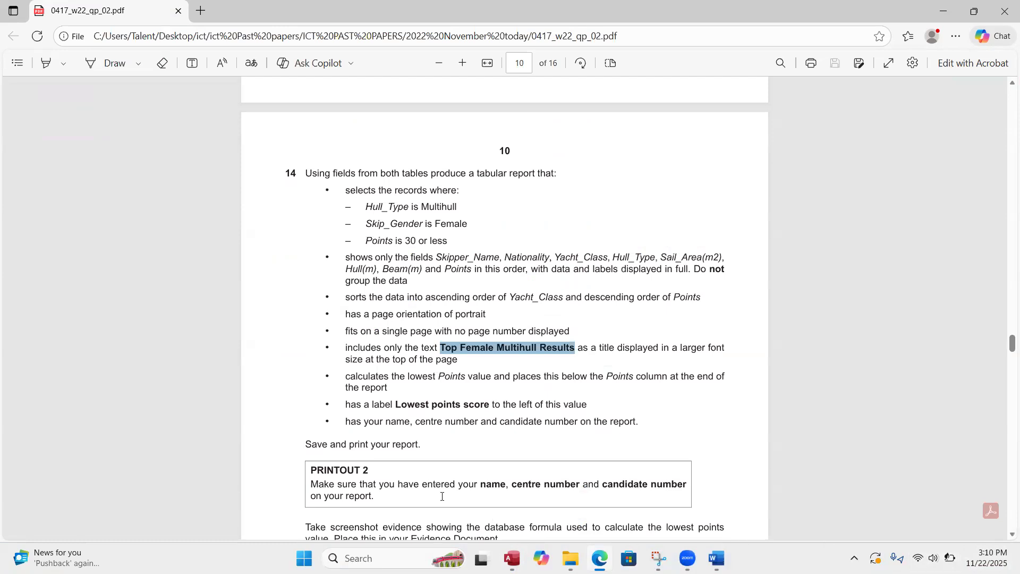
{"action": "mouse_move", "coordinate": [511, 558]}
{"action": "left_click_drag", "start_coordinate": [488, 404], "coordinate": [396, 405]}
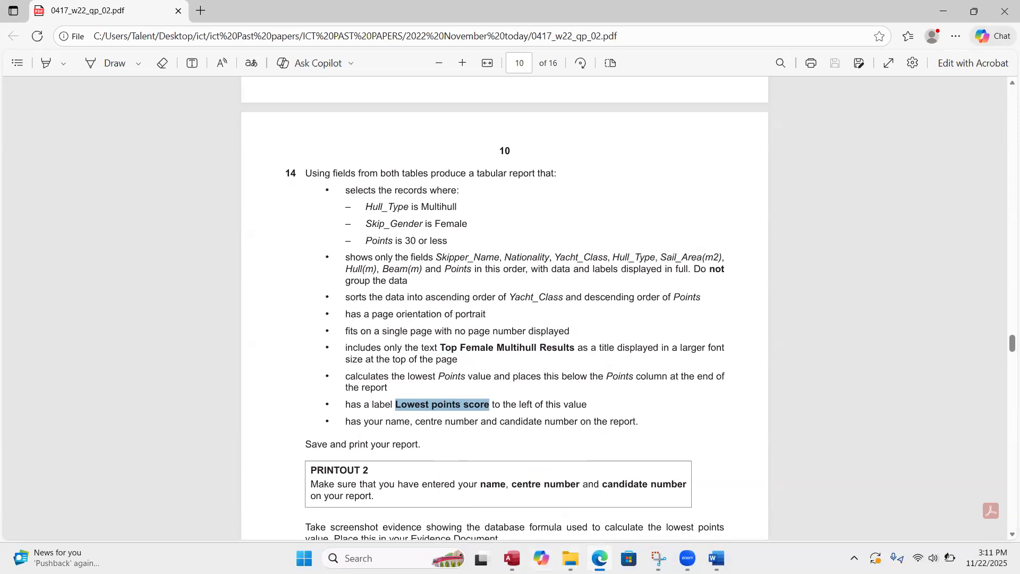
Return to the report in Access and switch it from Layout View to Design View.
{"action": "left_click", "coordinate": [512, 558]}
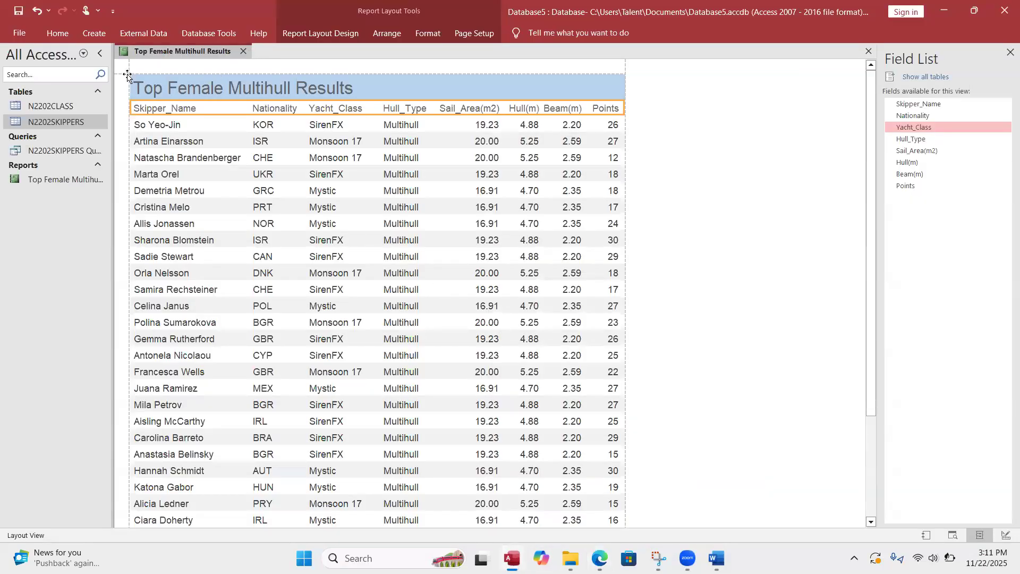
{"action": "left_click", "coordinate": [63, 33]}
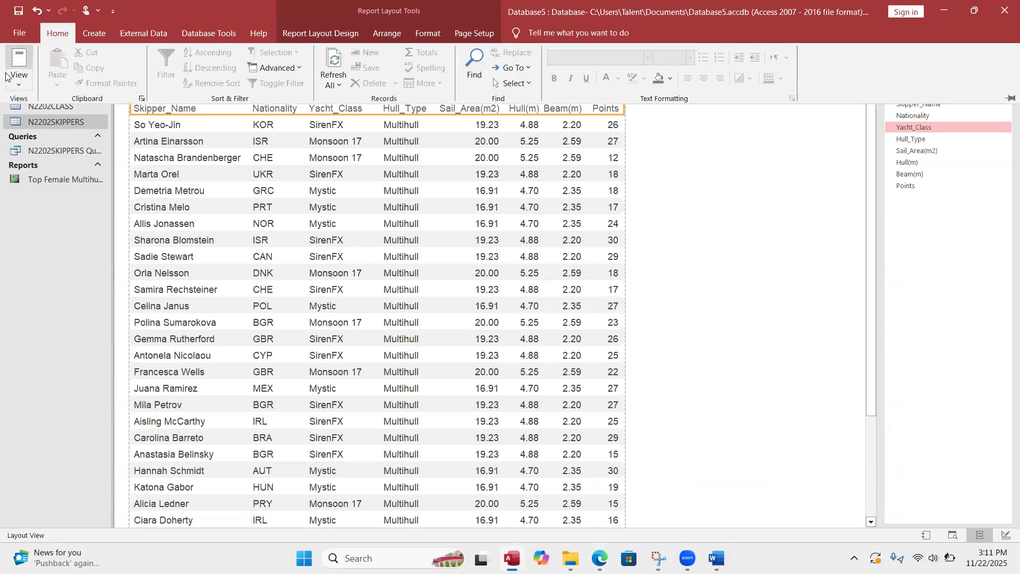
{"action": "left_click", "coordinate": [20, 86]}
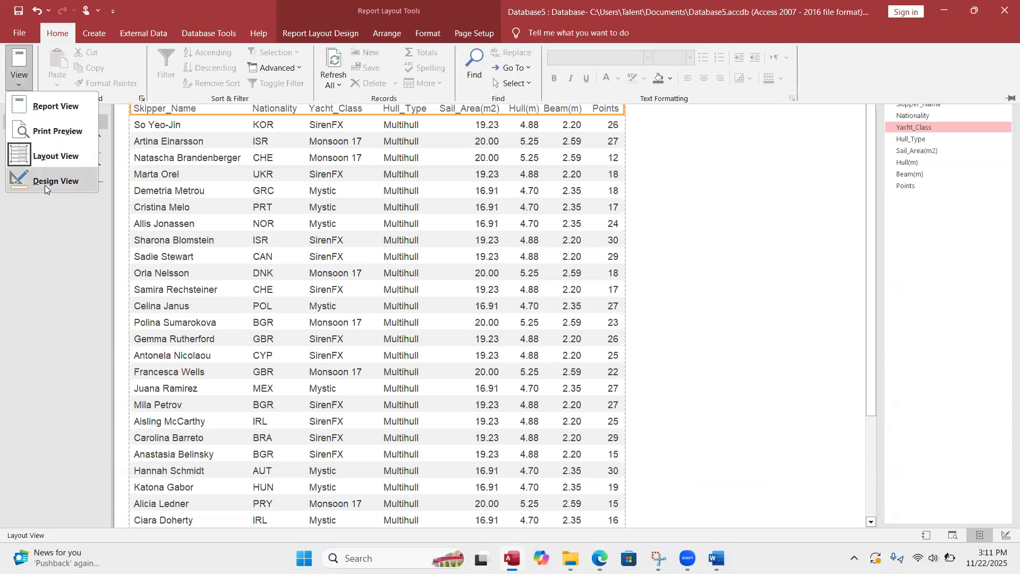
{"action": "left_click", "coordinate": [44, 181]}
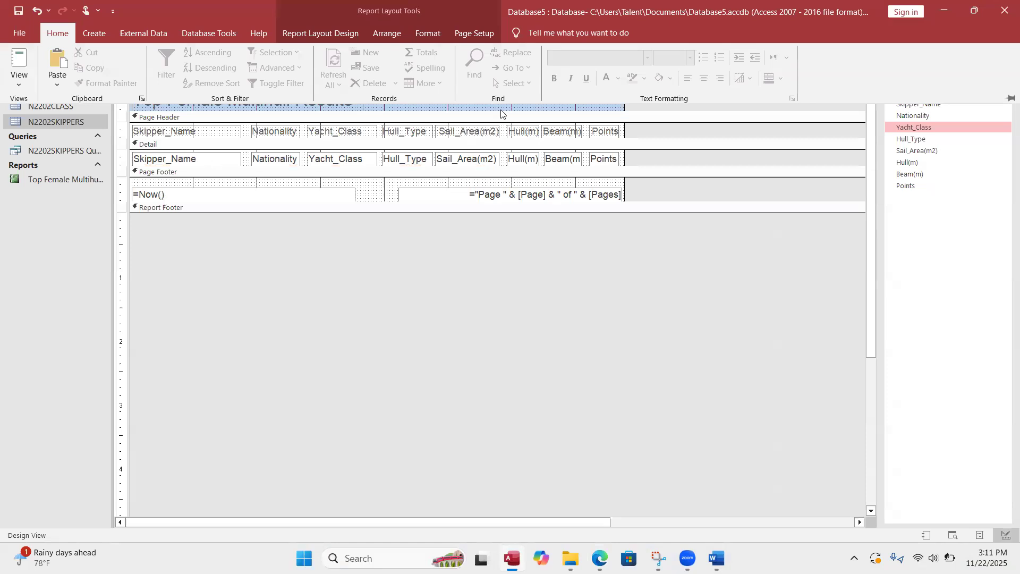
Add a Min total of the Points field to the report footer beneath the Points column.
{"action": "left_click", "coordinate": [603, 133]}
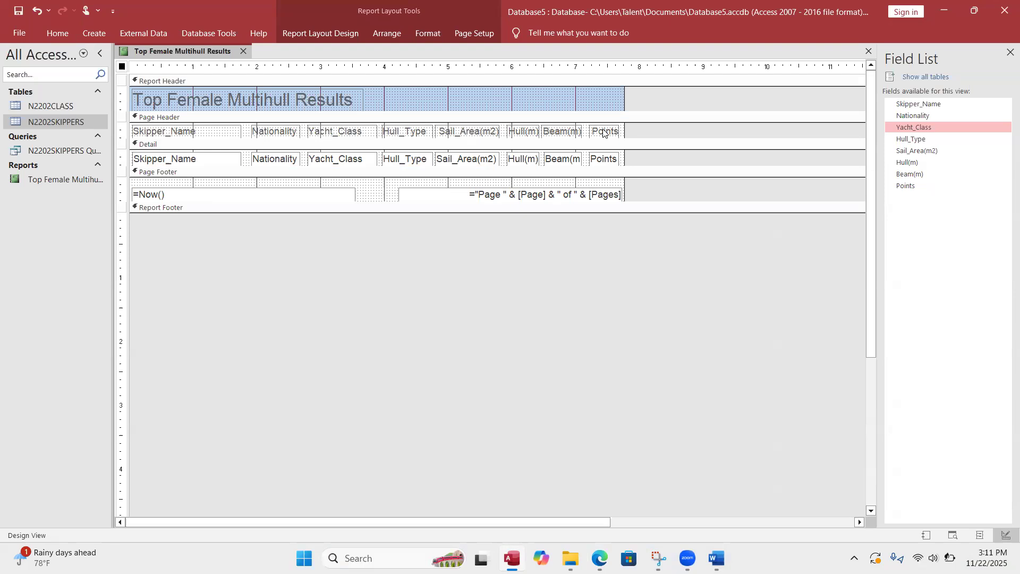
{"action": "left_click", "coordinate": [599, 161]}
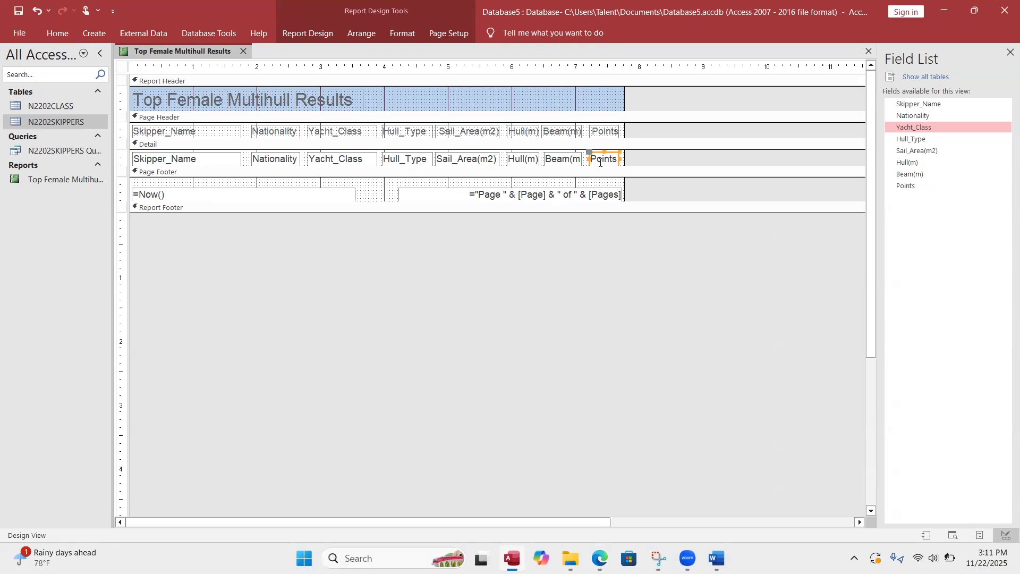
{"action": "left_click", "coordinate": [611, 131]}
{"action": "left_click", "coordinate": [594, 157]}
{"action": "left_click", "coordinate": [321, 31]}
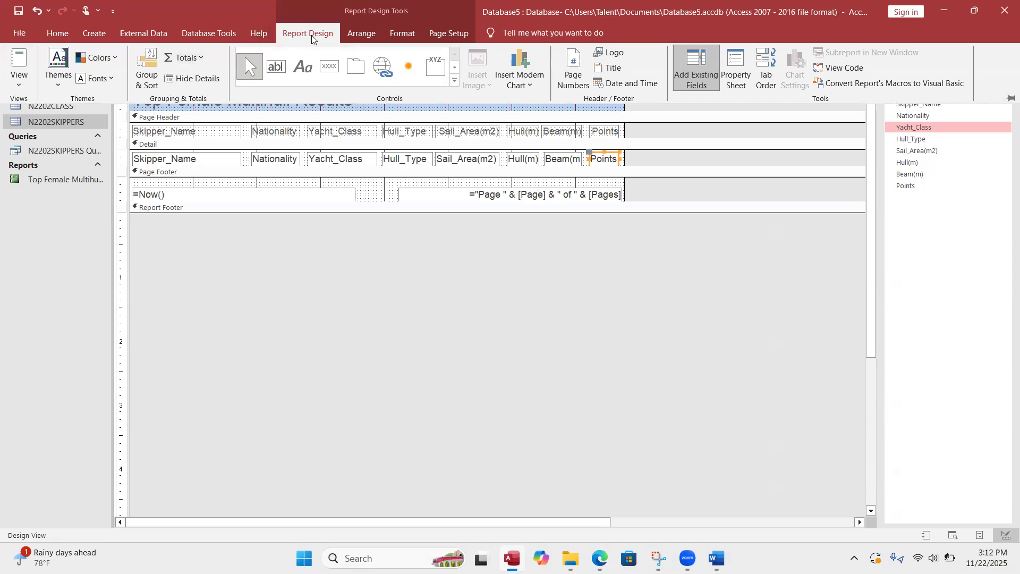
{"action": "left_click", "coordinate": [203, 59]}
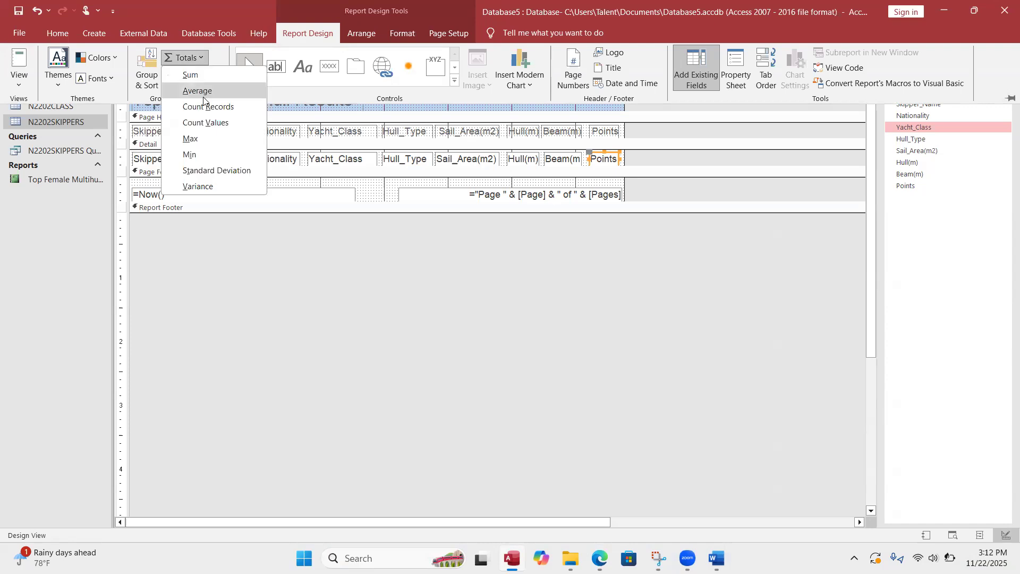
{"action": "left_click", "coordinate": [201, 156]}
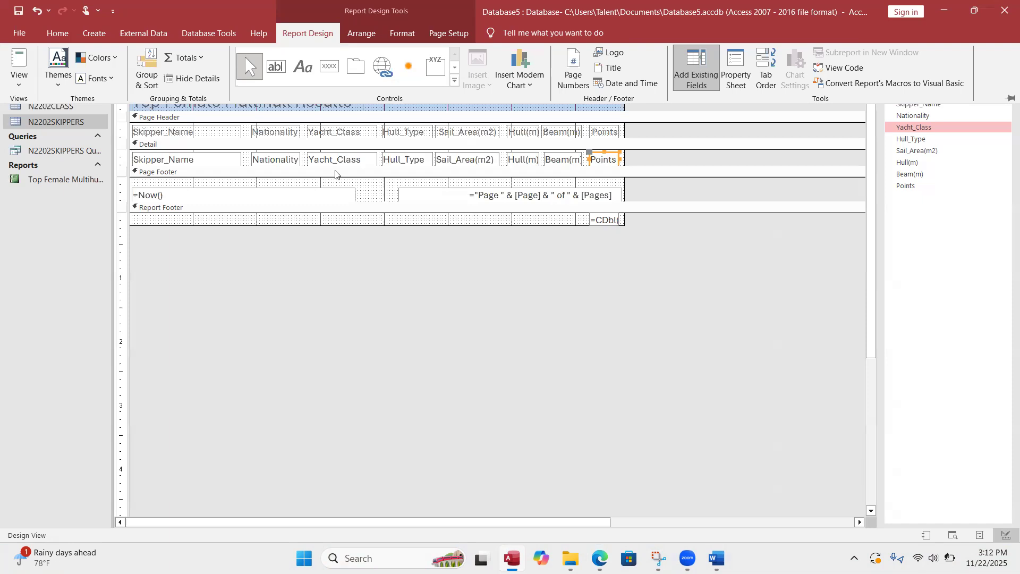
Draw a label about 2 inches wide in the report footer before the Points total and enter "Lowest points score" as its text.
{"action": "left_click", "coordinate": [297, 71]}
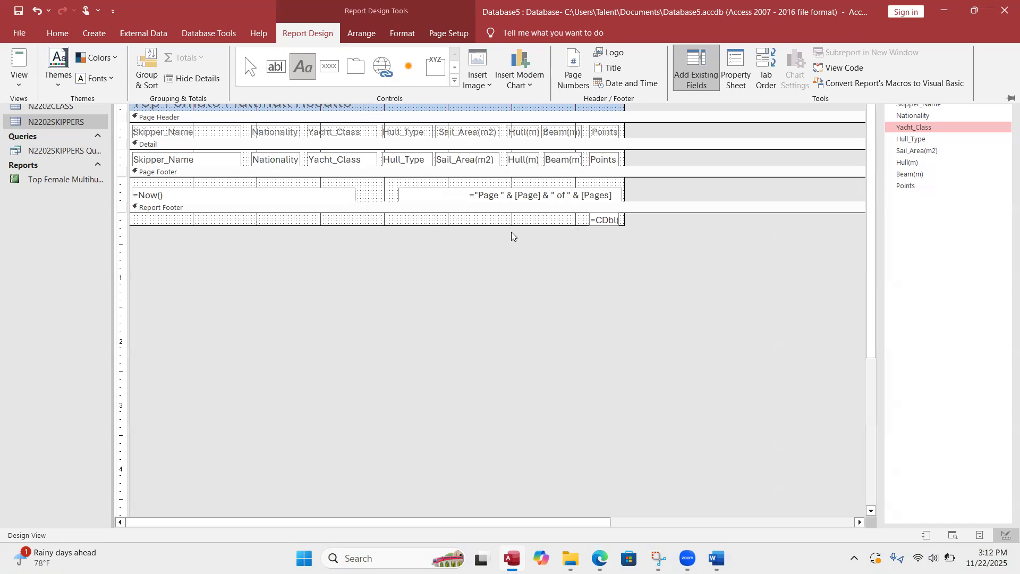
{"action": "left_click", "coordinate": [297, 74]}
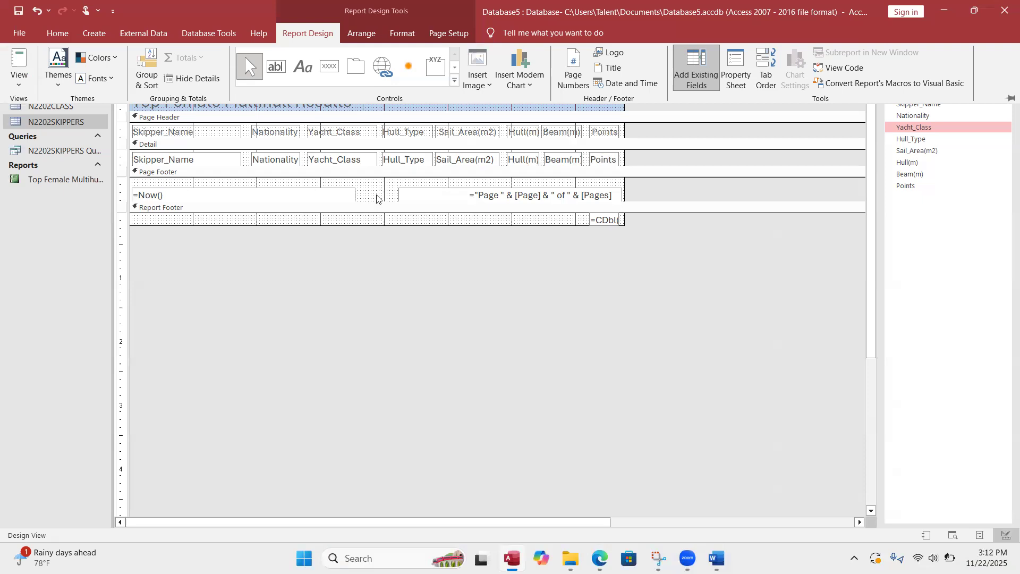
{"action": "left_click", "coordinate": [21, 15]}
{"action": "left_click", "coordinate": [301, 69]}
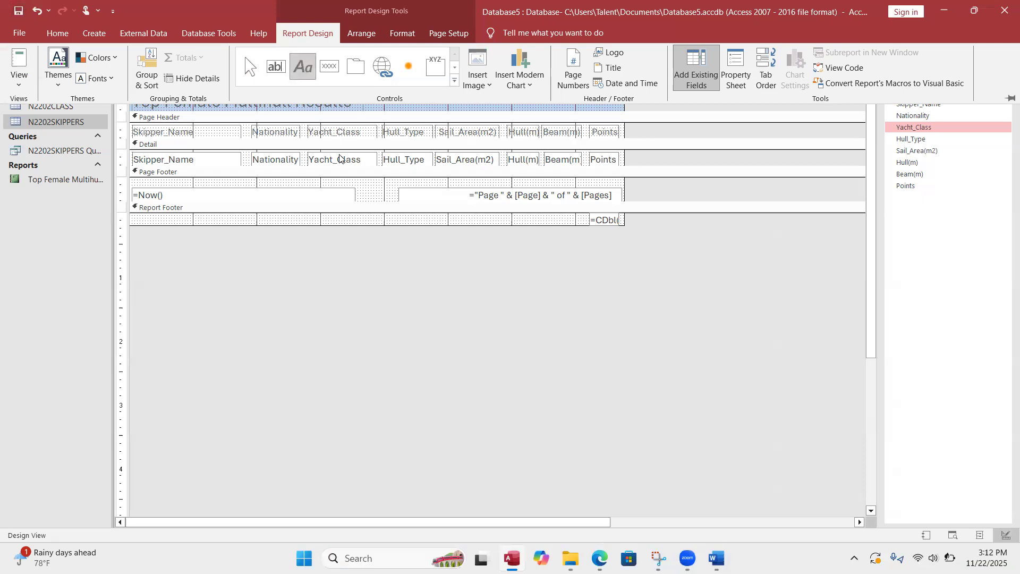
{"action": "left_click", "coordinate": [366, 189]}
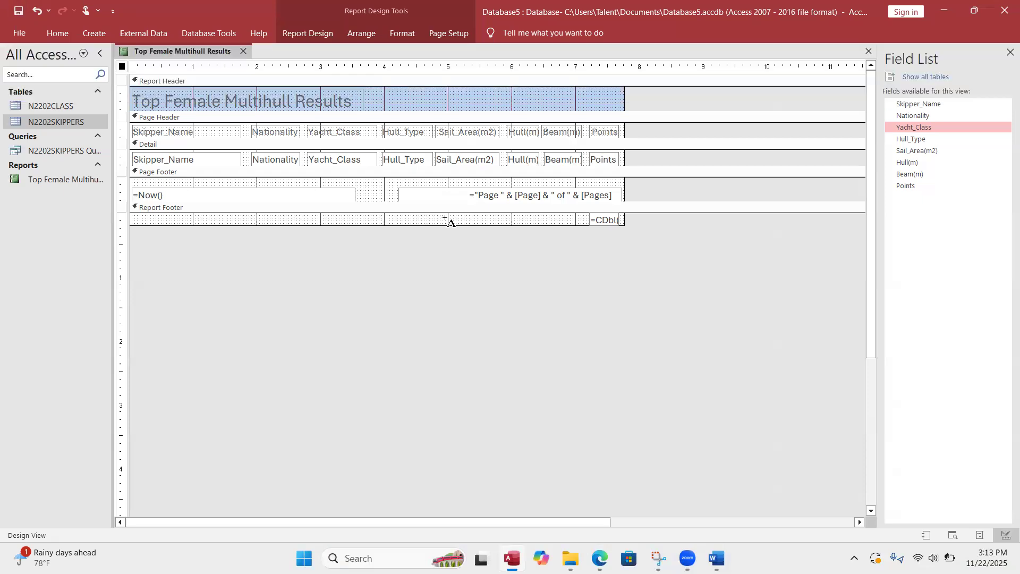
{"action": "left_click_drag", "start_coordinate": [444, 217], "coordinate": [580, 239]}
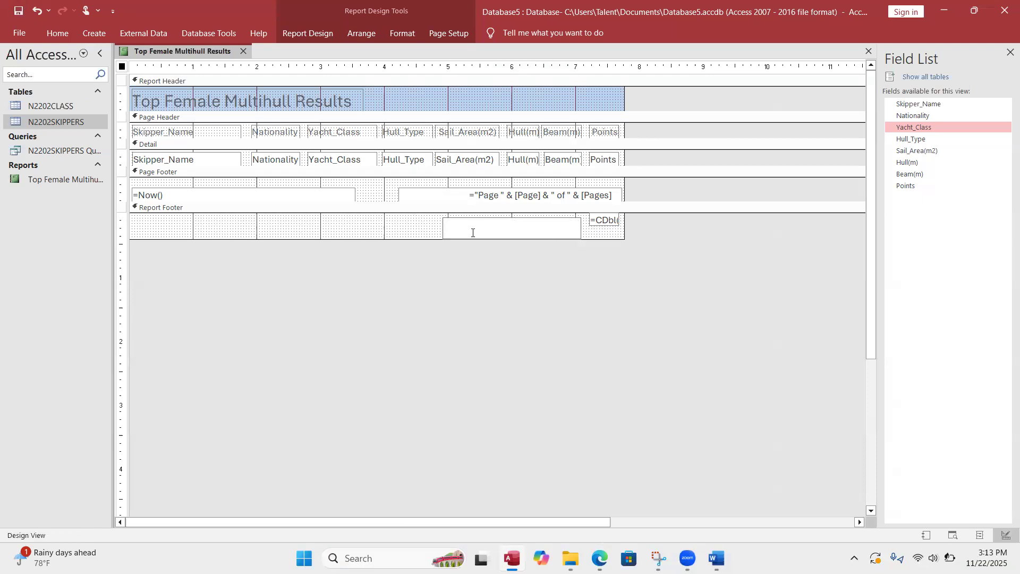
{"action": "type", "text": "Lowest points score"}
{"action": "left_click", "coordinate": [581, 230]}
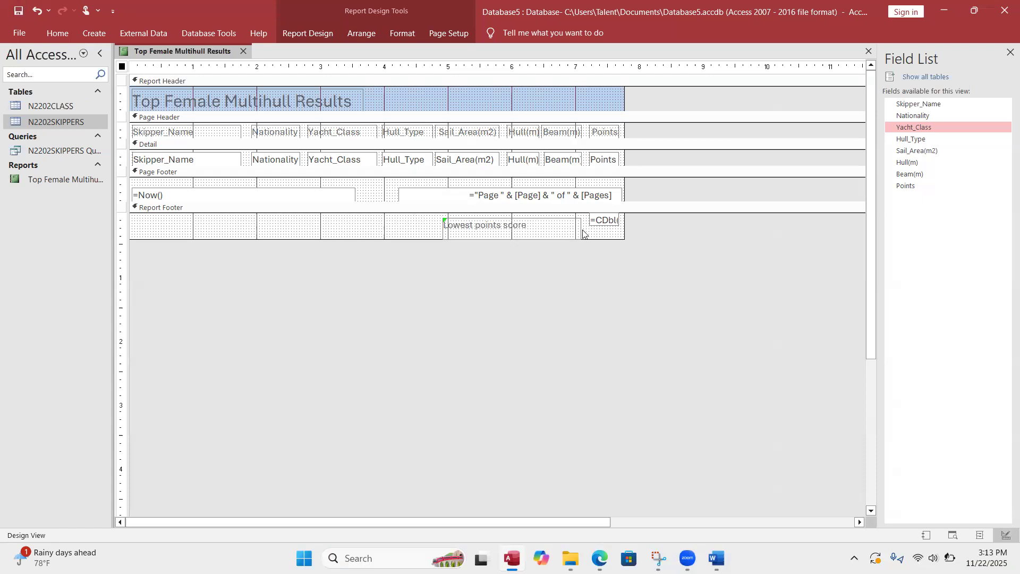
Narrow the "Lowest points score" label from its left edge to fit the text, and nudge it up to line up with the total.
{"action": "left_click", "coordinate": [579, 229]}
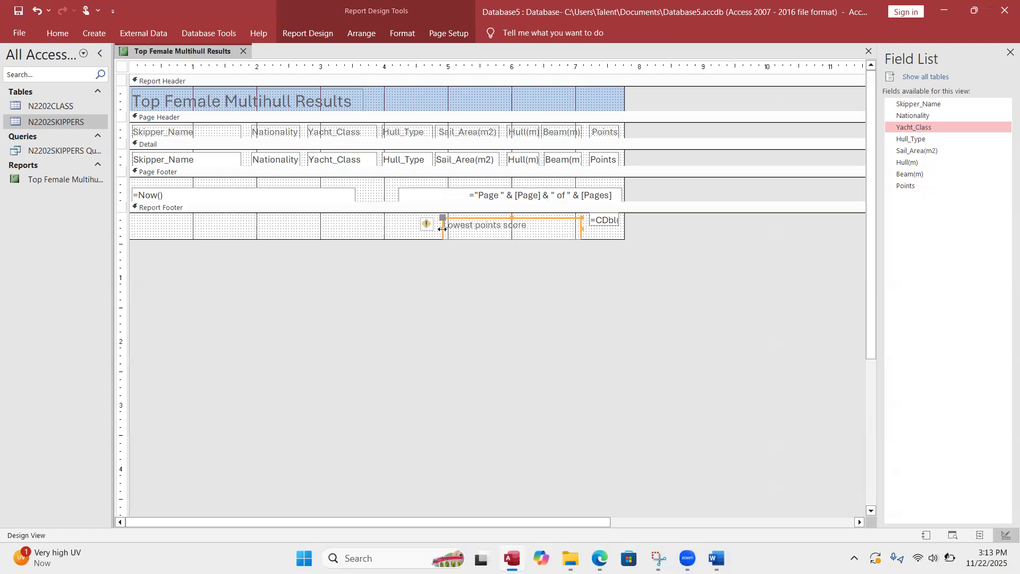
{"action": "left_click_drag", "start_coordinate": [442, 228], "coordinate": [496, 222]}
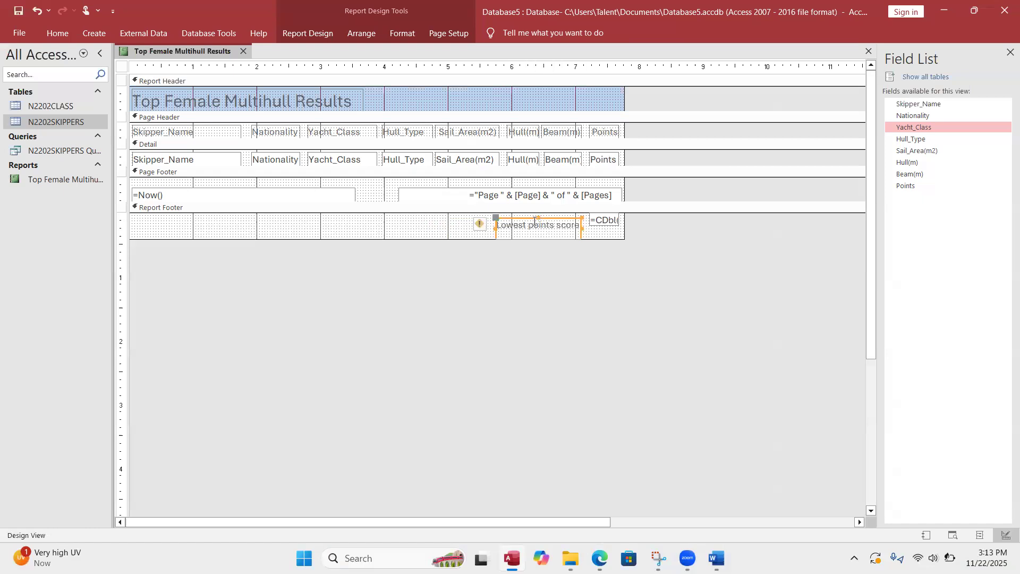
{"action": "left_click_drag", "start_coordinate": [497, 218], "coordinate": [496, 215]}
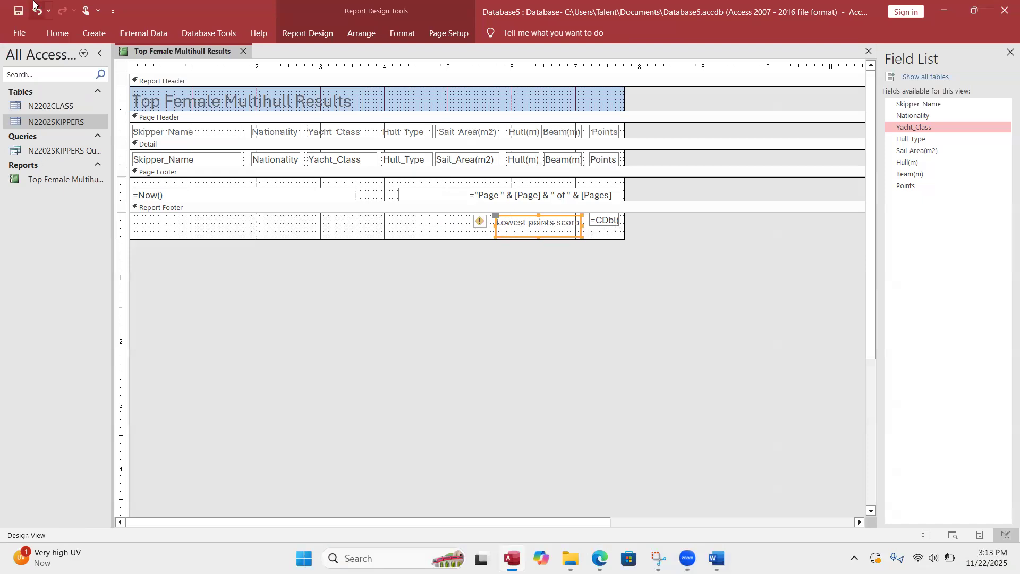
Show the report in Report View and check the labelled lowest Points value at its end.
{"action": "left_click", "coordinate": [55, 34]}
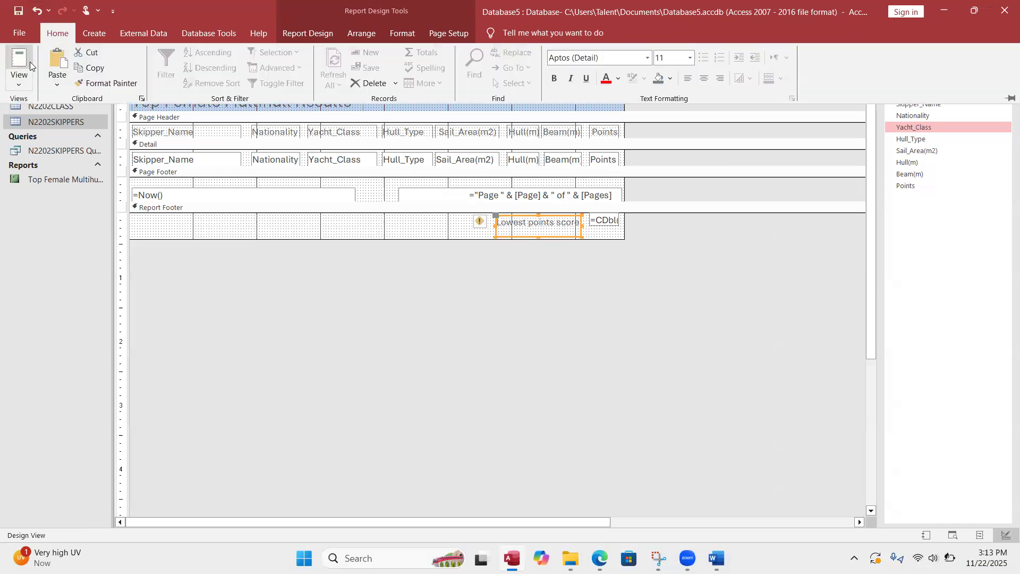
{"action": "left_click", "coordinate": [19, 61]}
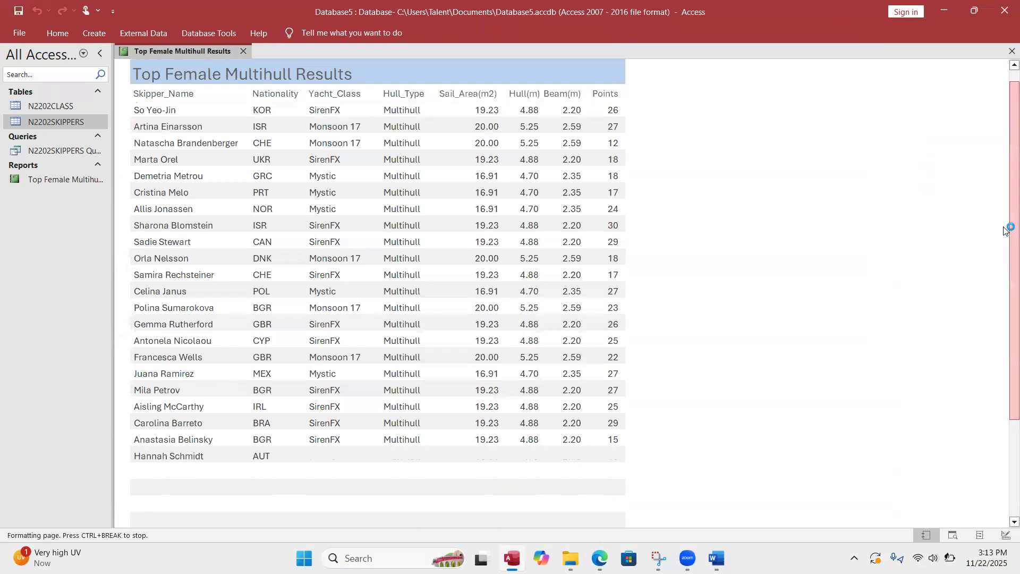
{"action": "left_click_drag", "start_coordinate": [1009, 227], "coordinate": [1009, 342]}
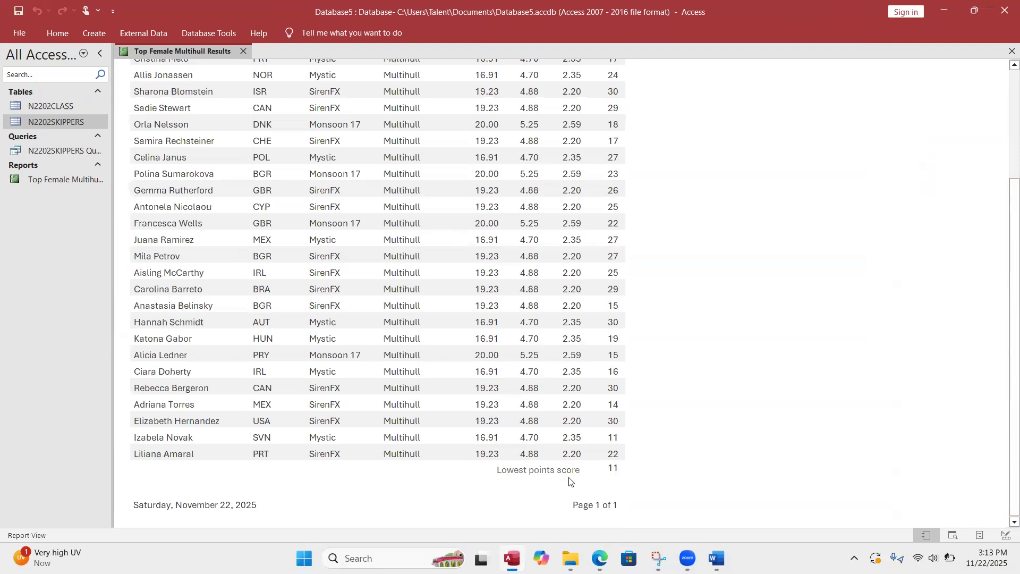
Check question 14's requirements in the exam paper in Edge, and return to the Access report in Design View.
{"action": "key", "text": "alt+Tab"}
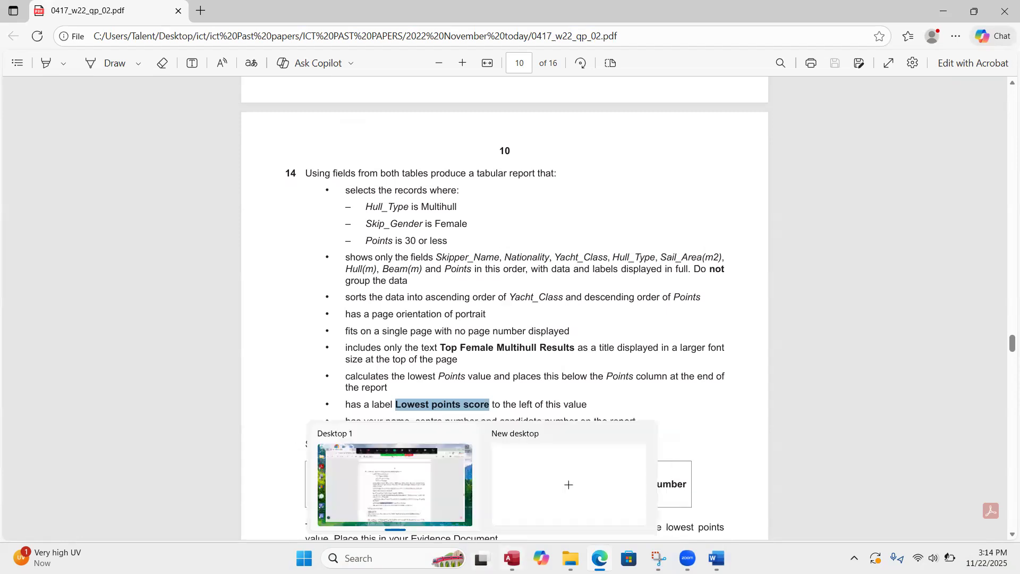
{"action": "left_click", "coordinate": [511, 558]}
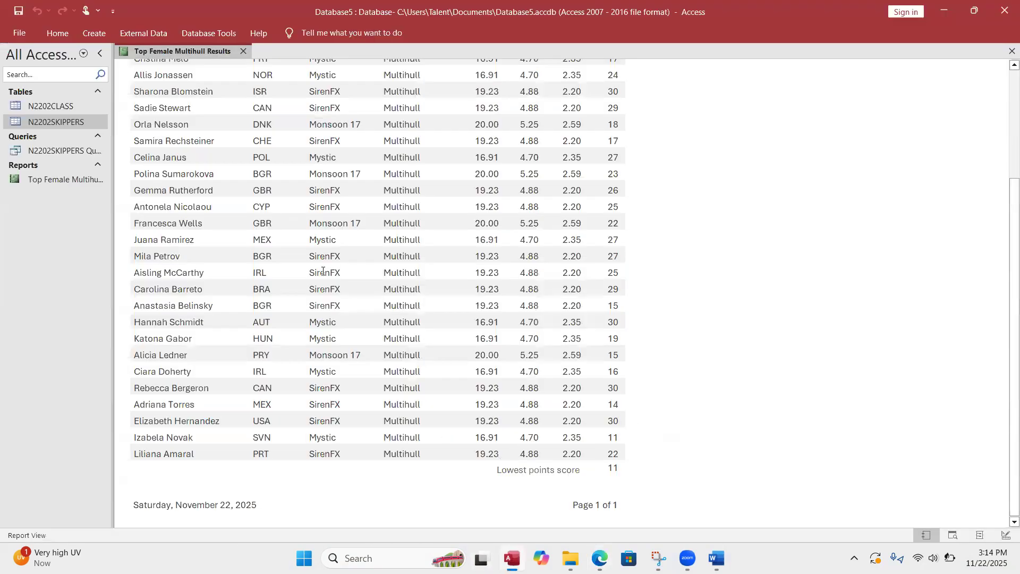
{"action": "left_click", "coordinate": [52, 33]}
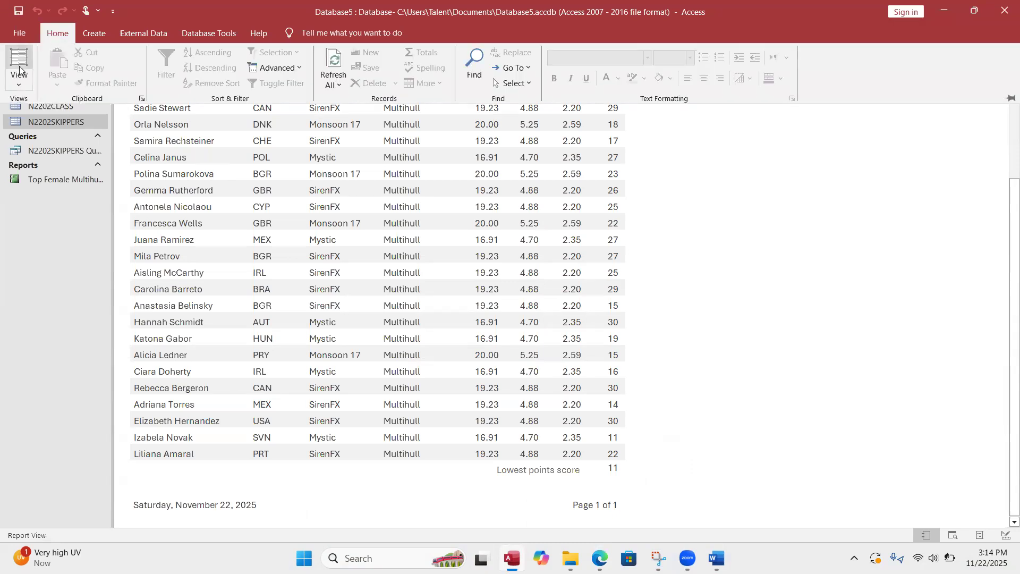
{"action": "left_click", "coordinate": [19, 63]}
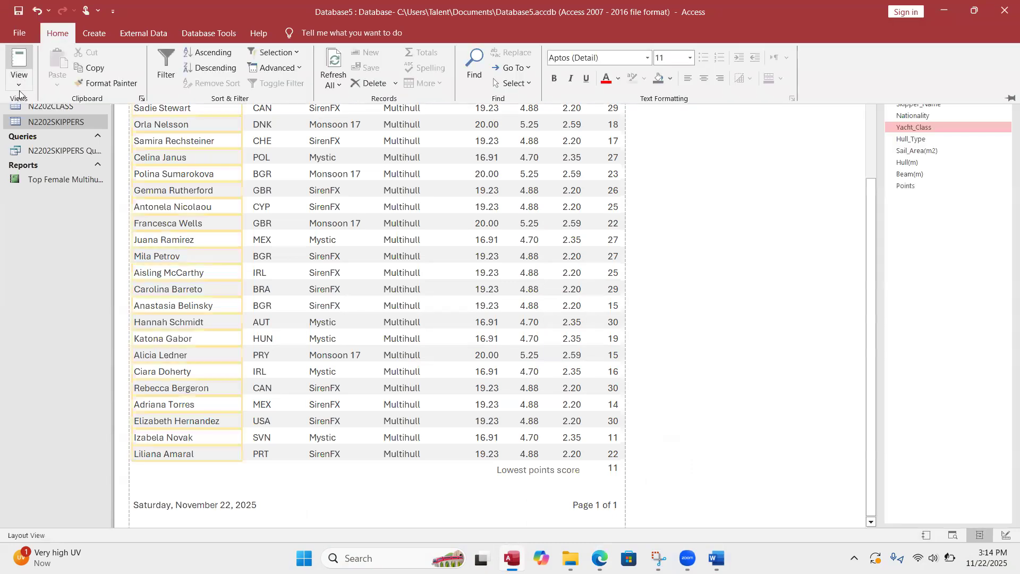
{"action": "left_click", "coordinate": [19, 84]}
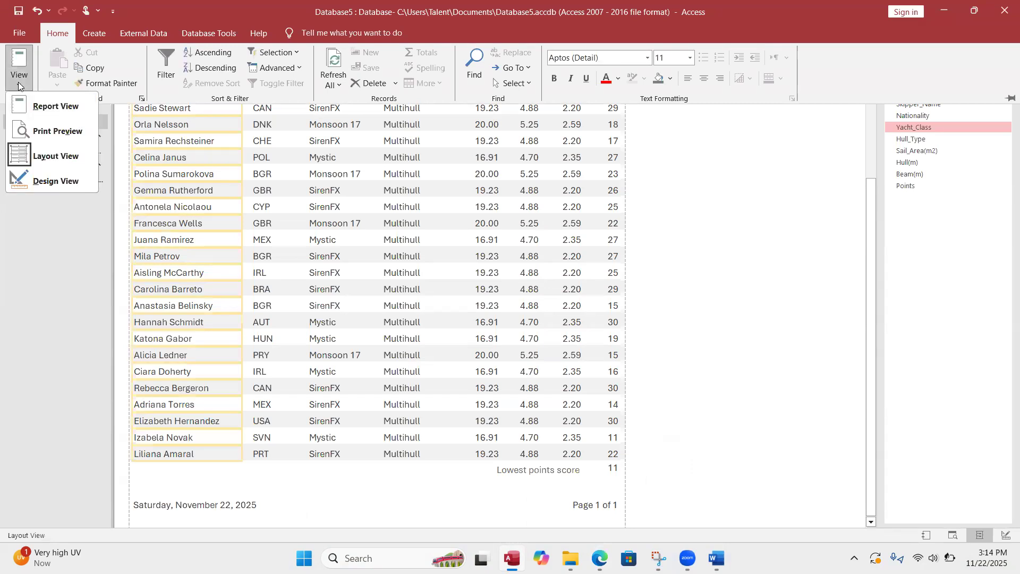
{"action": "left_click", "coordinate": [31, 183]}
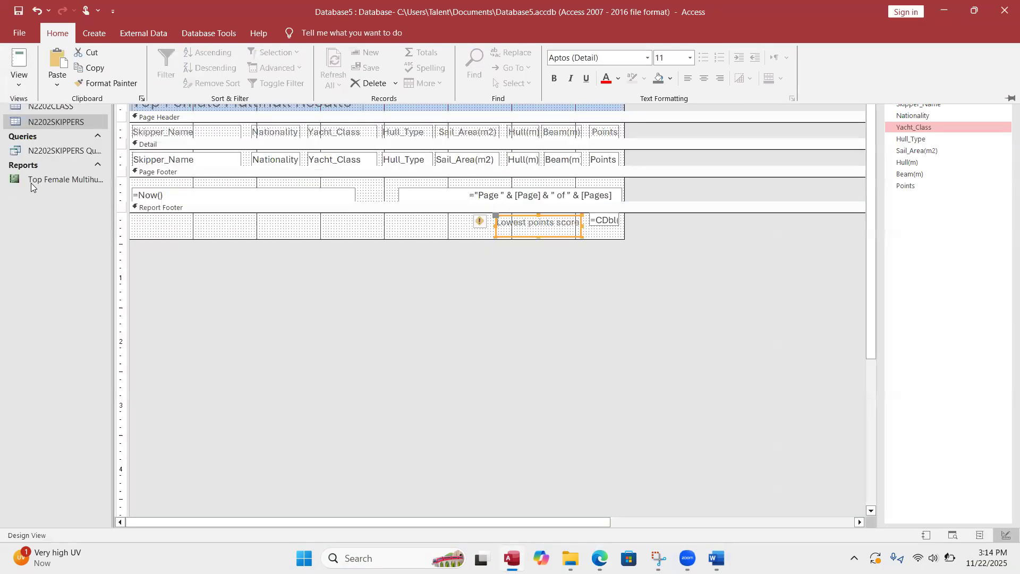
Clear the =Now() expression from the date text box in the page footer.
{"action": "left_click", "coordinate": [329, 189]}
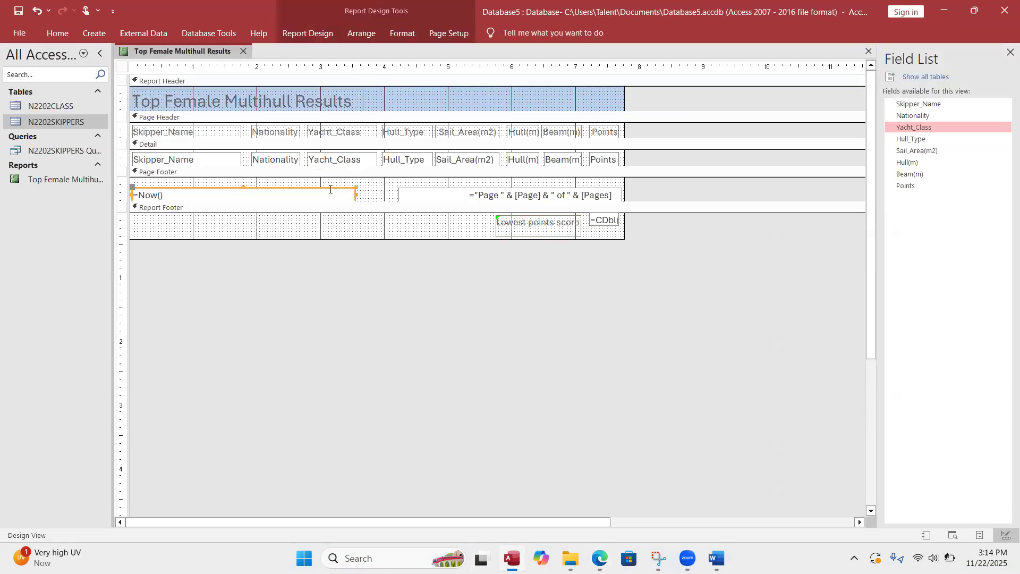
{"action": "left_click", "coordinate": [205, 189]}
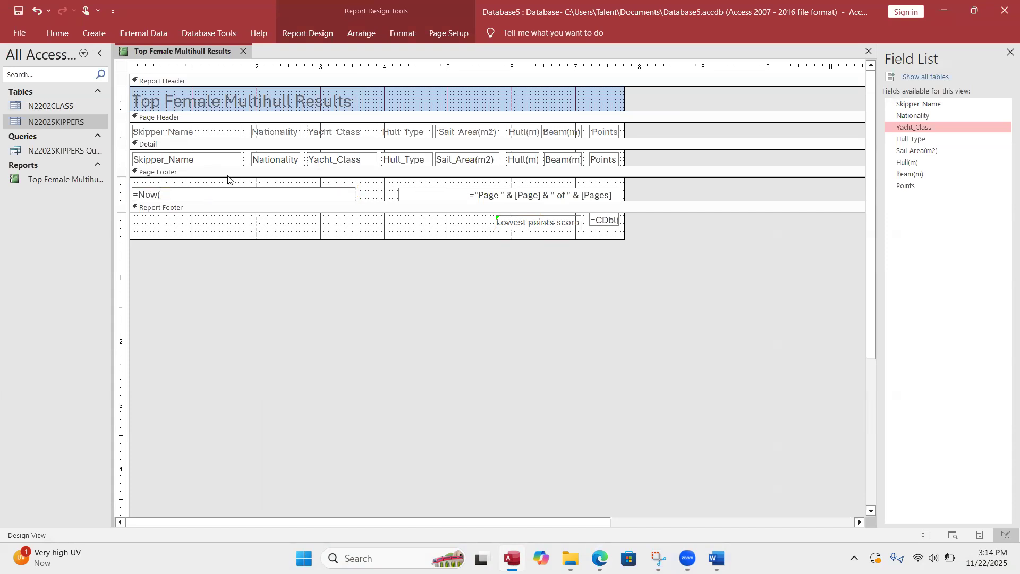
{"action": "left_click", "coordinate": [305, 186]}
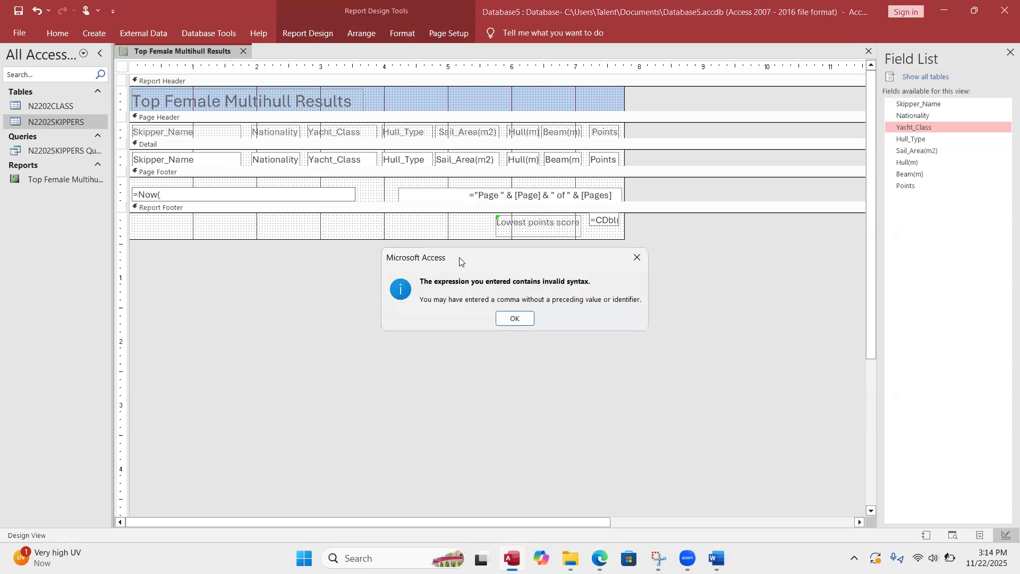
{"action": "left_click", "coordinate": [514, 317]}
{"action": "key", "text": "BackSpace"}
{"action": "key", "text": "BackSpace"}
{"action": "key", "text": "BackSpace"}
{"action": "key", "text": "BackSpace"}
{"action": "key", "text": "BackSpace"}
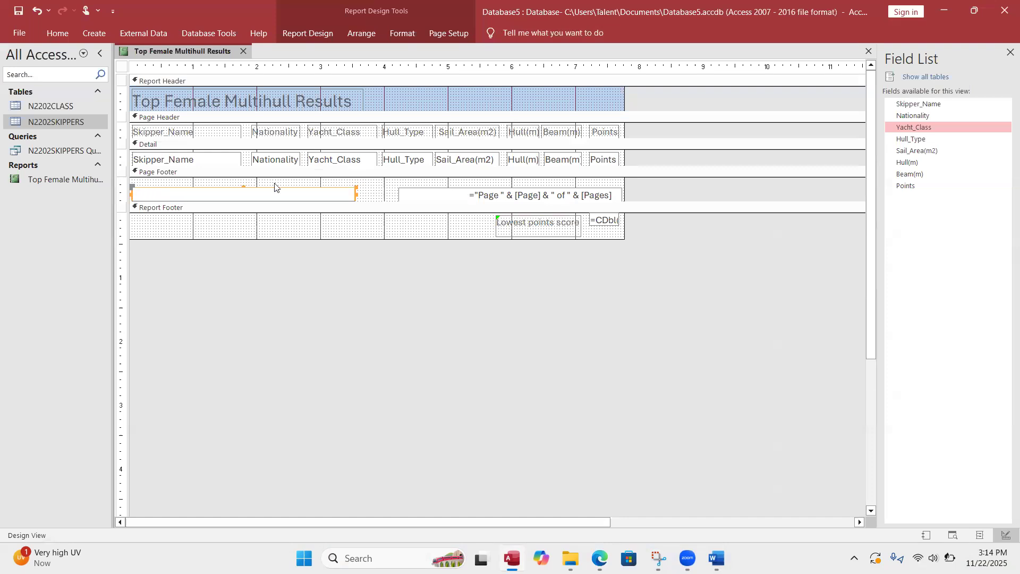
Show the Property Sheet for the emptied date text box and delete that box from the page footer.
{"action": "left_click", "coordinate": [355, 189]}
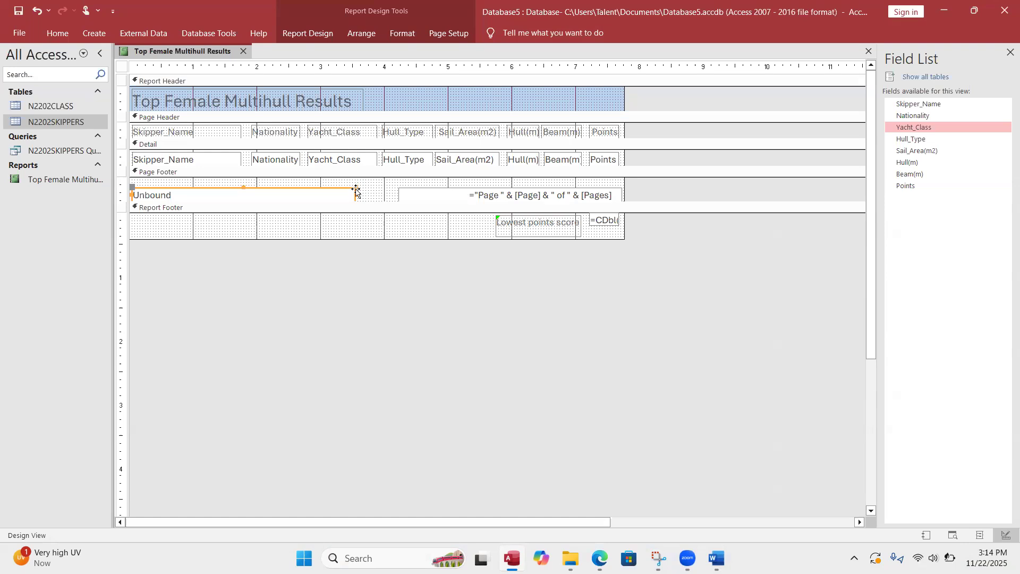
{"action": "left_click", "coordinate": [355, 189]}
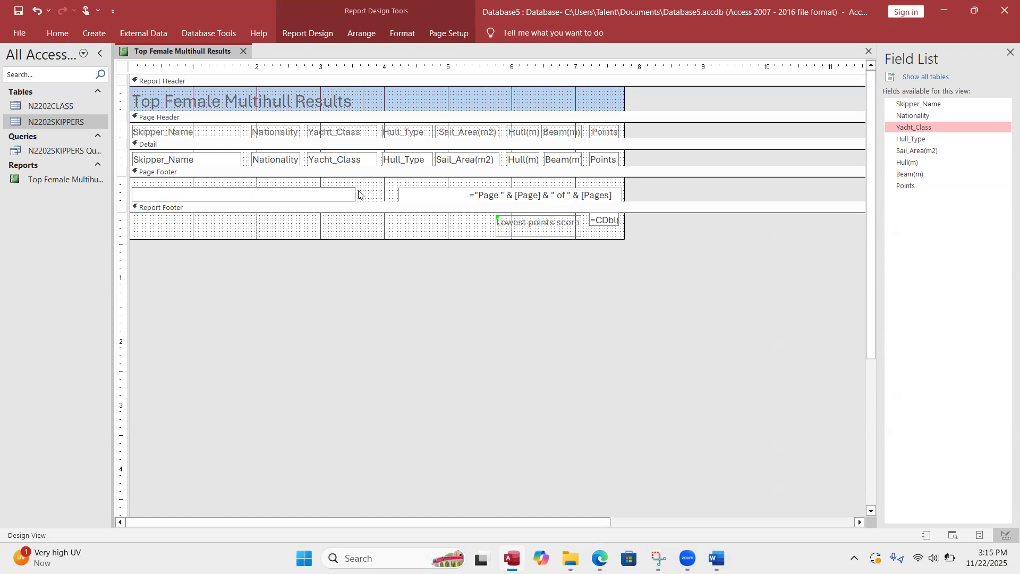
{"action": "left_click", "coordinate": [358, 194]}
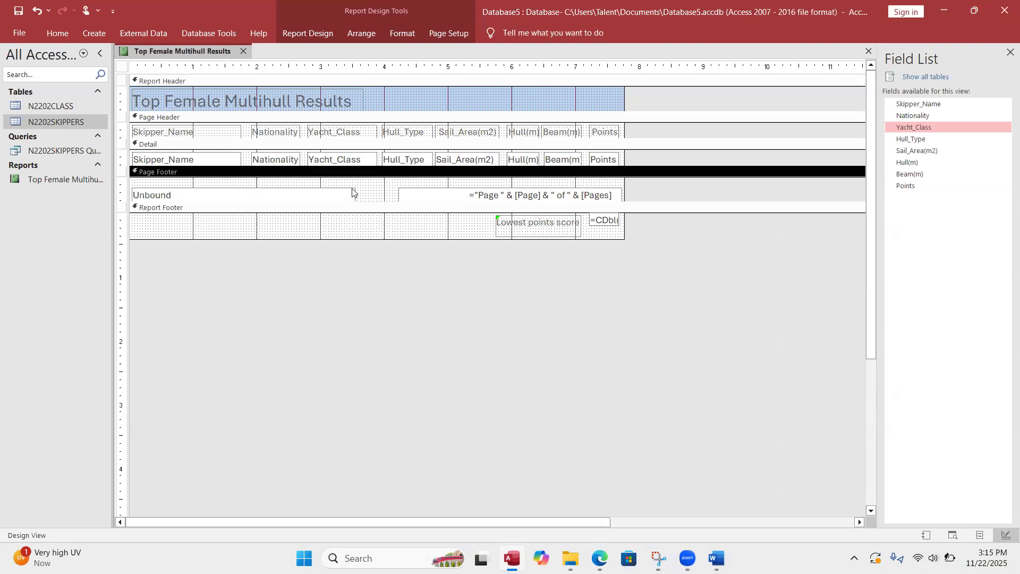
{"action": "left_click", "coordinate": [353, 188]}
{"action": "key", "text": "F4"}
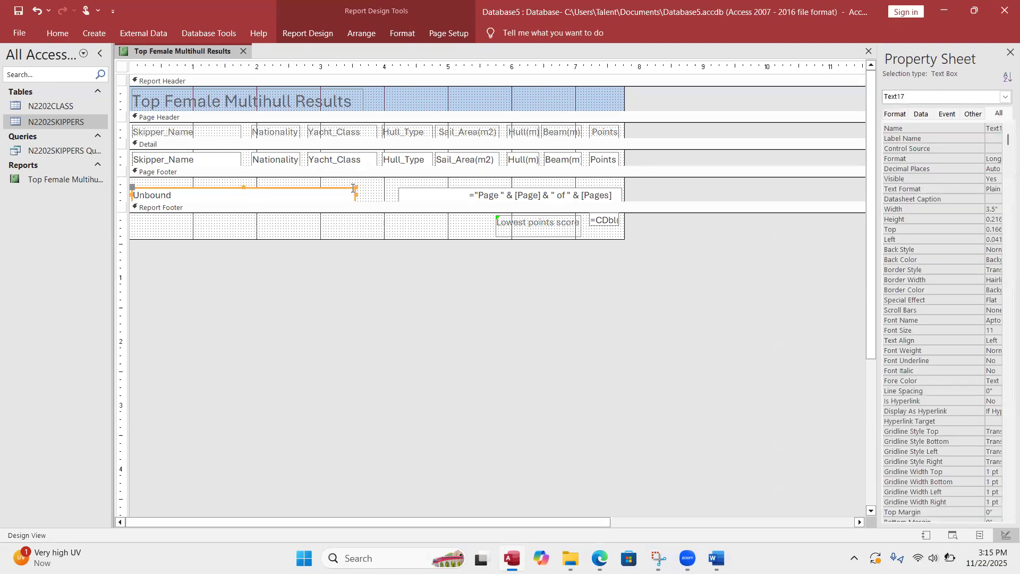
{"action": "key", "text": "Delete"}
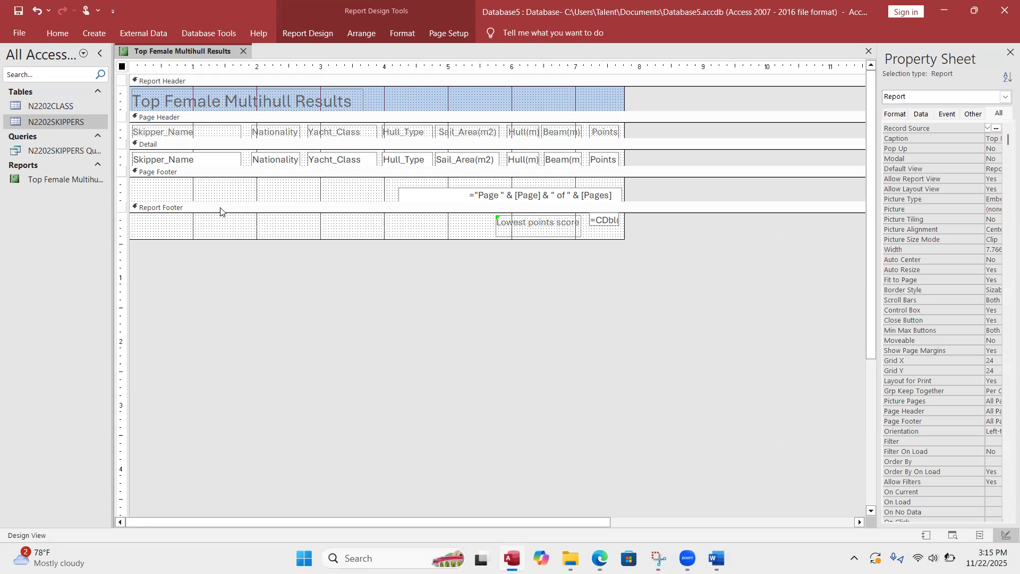
{"action": "left_click", "coordinate": [328, 284]}
Restore the Access window from full screen and widen it until the full report width shows beside the Property Sheet.
{"action": "left_click", "coordinate": [674, 101]}
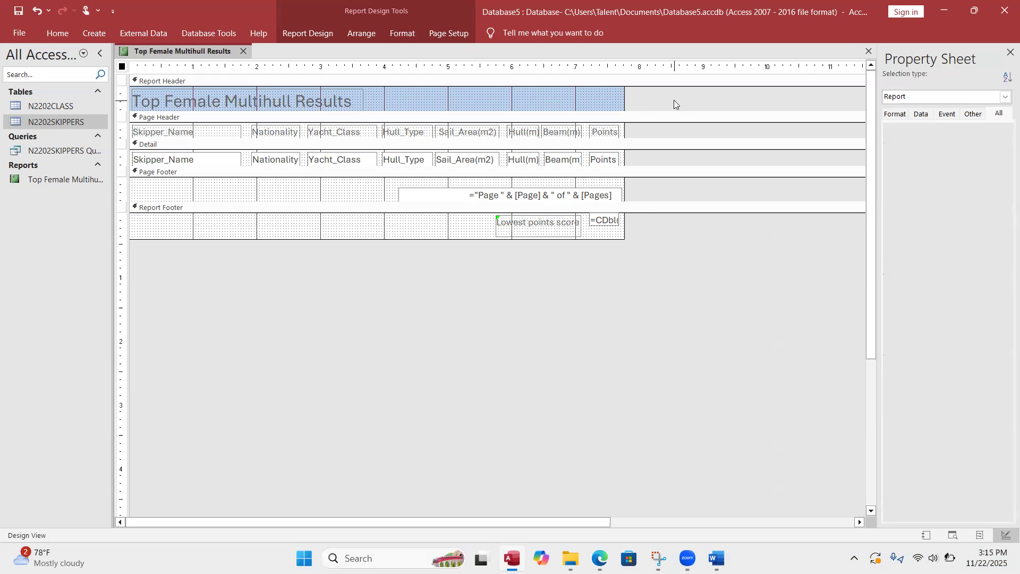
{"action": "double_click", "coordinate": [184, 1]}
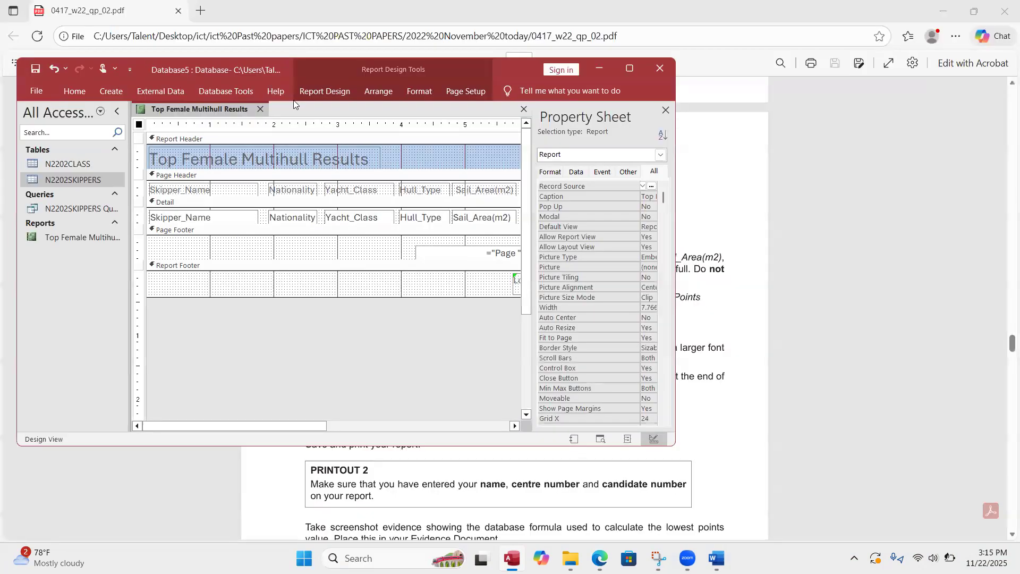
{"action": "left_click", "coordinate": [329, 94]}
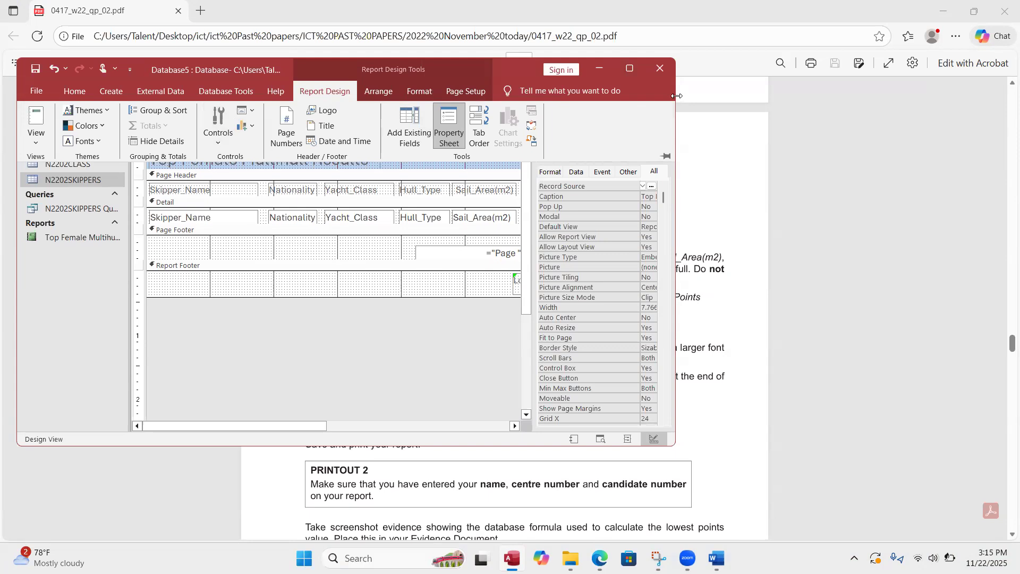
{"action": "left_click_drag", "start_coordinate": [676, 96], "coordinate": [930, 96]}
Add a label about 3.17 by 0.25 inches to the page footer containing the candidate's name, centre number and candidate number.
{"action": "left_click", "coordinate": [320, 94]}
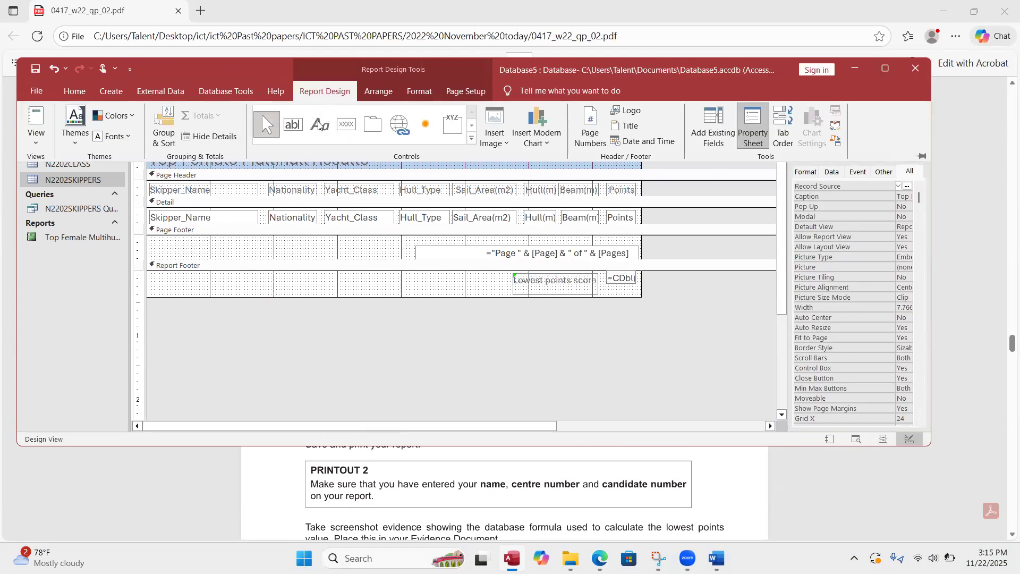
{"action": "left_click", "coordinate": [319, 124]}
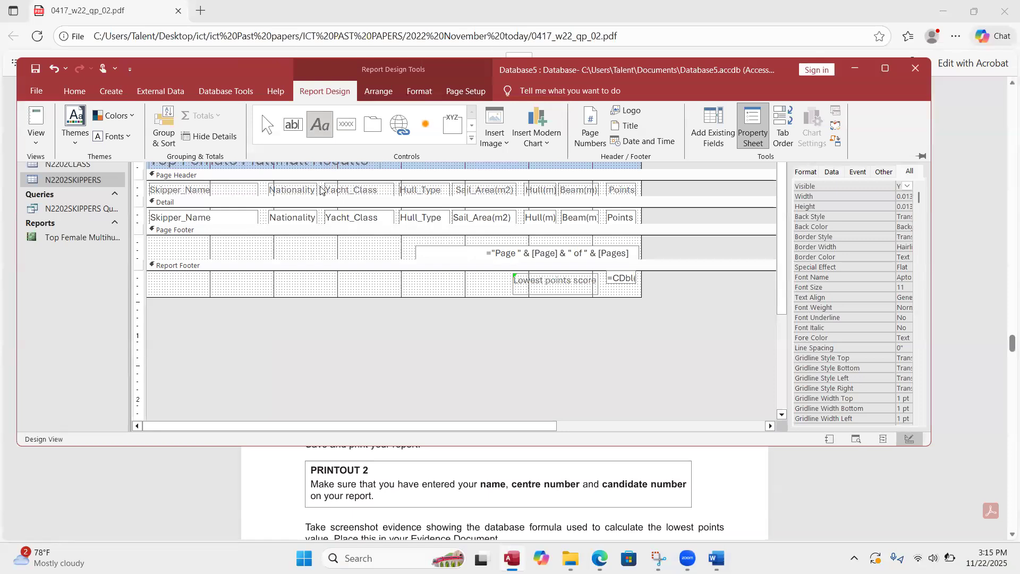
{"action": "left_click", "coordinate": [201, 253]}
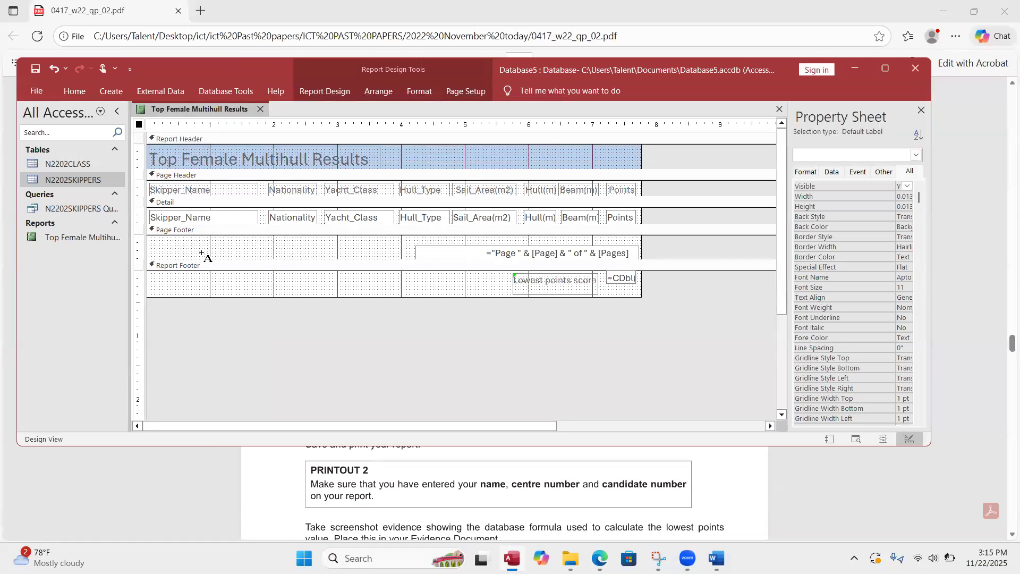
{"action": "left_click_drag", "start_coordinate": [339, 235], "coordinate": [369, 256]}
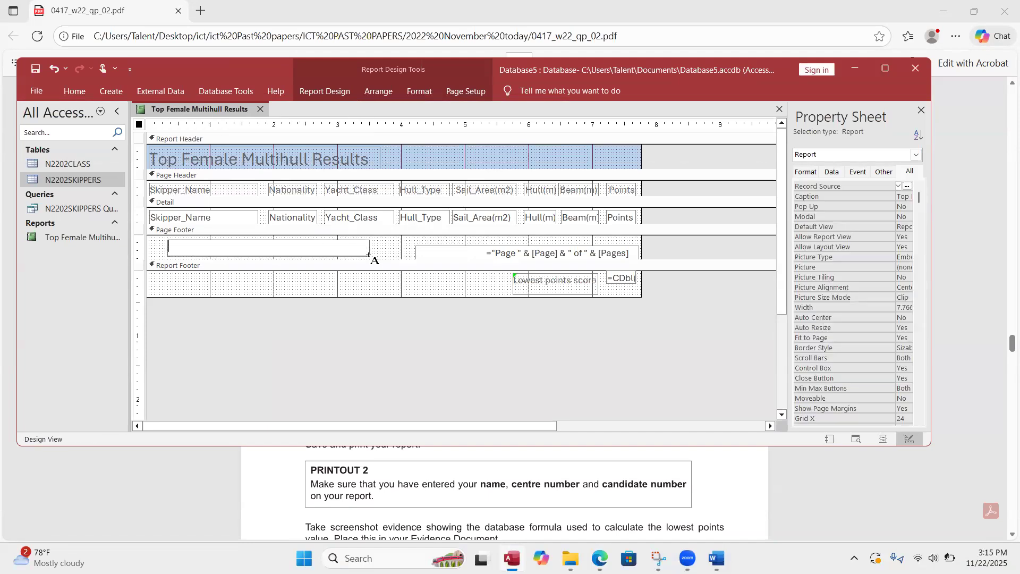
{"action": "type", "text": "Ta"}
{"action": "key", "text": "BackSpace"}
{"action": "key", "text": "BackSpace"}
{"action": "key", "text": "Caps_Lock"}
{"action": "type", "text": "T"}
{"action": "key", "text": "Caps_Lock"}
{"action": "type", "text": "asima"}
{"action": "type", "text": "zv"}
{"action": "type", "text": "000"}
{"action": "type", "text": " 0000"}
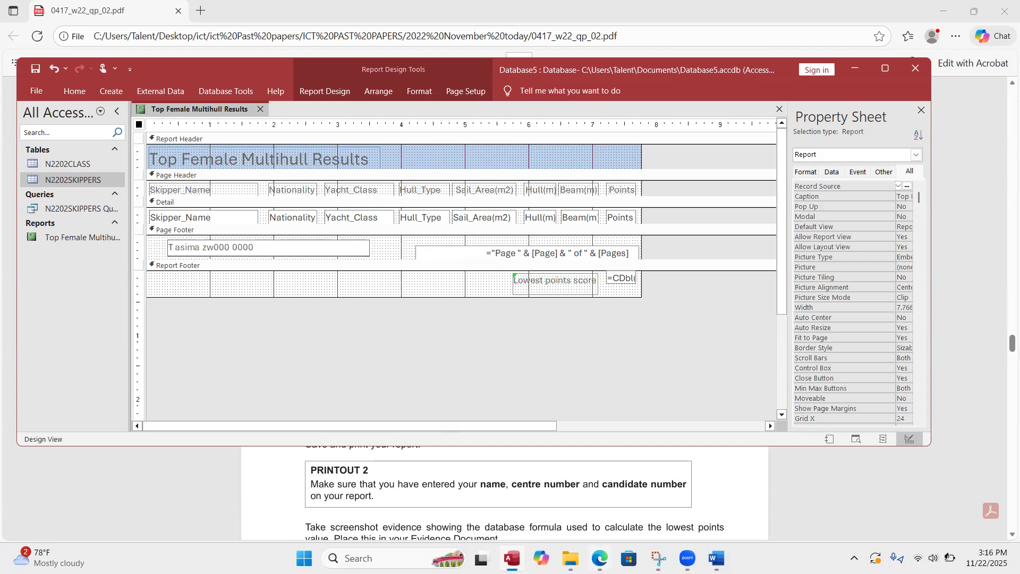
Check the Printout 2 and Evidence 6 requirements in the exam paper in Edge, and return to the Access report.
{"action": "left_click", "coordinate": [599, 558]}
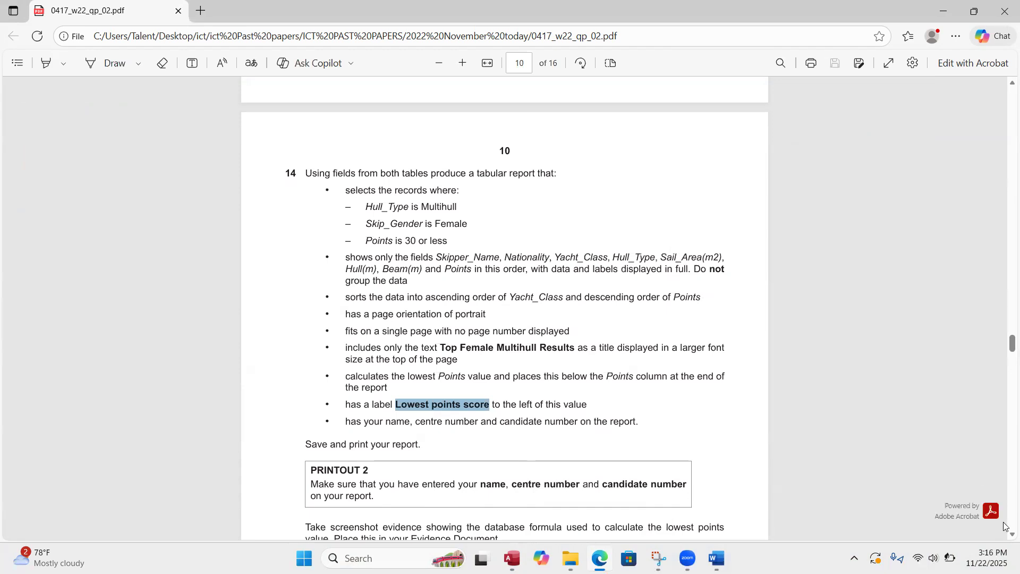
{"action": "scroll", "coordinate": [1002, 533], "scroll_direction": "down", "scroll_amount": 1}
{"action": "scroll", "coordinate": [1004, 535], "scroll_direction": "down", "scroll_amount": 1}
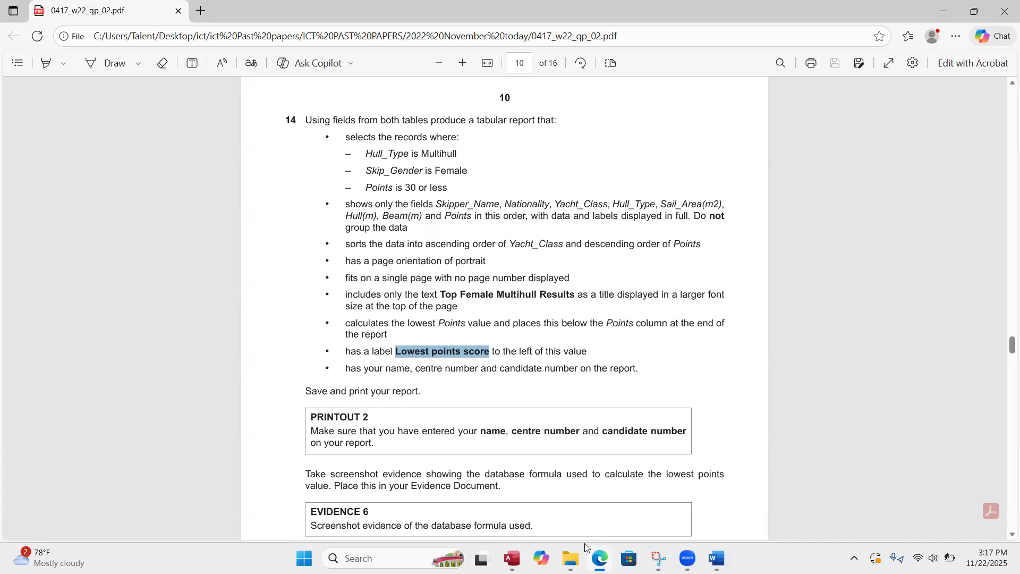
{"action": "mouse_move", "coordinate": [511, 557]}
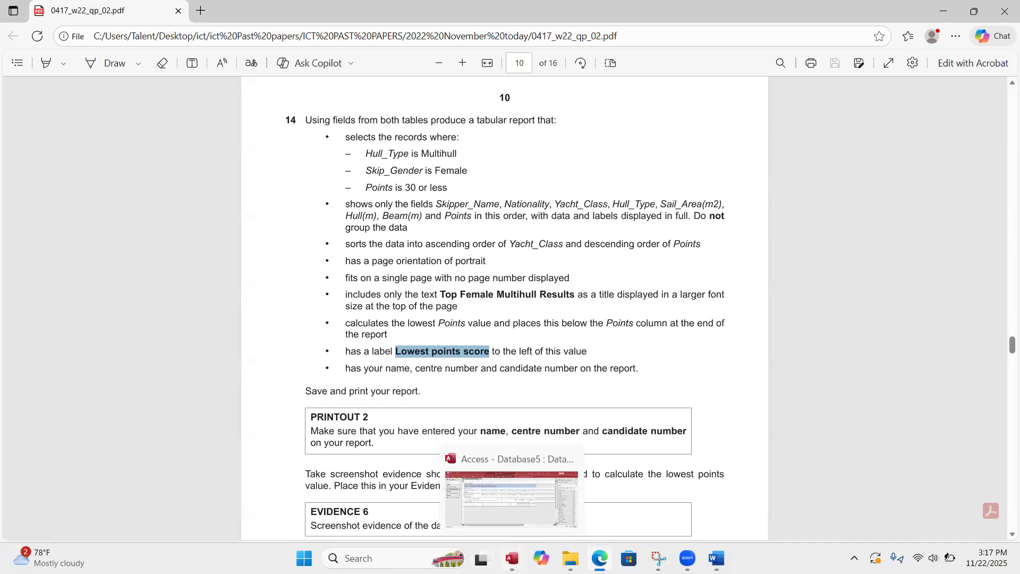
{"action": "left_click", "coordinate": [491, 511]}
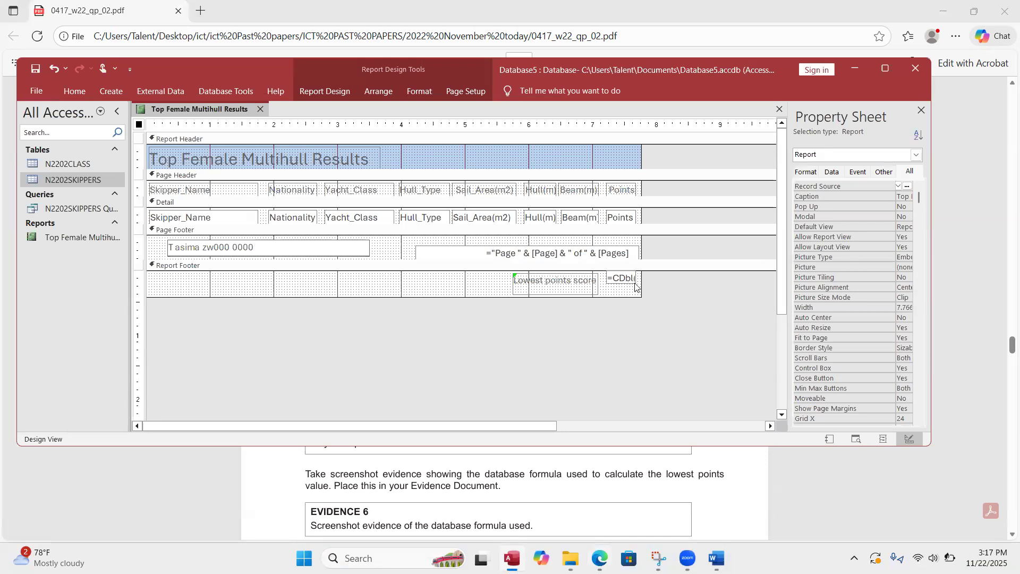
Widen the report to about 8.75 inches and enlarge the lowest Points text box to about 1.45 by 0.29 inches to show its full formula.
{"action": "left_click_drag", "start_coordinate": [651, 287], "coordinate": [702, 299]}
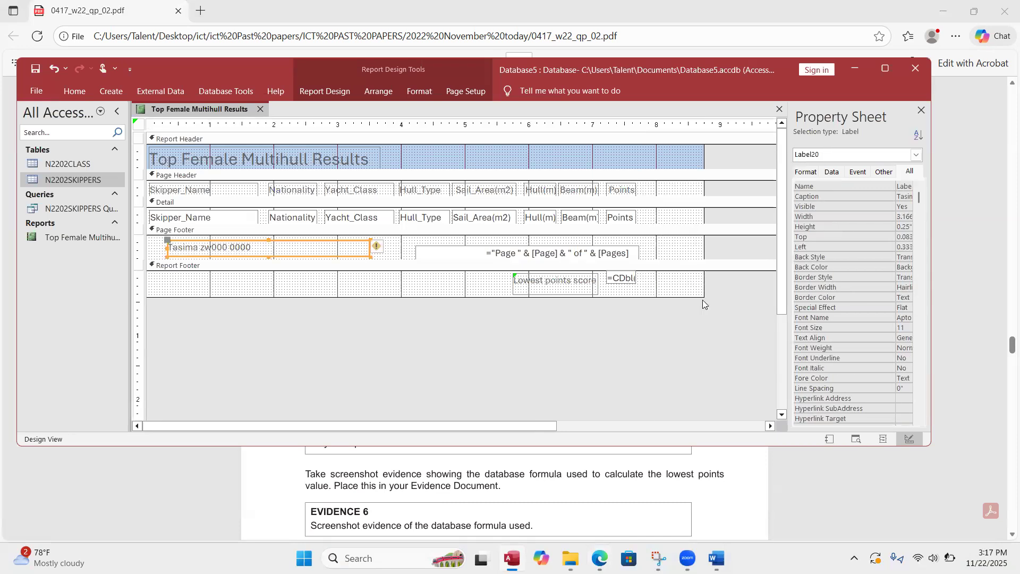
{"action": "left_click", "coordinate": [631, 282]}
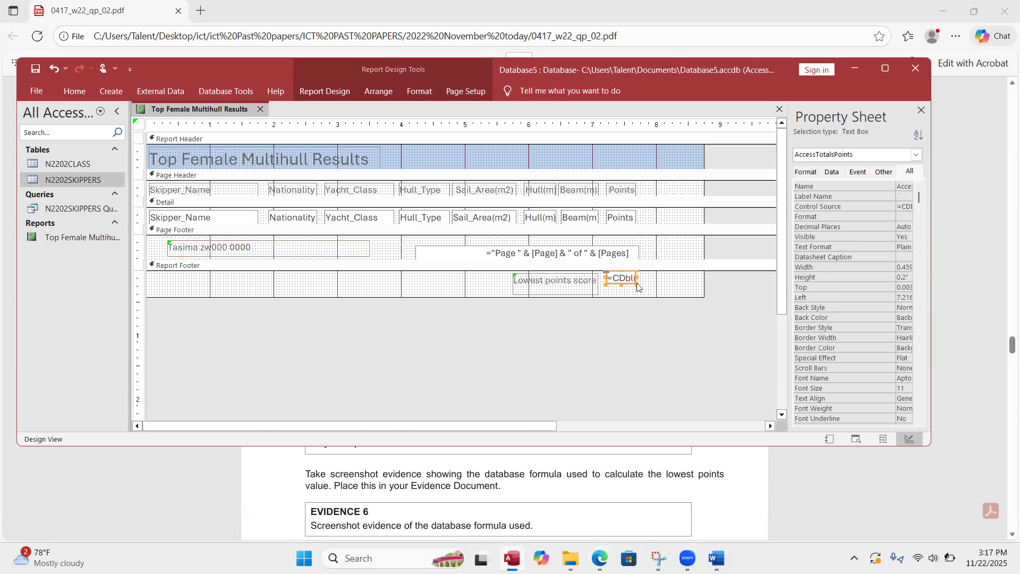
{"action": "left_click", "coordinate": [635, 288]}
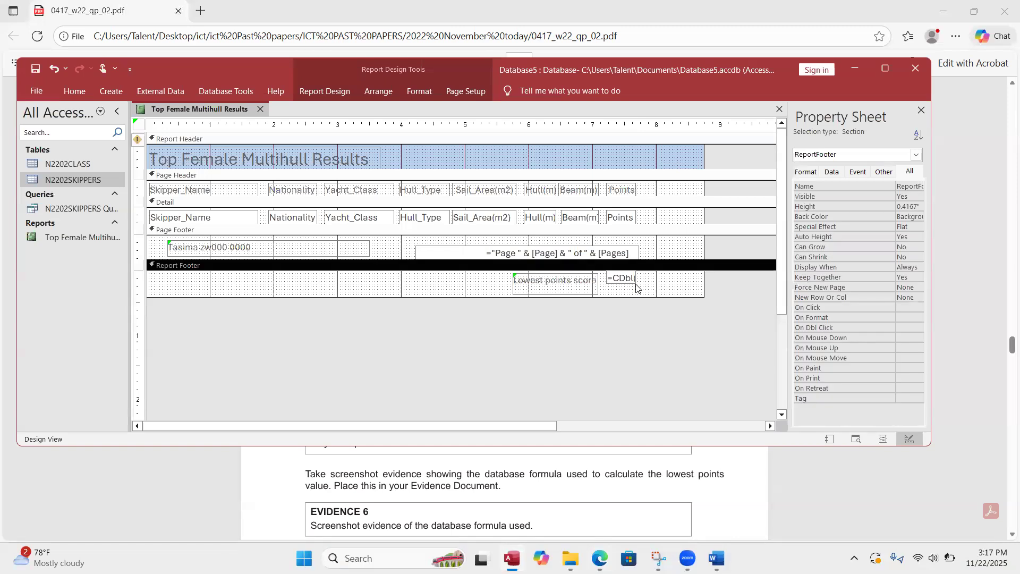
{"action": "left_click", "coordinate": [631, 284]}
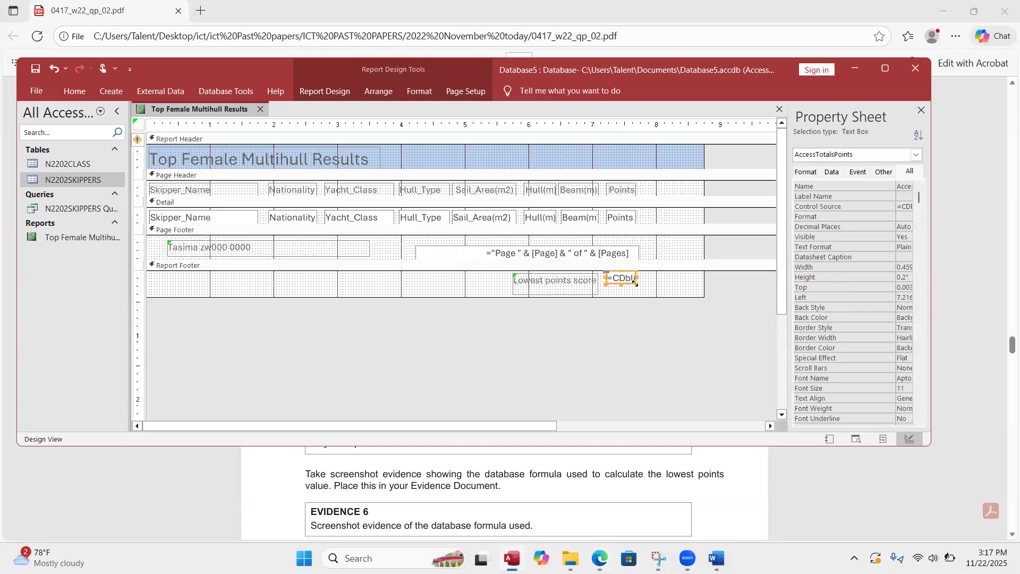
{"action": "left_click_drag", "start_coordinate": [638, 288], "coordinate": [697, 287]}
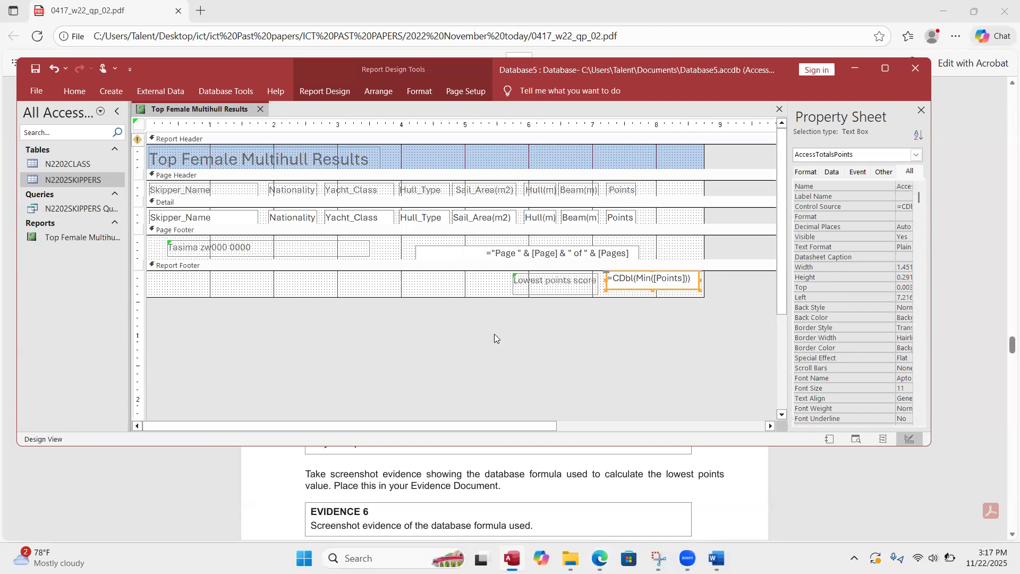
Capture a screenshot of the "Lowest points score" label and its formula with Snipping Tool, and close the snip window.
{"action": "left_click", "coordinate": [659, 556]}
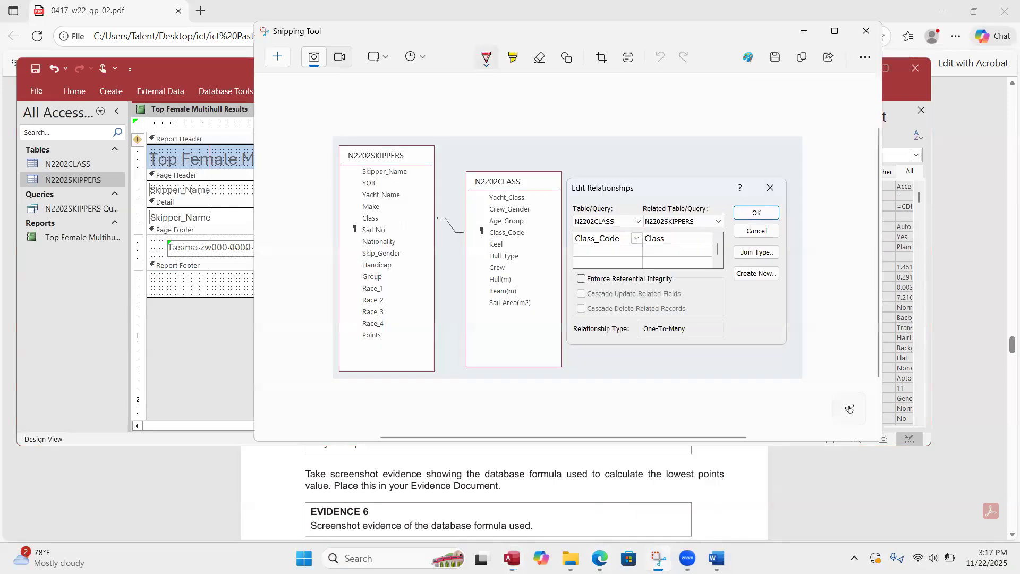
{"action": "left_click", "coordinate": [223, 100]}
{"action": "key", "text": "super+shift+s"}
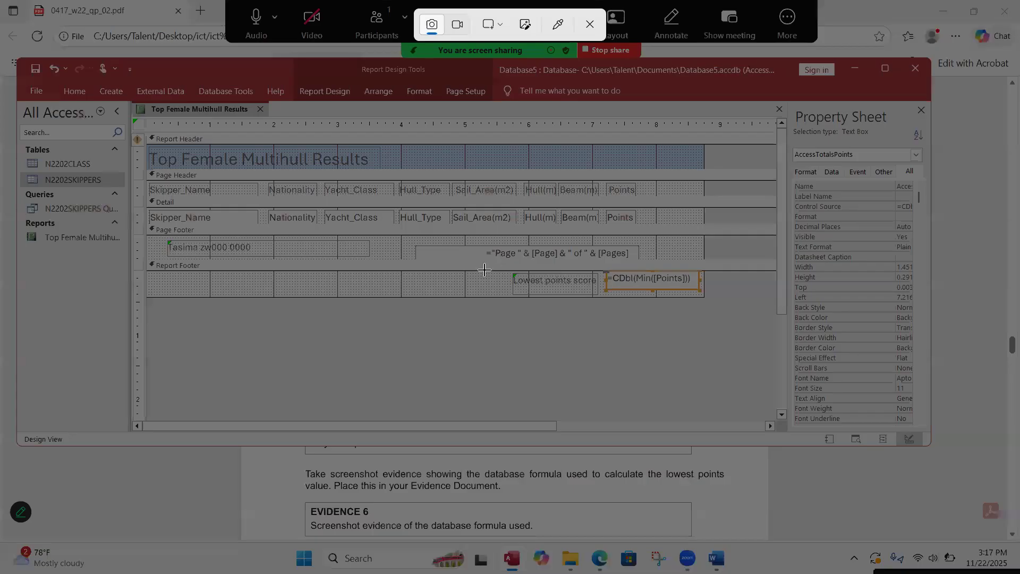
{"action": "left_click_drag", "start_coordinate": [497, 264], "coordinate": [714, 296]}
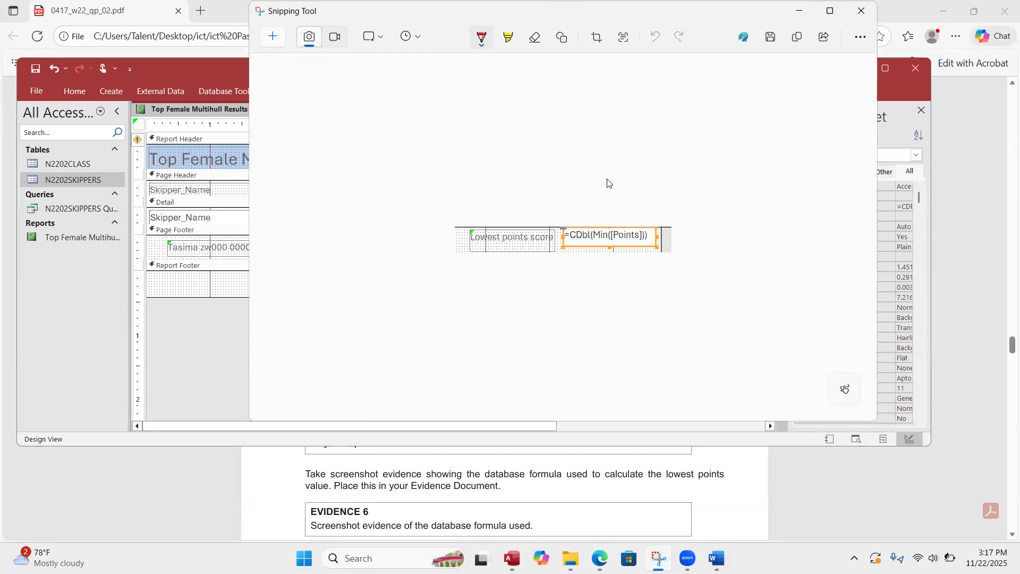
{"action": "left_click", "coordinate": [868, 10]}
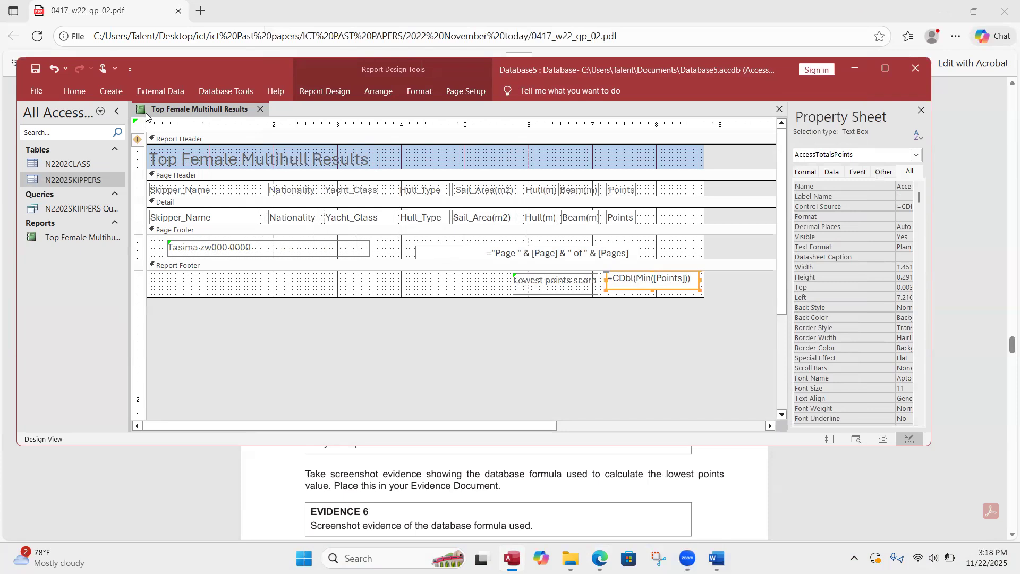
Show the Top Female Multihull Results report in Layout View.
{"action": "left_click", "coordinate": [301, 91]}
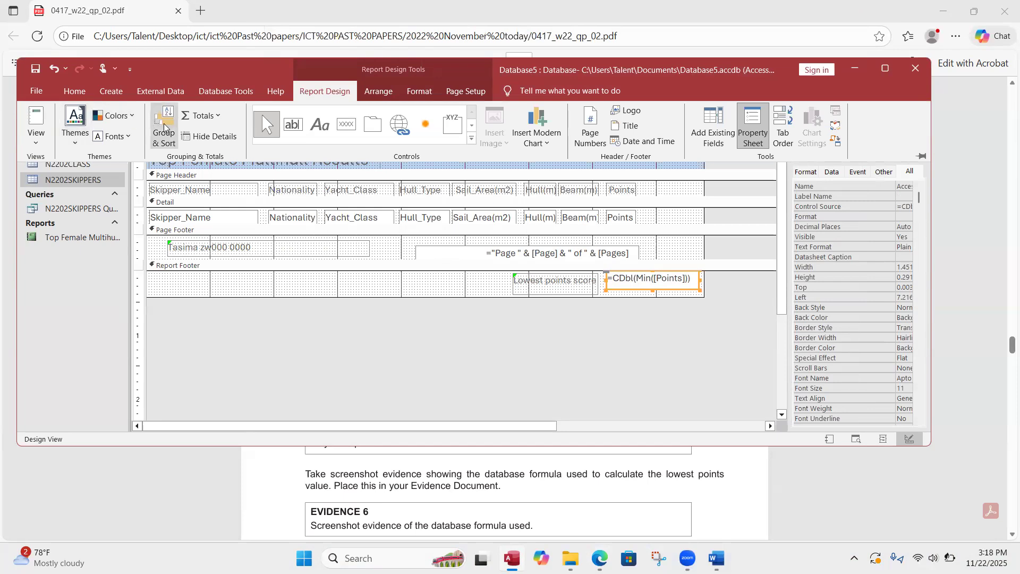
{"action": "left_click", "coordinate": [248, 287]}
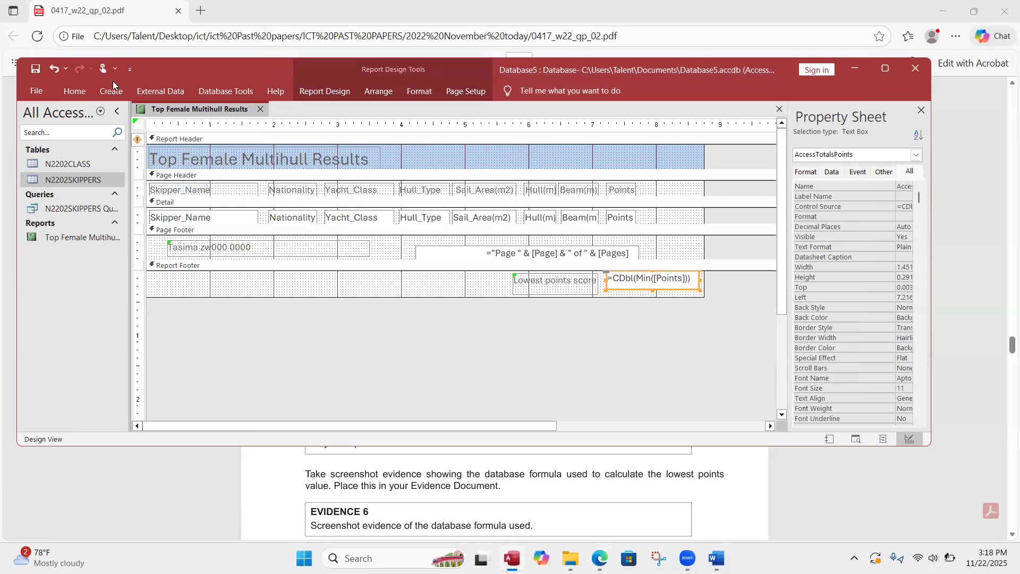
{"action": "left_click", "coordinate": [76, 92]}
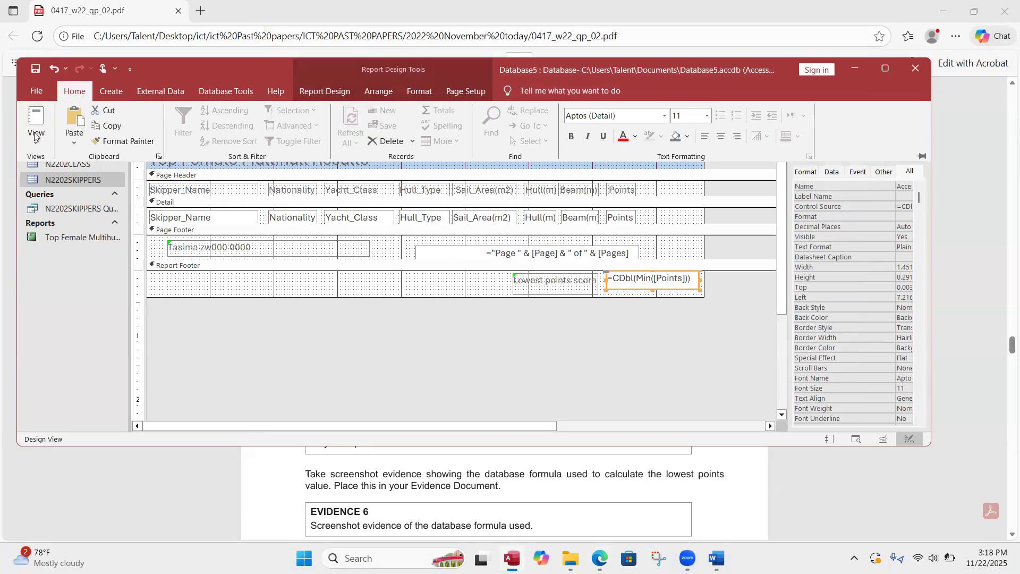
{"action": "left_click", "coordinate": [35, 150]}
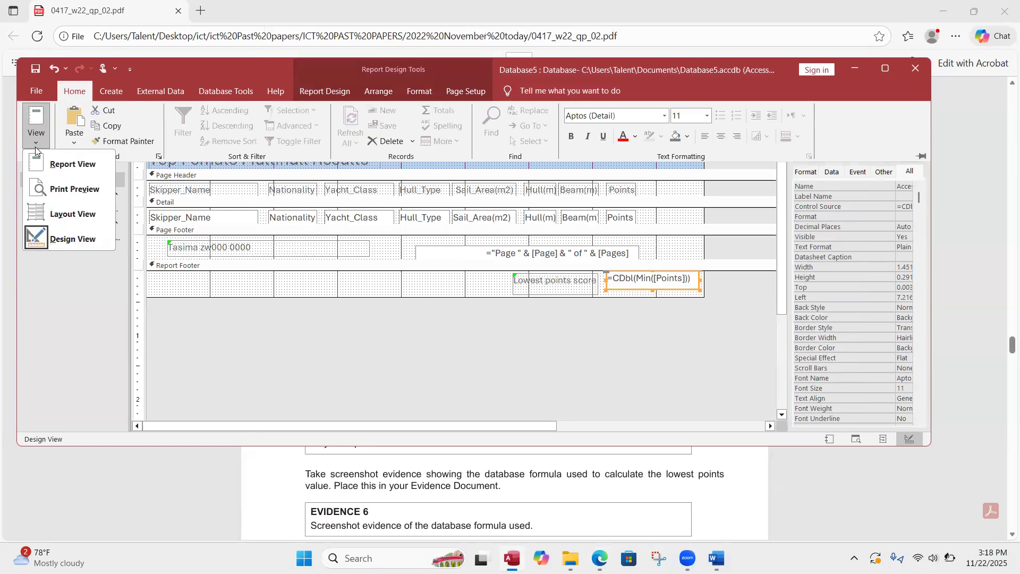
{"action": "left_click", "coordinate": [57, 212]}
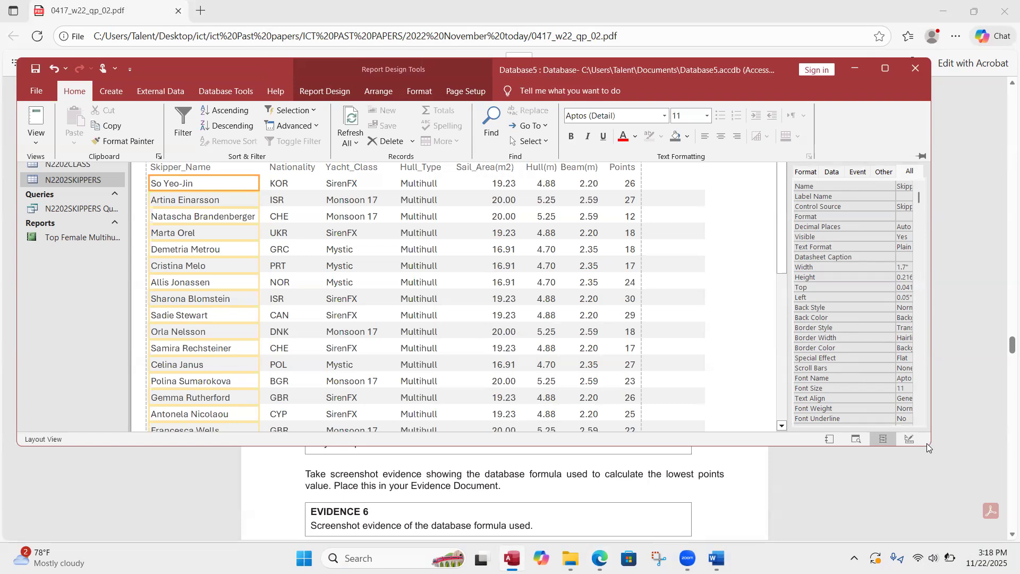
Show the report's Group, Sort, and Total settings and add a sort level.
{"action": "left_click", "coordinate": [321, 82]}
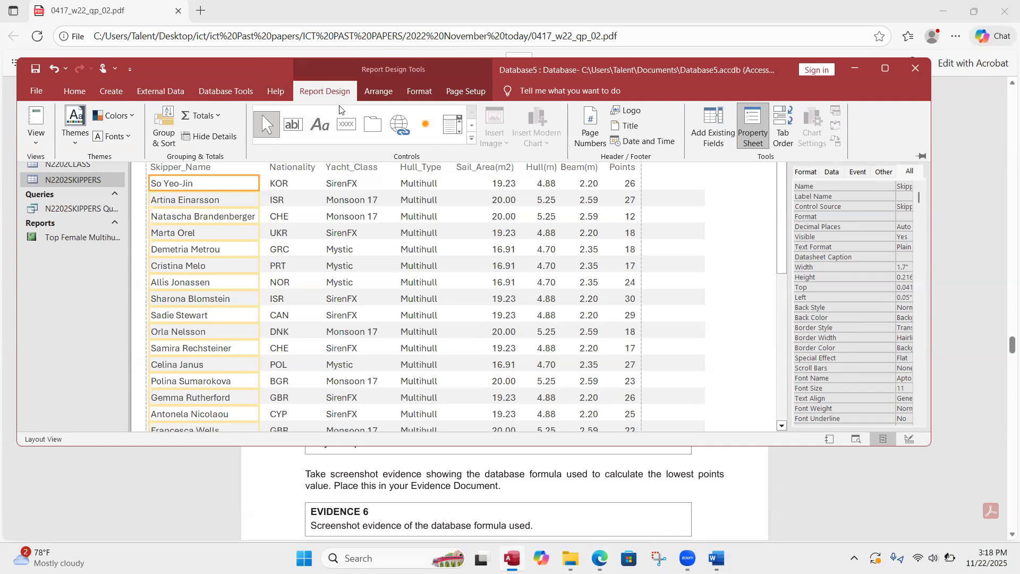
{"action": "left_click", "coordinate": [750, 223]}
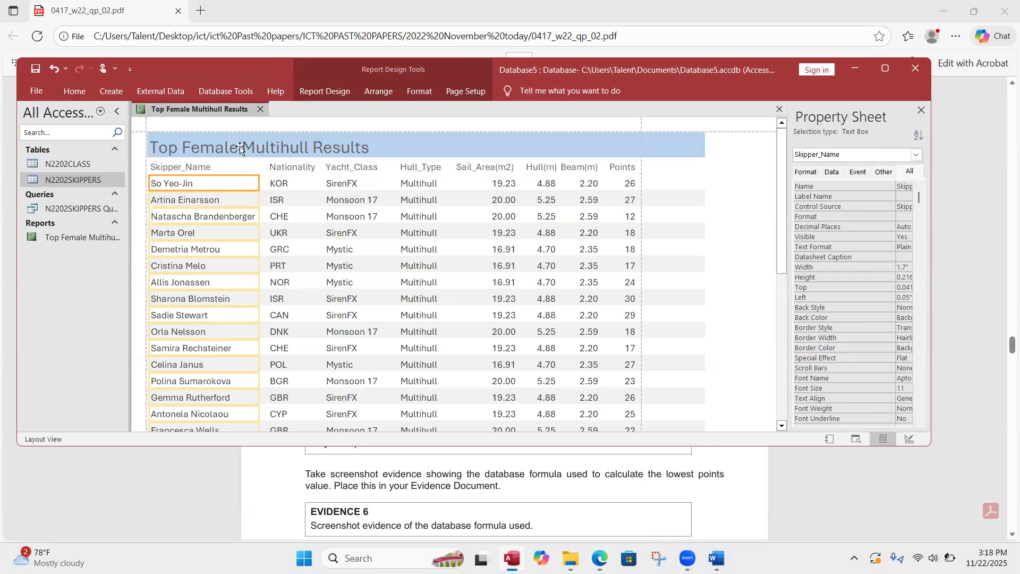
{"action": "left_click", "coordinate": [331, 90]}
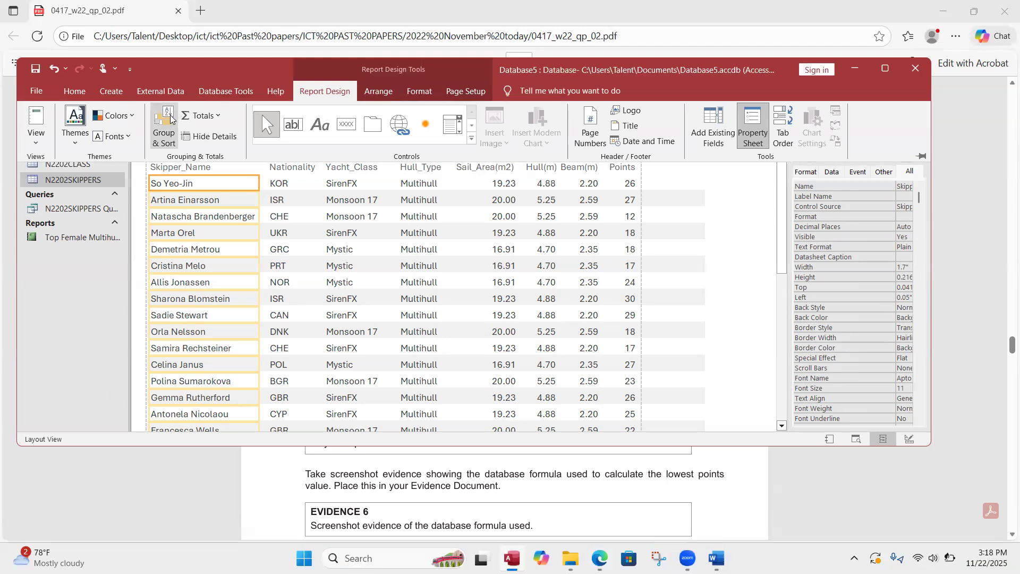
{"action": "left_click", "coordinate": [170, 118]}
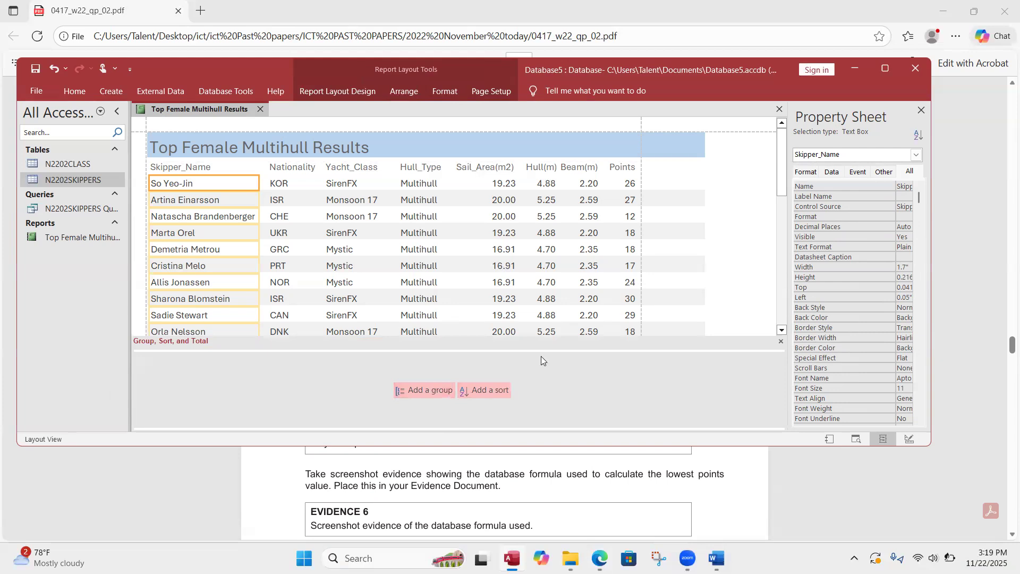
{"action": "left_click", "coordinate": [503, 391]}
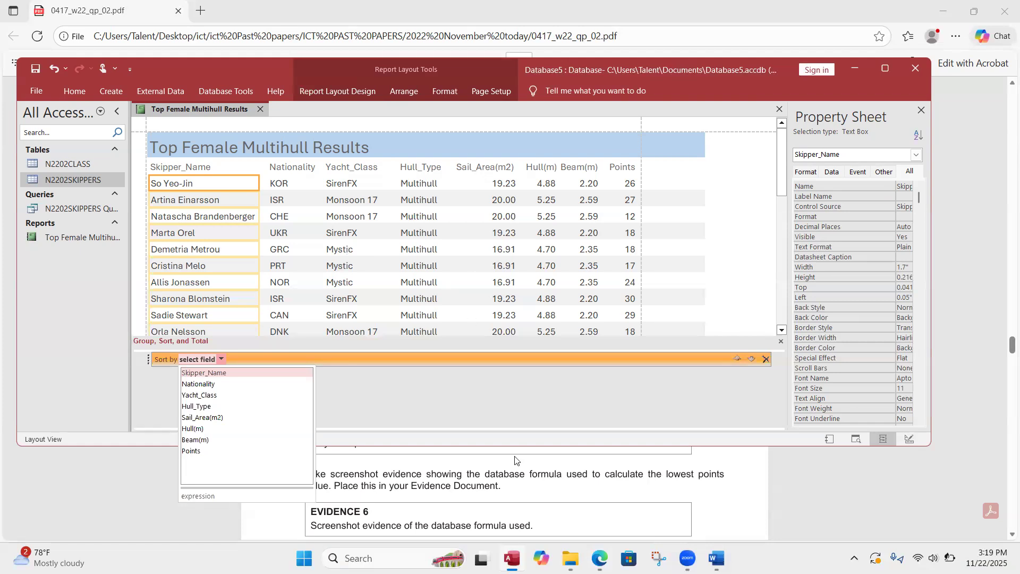
Check question 14's sorting requirement and set the report's first sort level to Yacht_Class with A on top.
{"action": "left_click", "coordinate": [599, 558]}
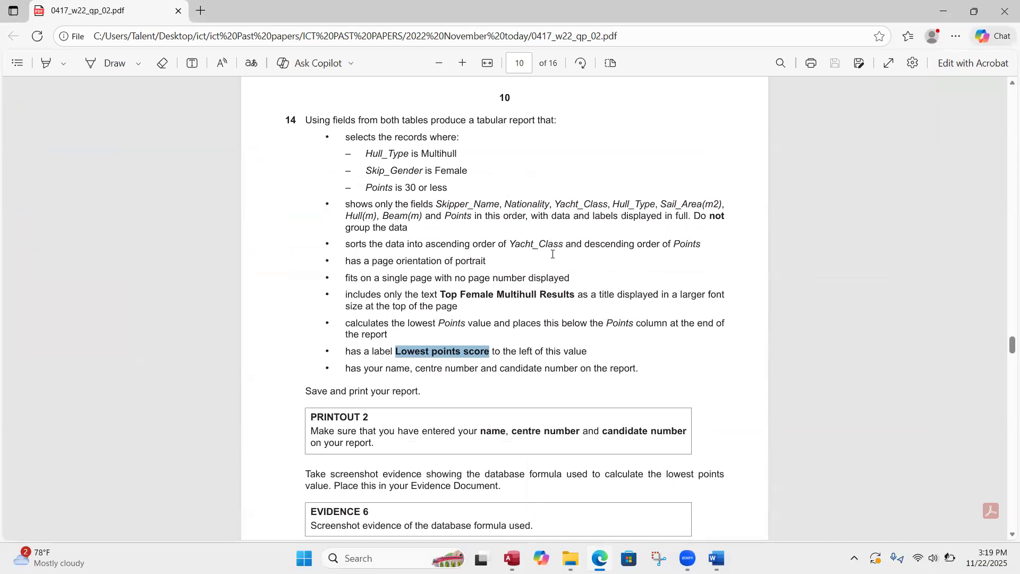
{"action": "mouse_move", "coordinate": [511, 557]}
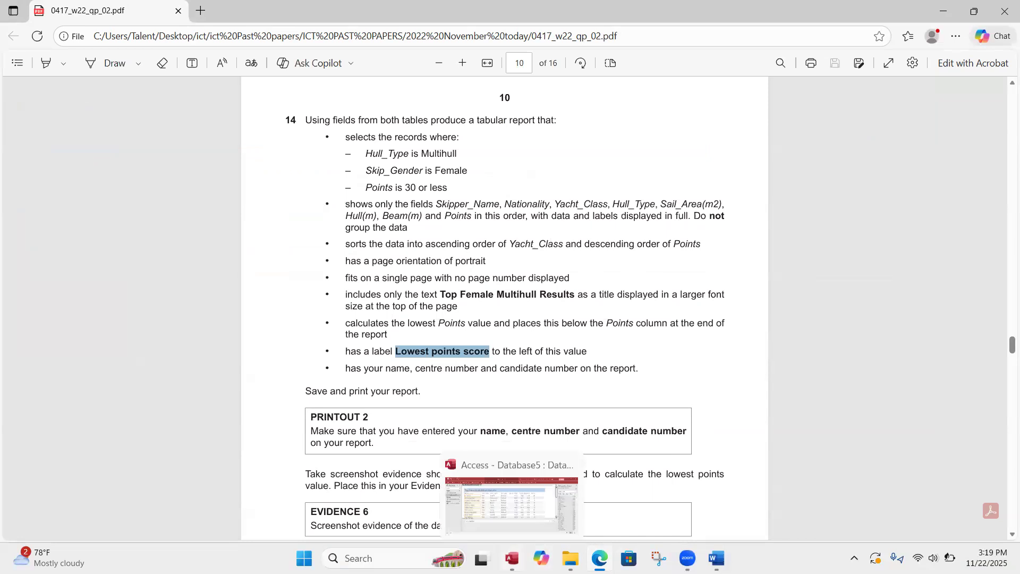
{"action": "left_click", "coordinate": [480, 526]}
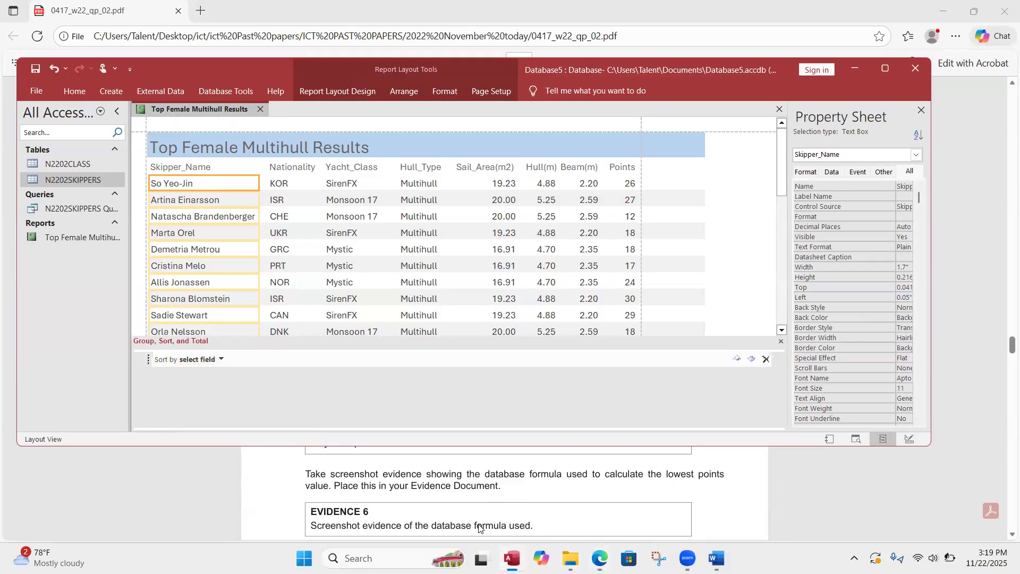
{"action": "left_click", "coordinate": [223, 358]}
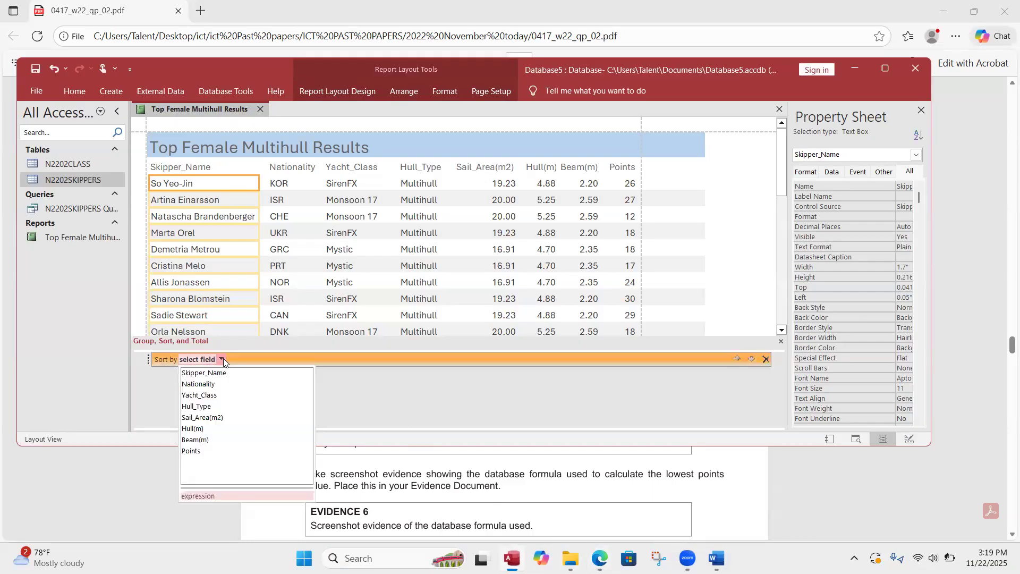
{"action": "left_click", "coordinate": [213, 395]}
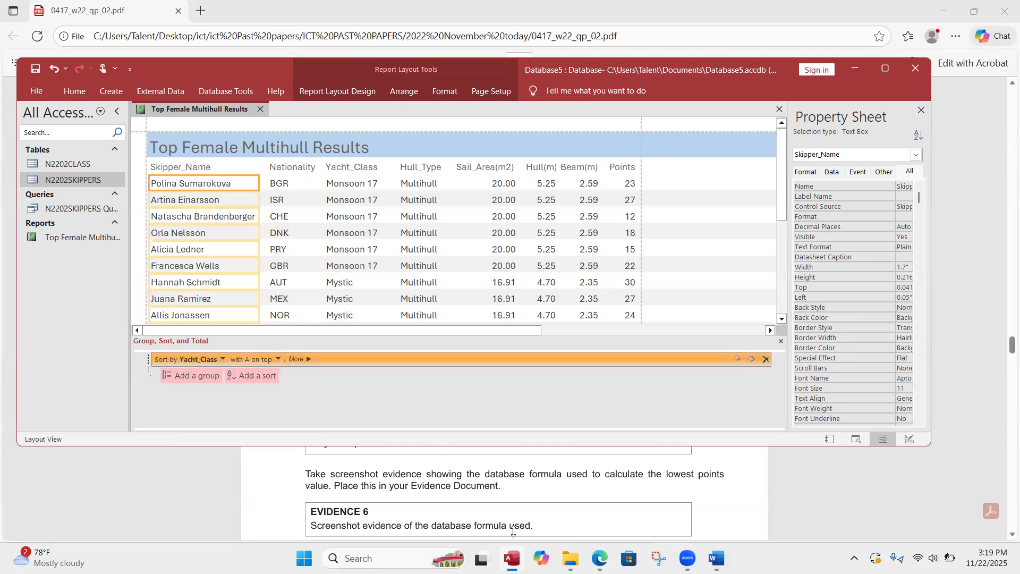
Recheck the question's sorting requirement and add a second sort level on Points beneath Yacht_Class.
{"action": "left_click", "coordinate": [707, 508]}
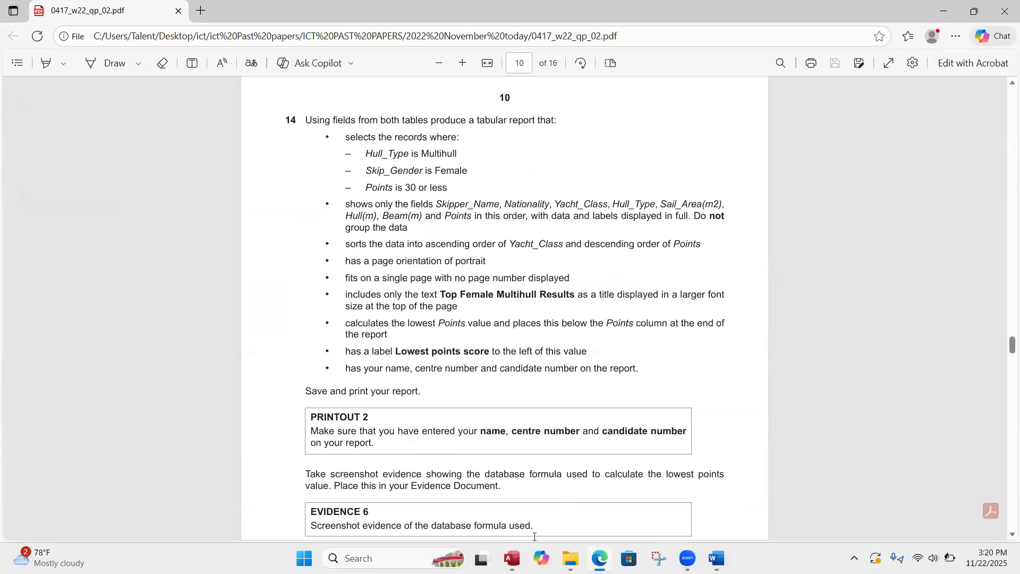
{"action": "left_click", "coordinate": [511, 558]}
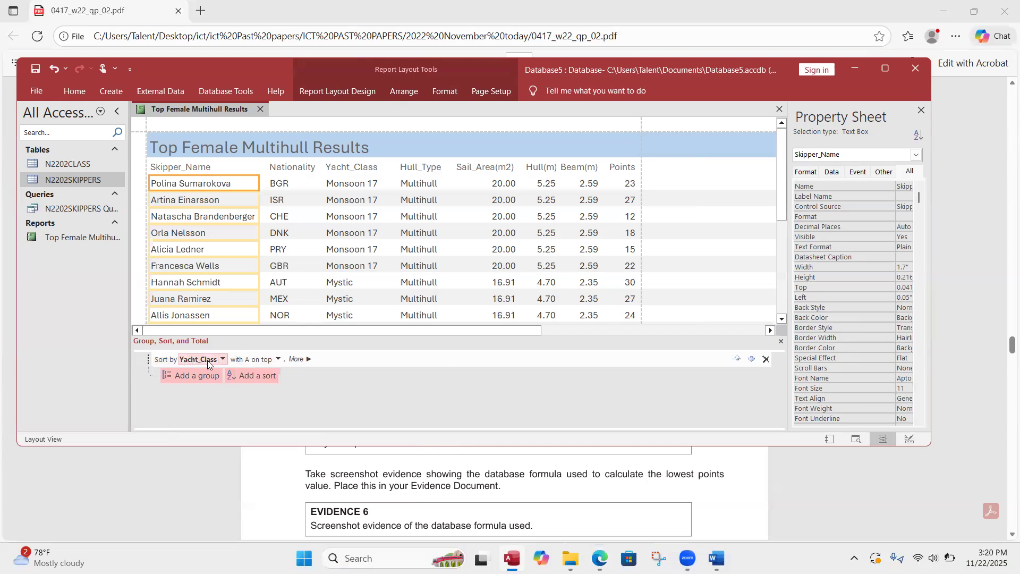
{"action": "left_click", "coordinate": [264, 376]}
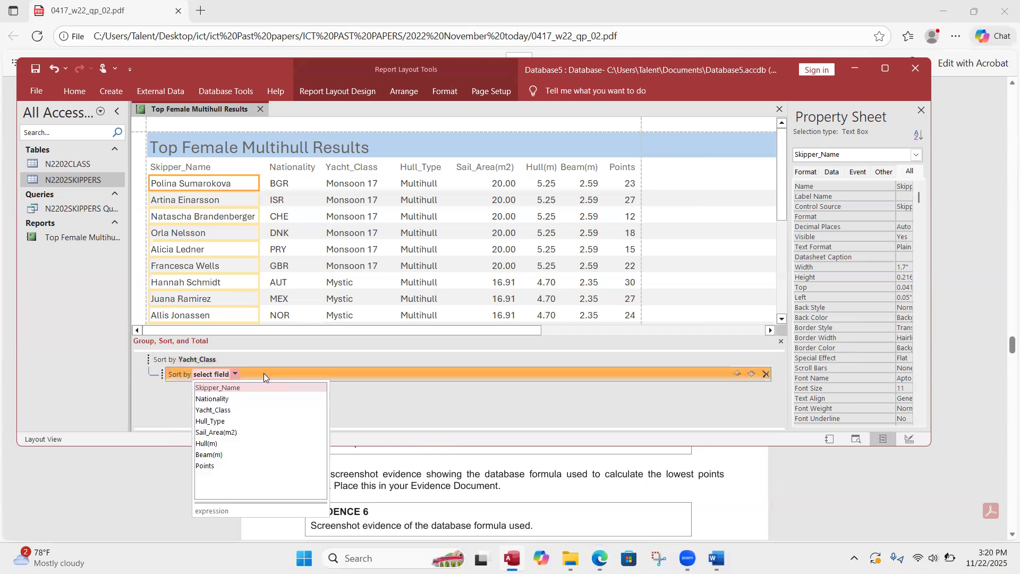
{"action": "left_click", "coordinate": [221, 467]}
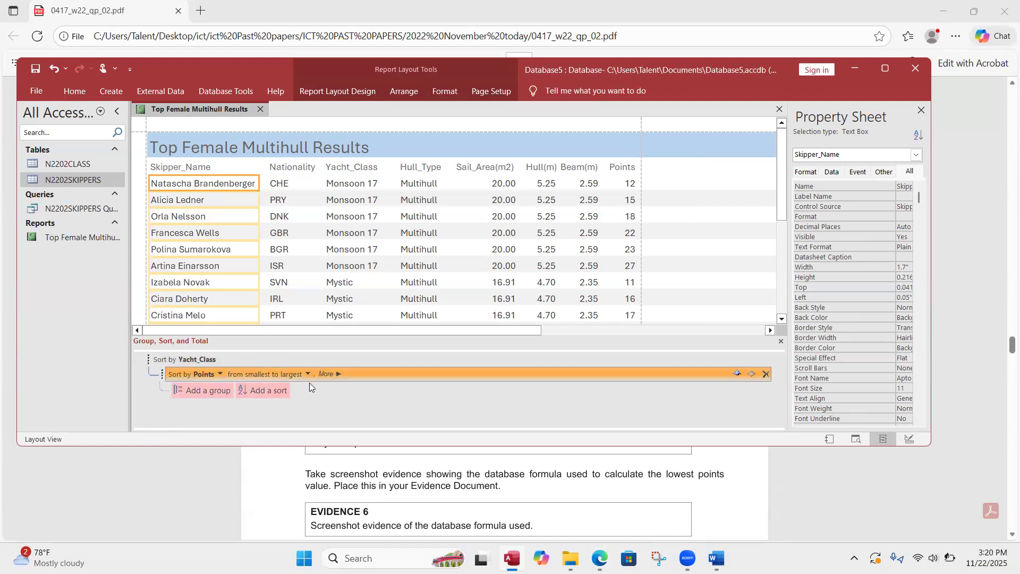
Set the Points sort level to order from largest to smallest and save the report.
{"action": "left_click", "coordinate": [707, 507]}
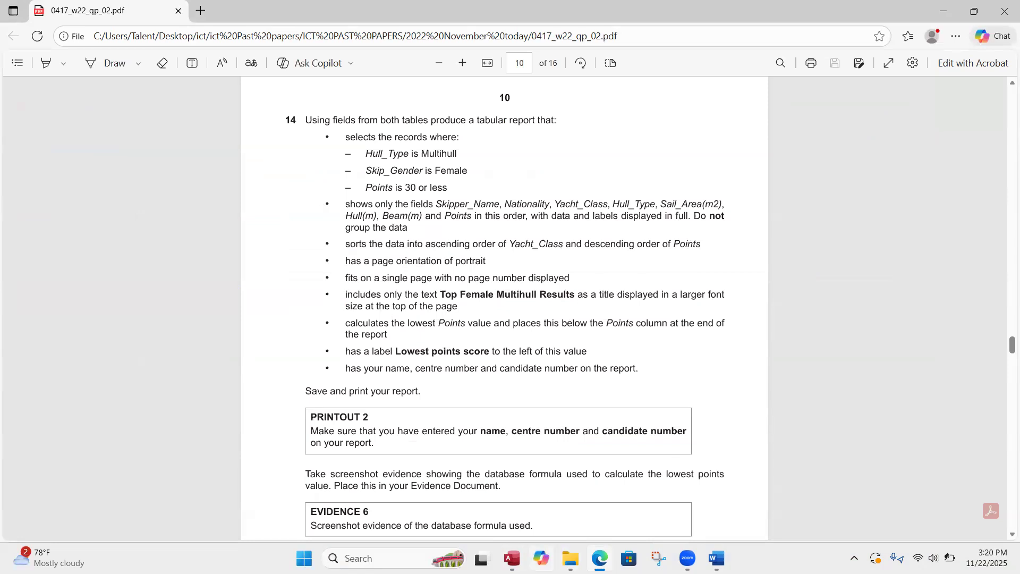
{"action": "mouse_move", "coordinate": [511, 558]}
{"action": "left_click", "coordinate": [482, 535]}
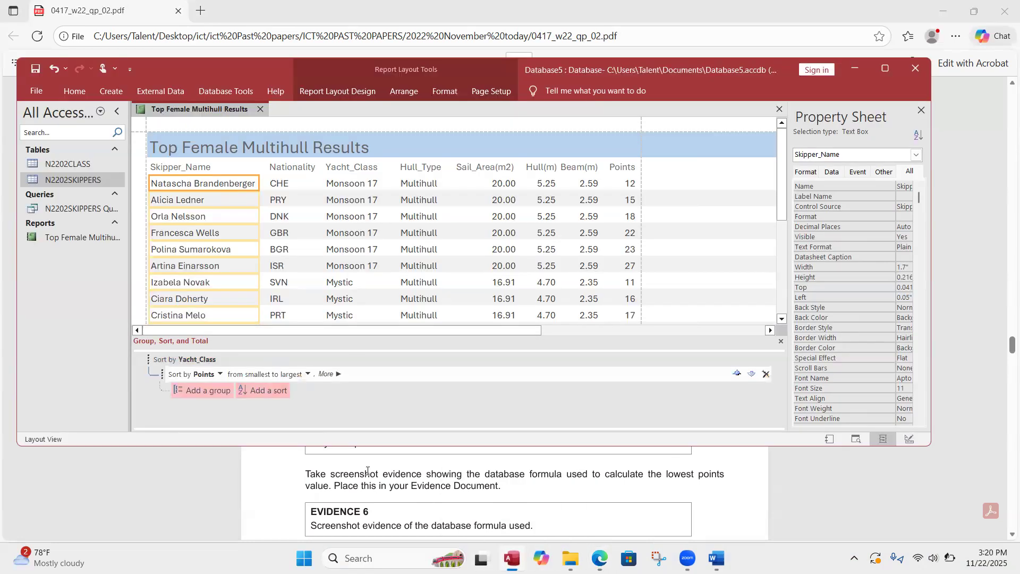
{"action": "left_click", "coordinate": [306, 374]}
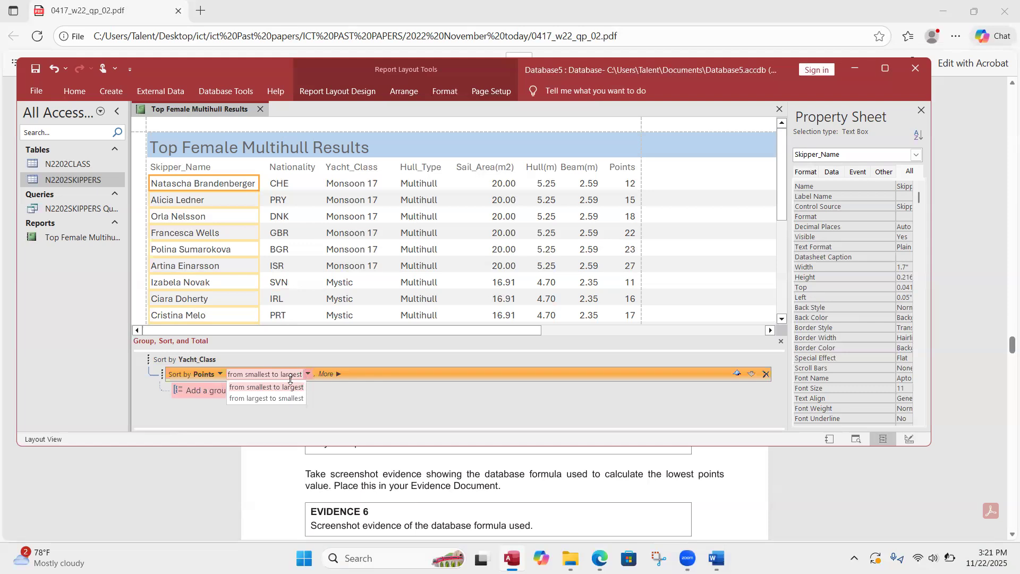
{"action": "left_click", "coordinate": [267, 398]}
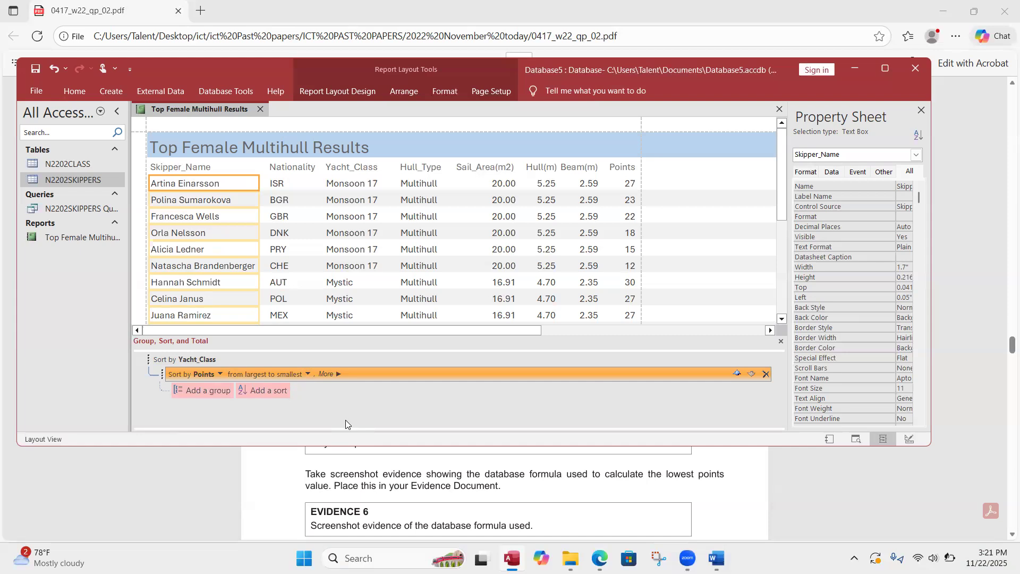
{"action": "left_click", "coordinate": [35, 69]}
{"action": "left_click", "coordinate": [35, 71]}
Maximize the Access window and compare the sorted report rows with question 14's requirements.
{"action": "left_click", "coordinate": [882, 69]}
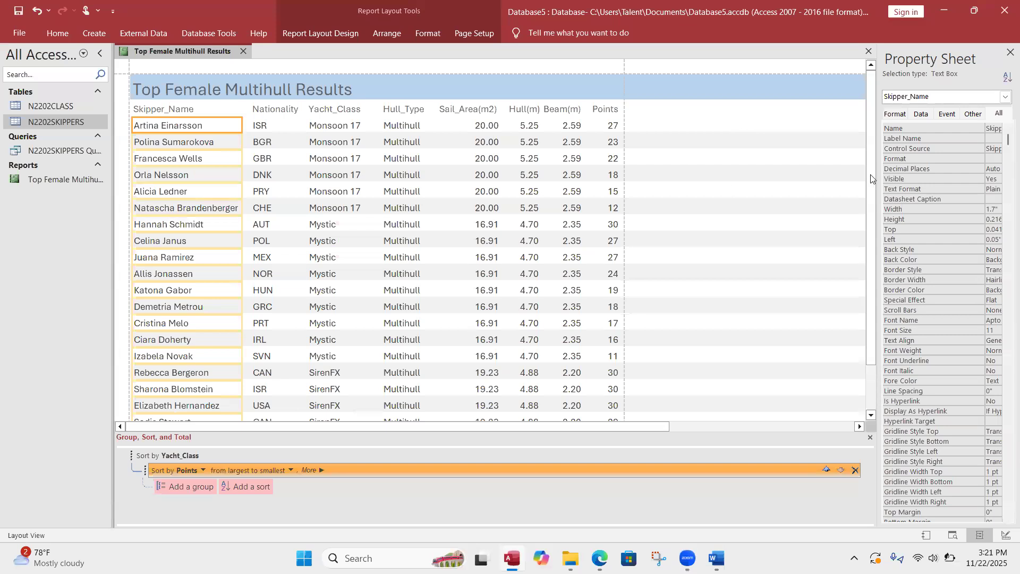
{"action": "scroll", "coordinate": [873, 180], "scroll_direction": "down", "scroll_amount": 2}
{"action": "mouse_move", "coordinate": [885, 255]}
{"action": "left_mouse_down"}
{"action": "mouse_move", "coordinate": [932, 371]}
{"action": "mouse_move", "coordinate": [887, 241]}
{"action": "left_mouse_up"}
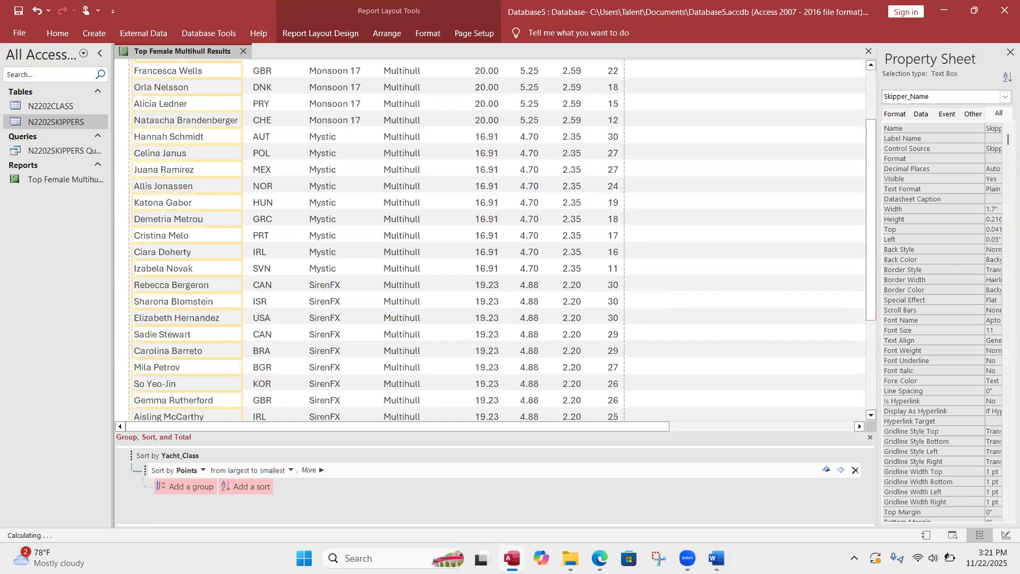
{"action": "left_click", "coordinate": [599, 558]}
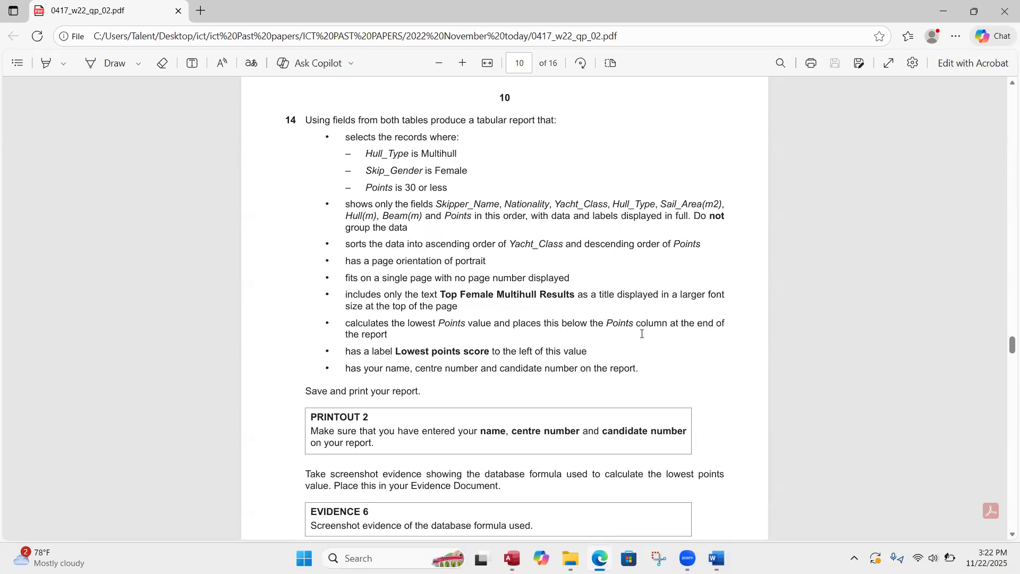
{"action": "mouse_move", "coordinate": [512, 557]}
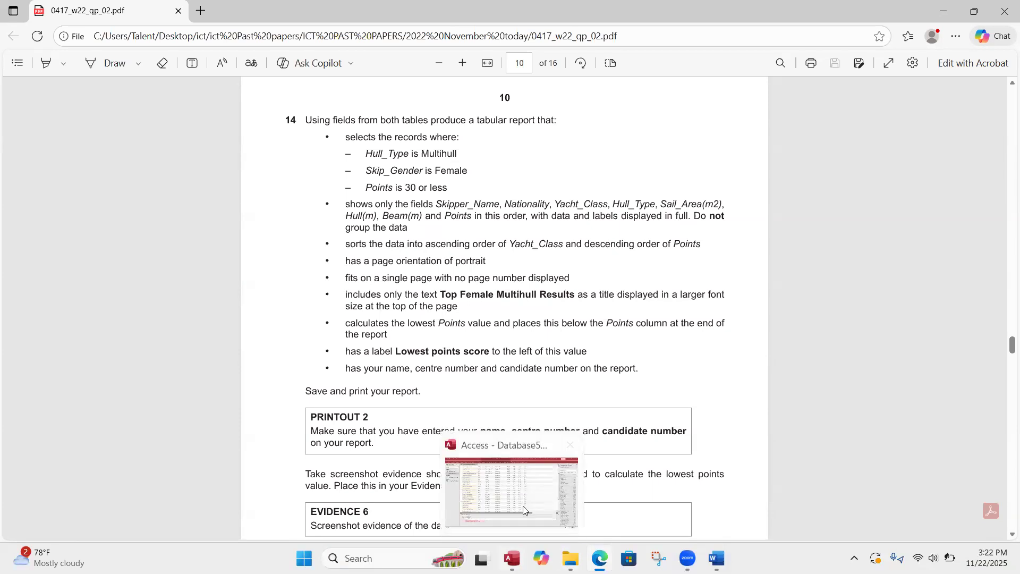
{"action": "left_click", "coordinate": [523, 504]}
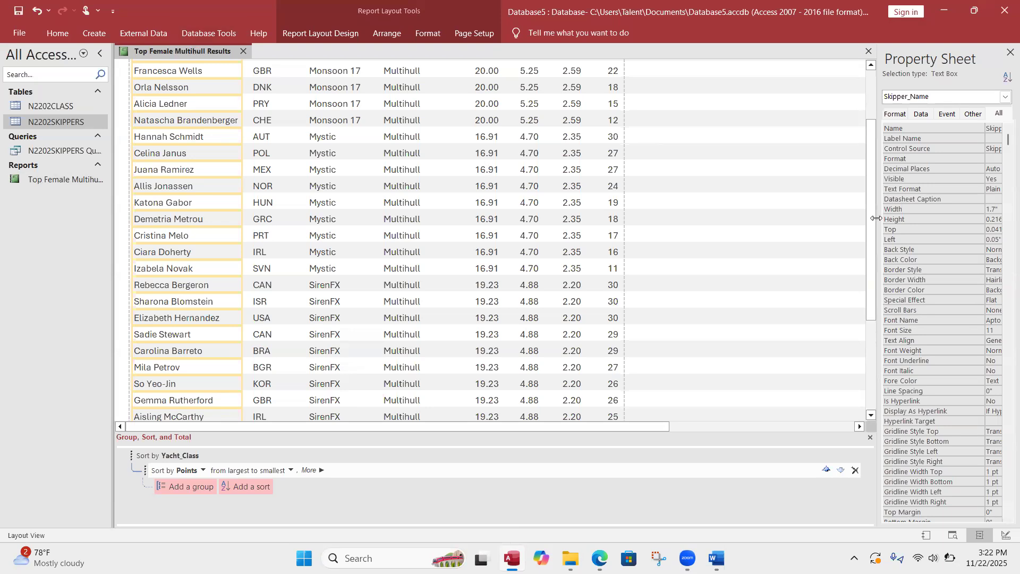
{"action": "left_click_drag", "start_coordinate": [872, 220], "coordinate": [872, 170]}
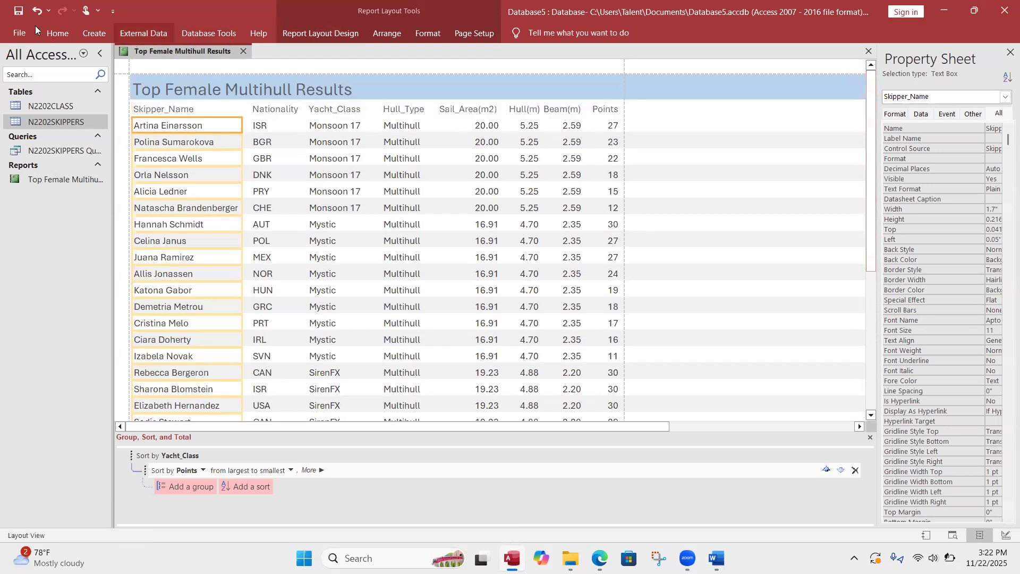
Show the report in Print Preview and enlarge it to 70% to examine the page layout.
{"action": "left_click", "coordinate": [55, 37]}
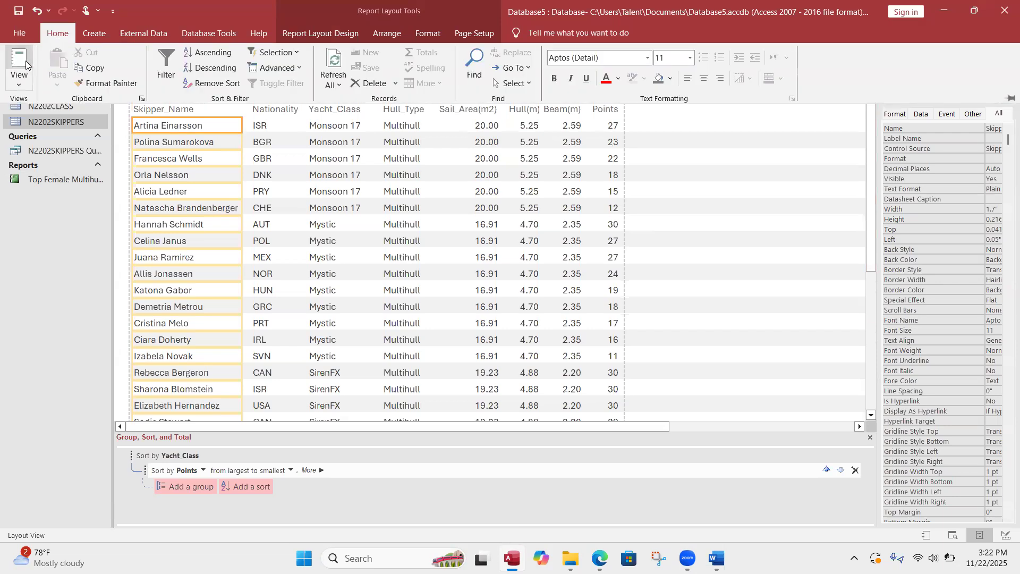
{"action": "left_click", "coordinate": [26, 61]}
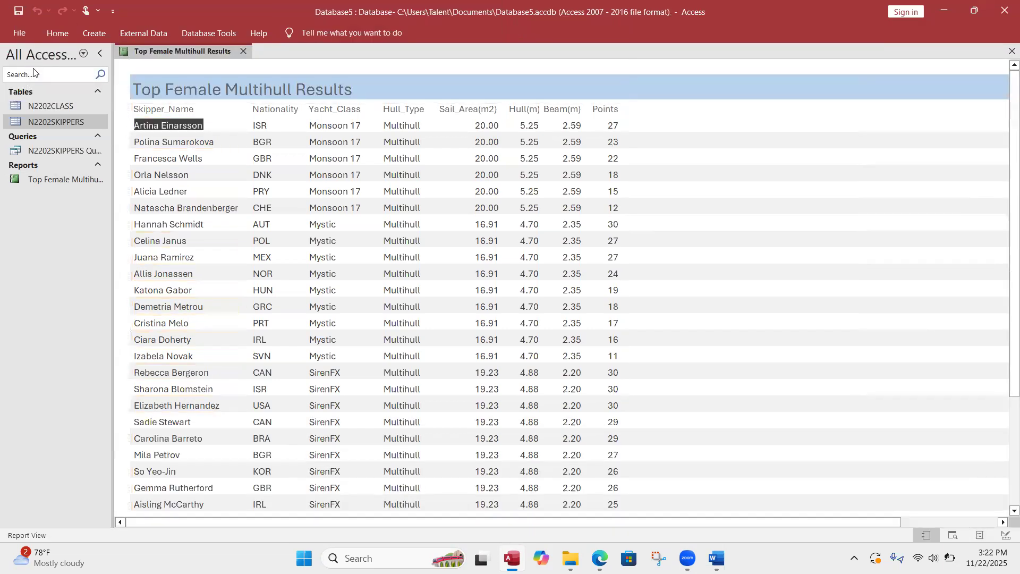
{"action": "left_click", "coordinate": [54, 32]}
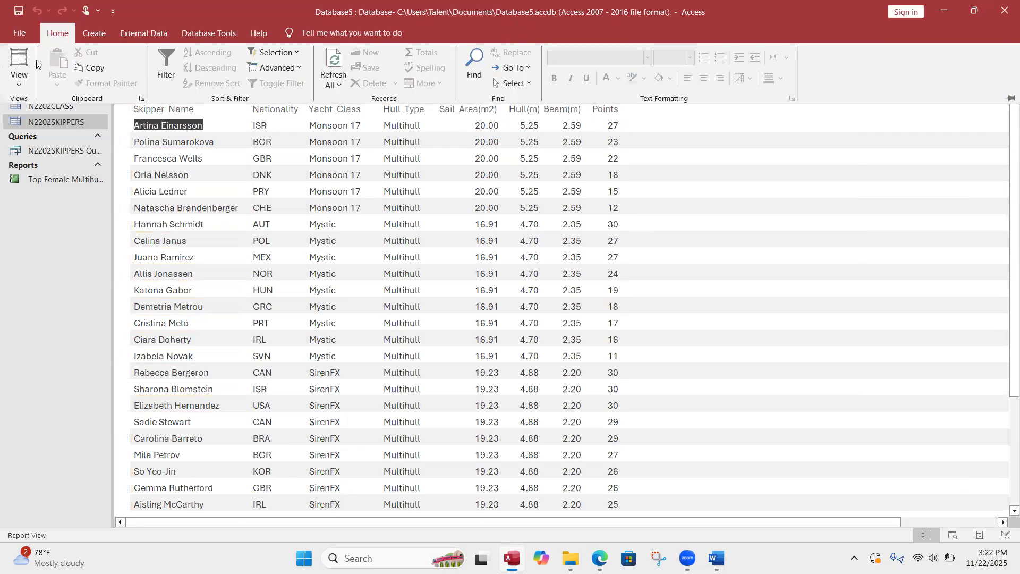
{"action": "left_click", "coordinate": [24, 85]}
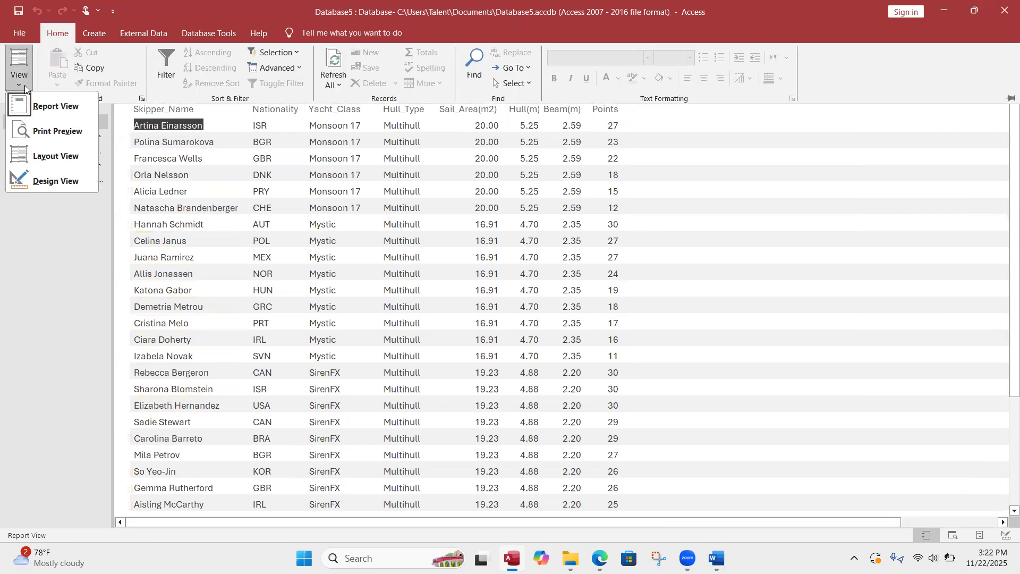
{"action": "left_click", "coordinate": [51, 130]}
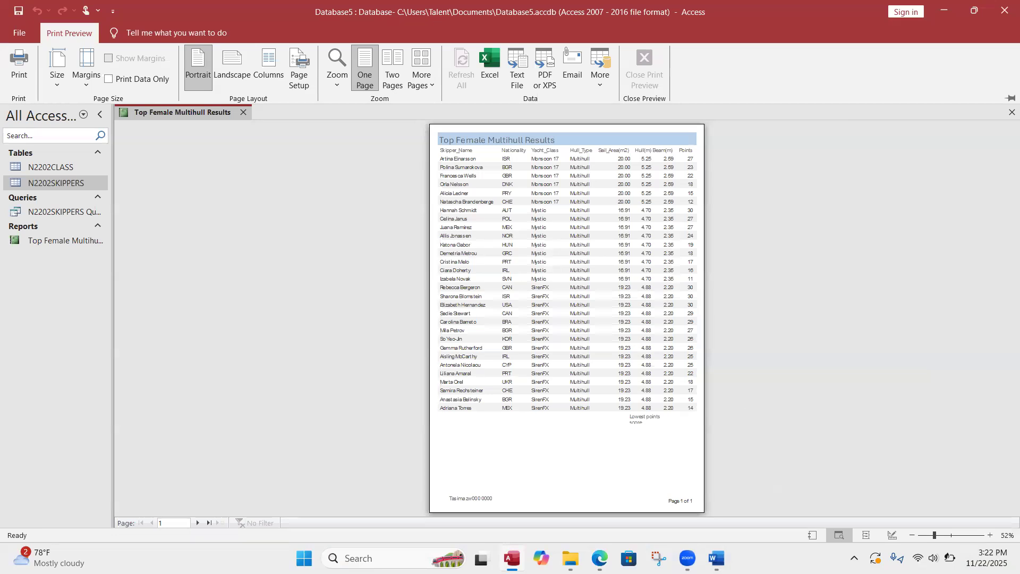
{"action": "left_click", "coordinate": [989, 535]}
{"action": "left_click", "coordinate": [989, 535]}
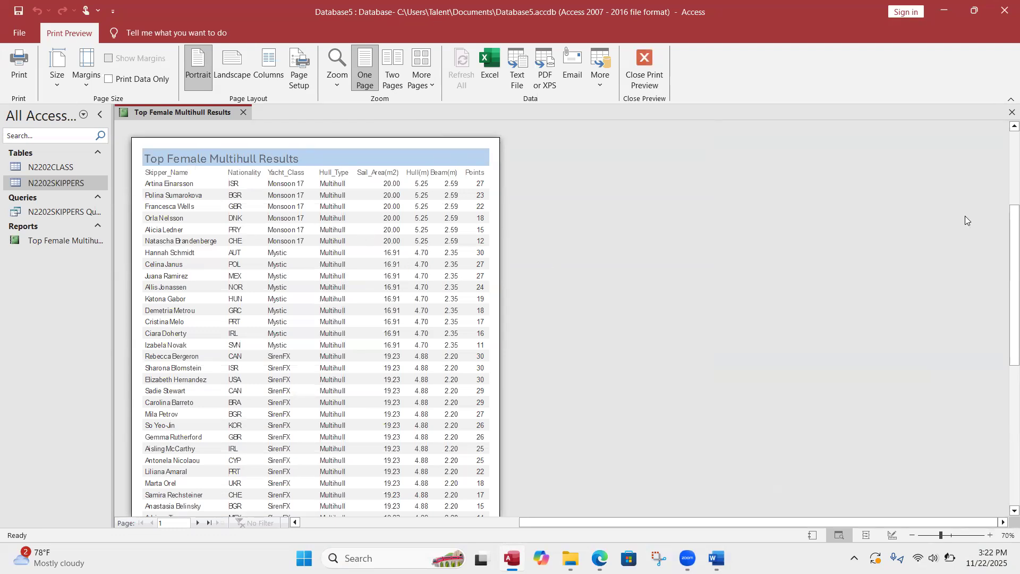
{"action": "left_click_drag", "start_coordinate": [1004, 220], "coordinate": [940, 201]}
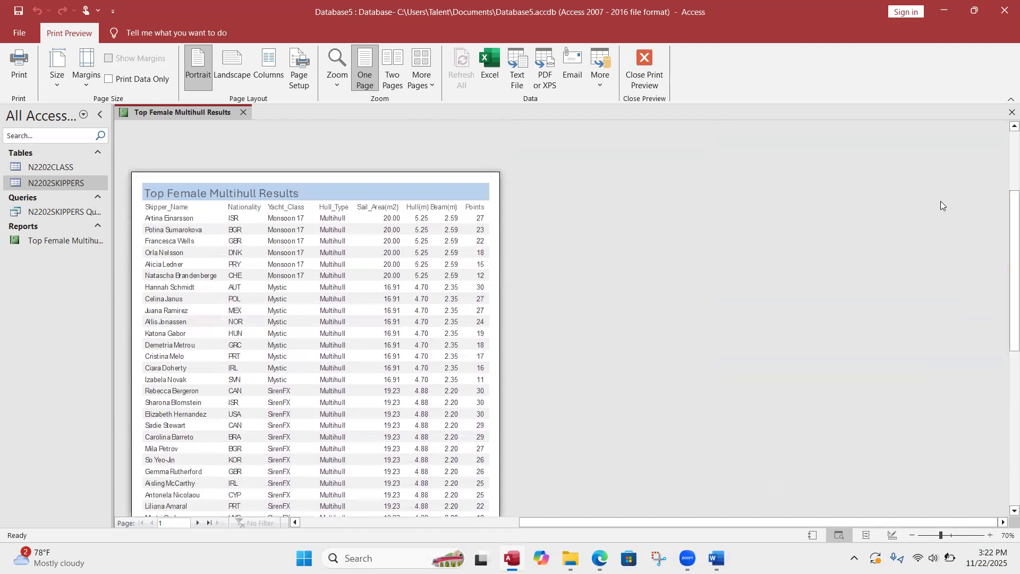
Close Print Preview and examine the lowest points score at the end of the report in Report View.
{"action": "left_click", "coordinate": [658, 60]}
{"action": "left_click_drag", "start_coordinate": [1003, 133], "coordinate": [1004, 308]}
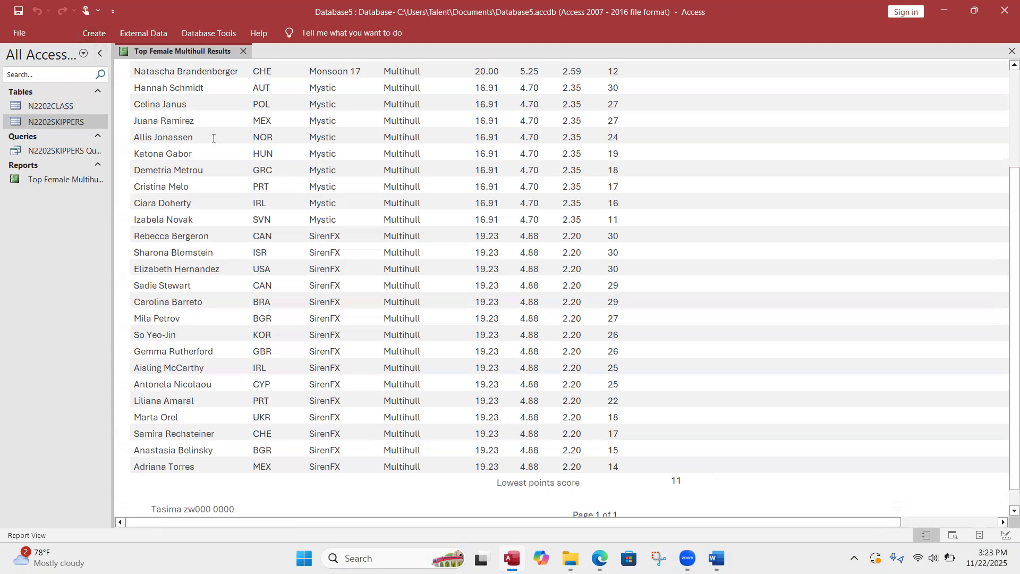
{"action": "left_click_drag", "start_coordinate": [1003, 293], "coordinate": [970, 91]}
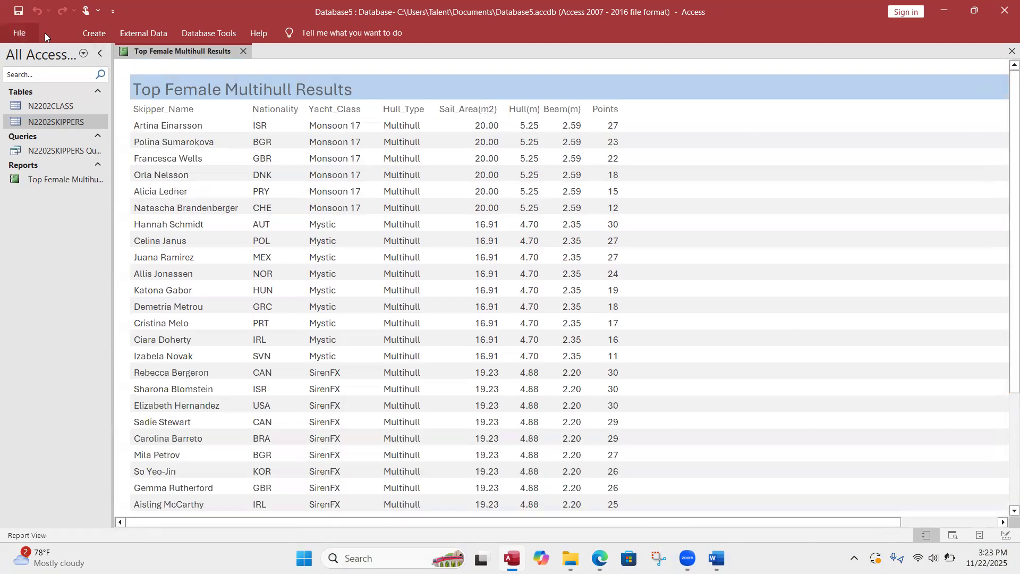
Close the Top Female Multihull Results report and reopen it in Design View.
{"action": "left_click", "coordinate": [244, 51]}
{"action": "double_click", "coordinate": [87, 180]}
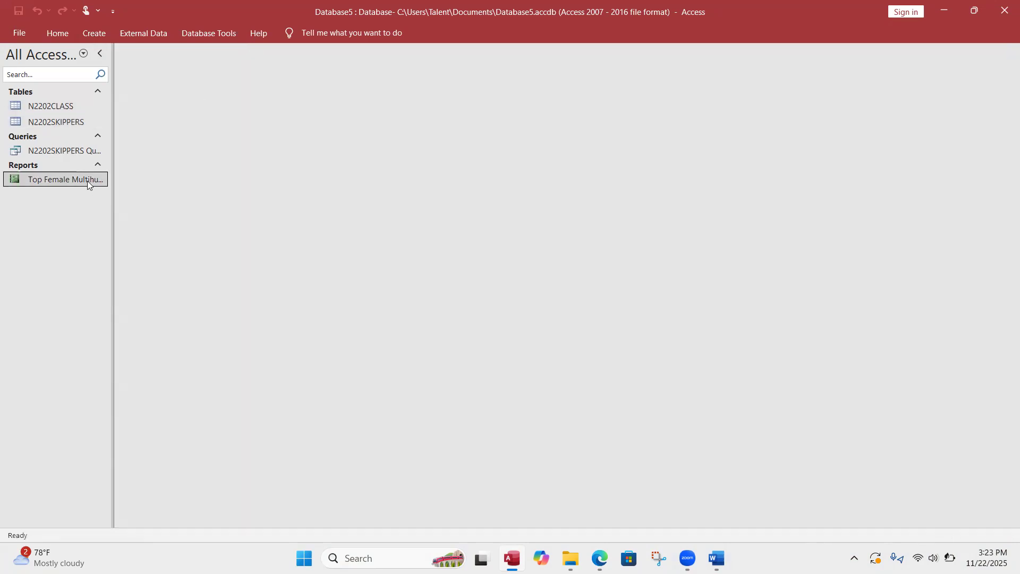
{"action": "left_click", "coordinate": [68, 31]}
{"action": "left_click", "coordinate": [29, 84]}
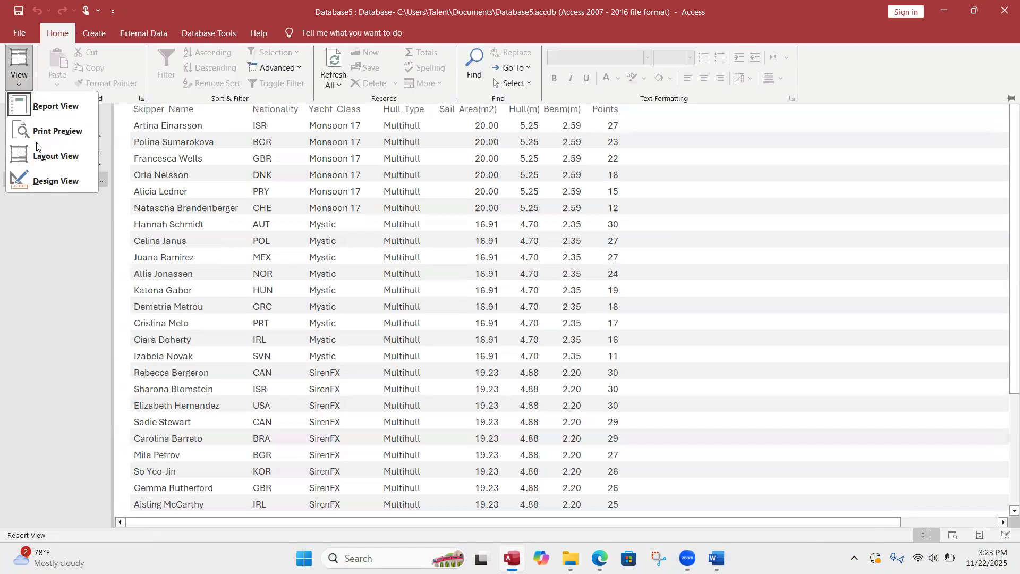
{"action": "left_click", "coordinate": [54, 179]}
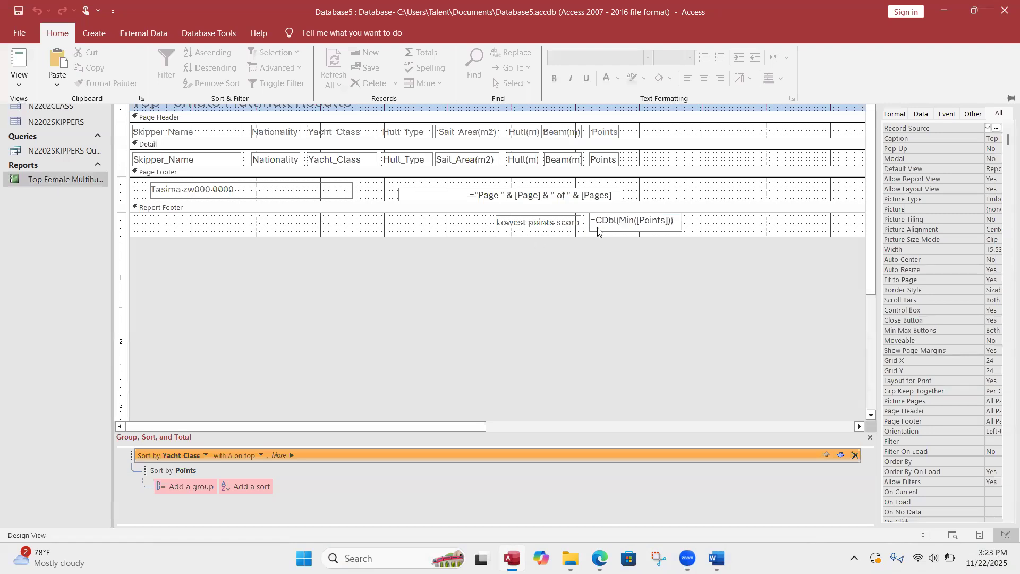
Narrow the lowest Points text box in the report footer to about 0.33 inches and show the report in Report View.
{"action": "left_click", "coordinate": [681, 221]}
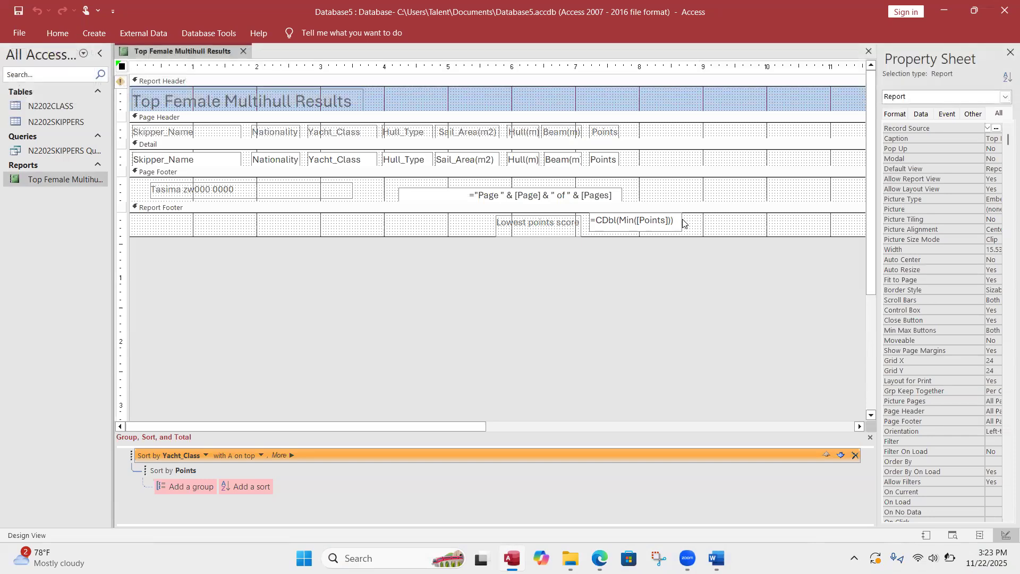
{"action": "left_click", "coordinate": [681, 224]}
{"action": "left_click_drag", "start_coordinate": [682, 221], "coordinate": [609, 219]}
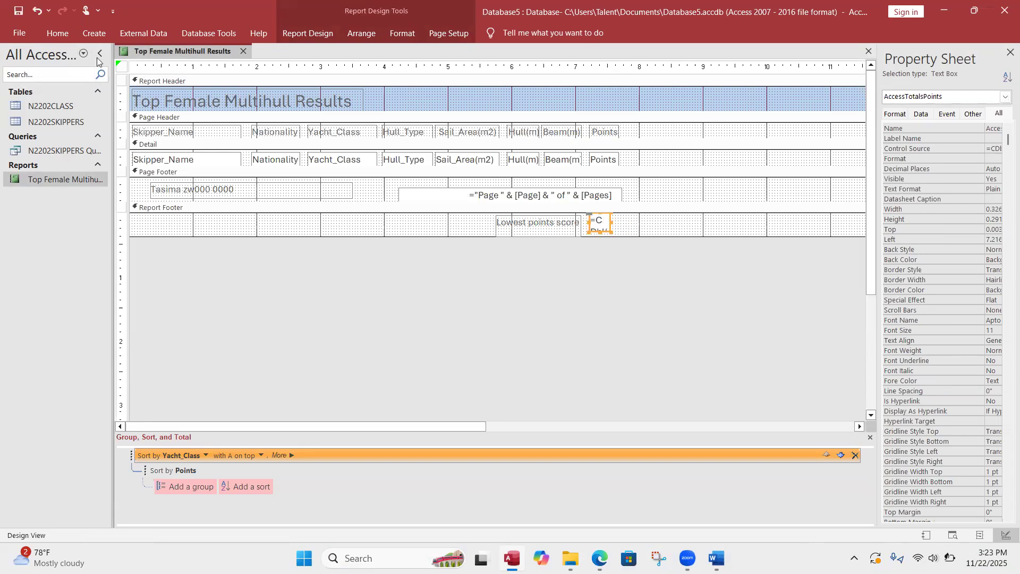
{"action": "left_click", "coordinate": [46, 34]}
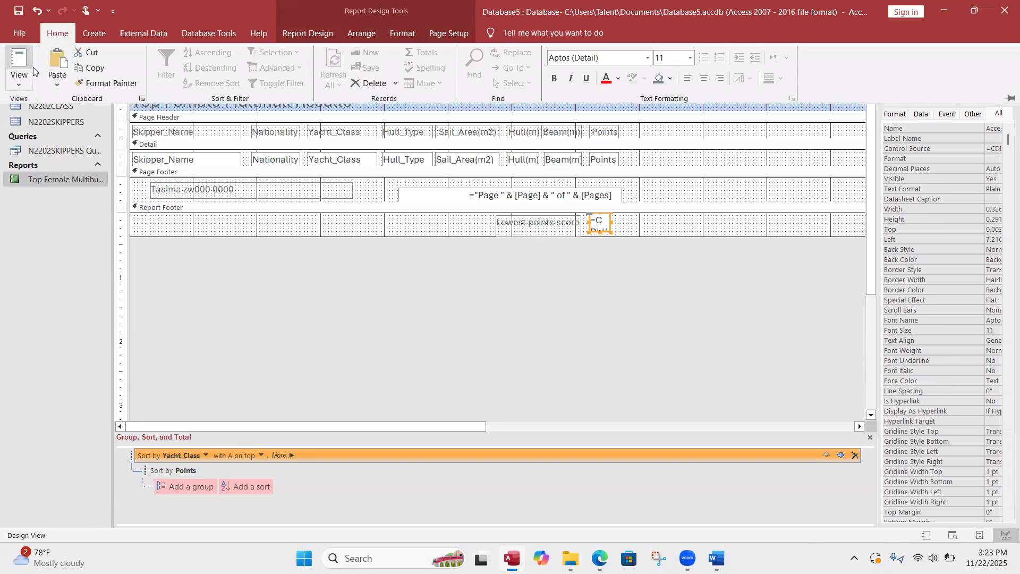
{"action": "left_click", "coordinate": [15, 61]}
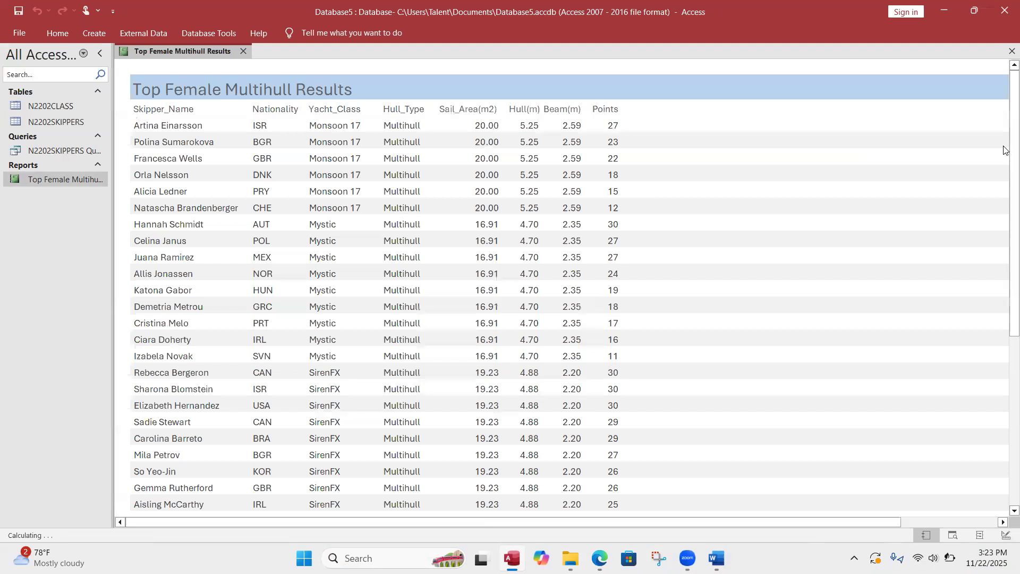
Return the report to Design View and move the lowest points text box in the report footer to about 7.33 inches from the left, under Points.
{"action": "scroll", "coordinate": [1004, 149], "scroll_direction": "down", "scroll_amount": 5}
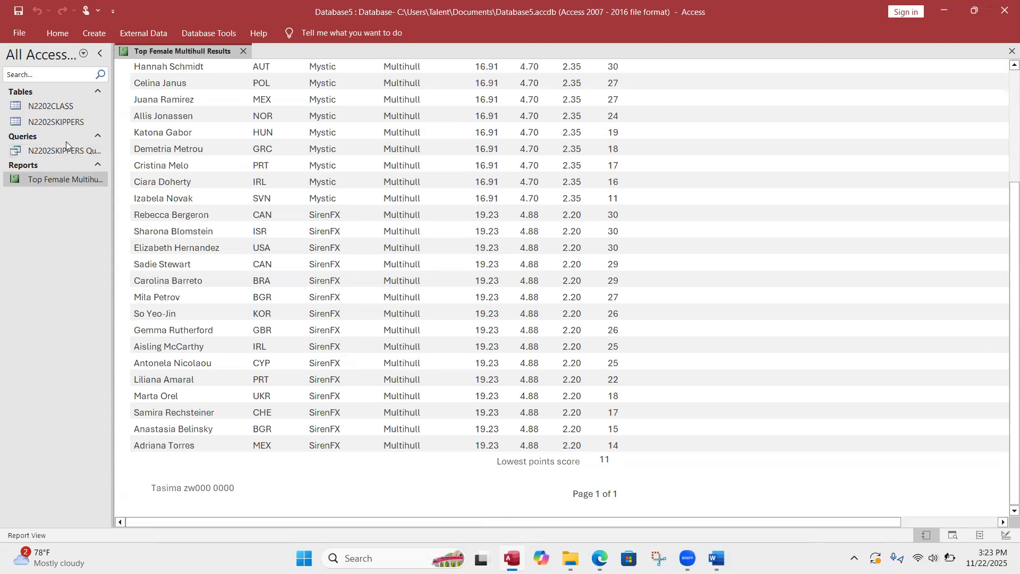
{"action": "left_click", "coordinate": [76, 182]}
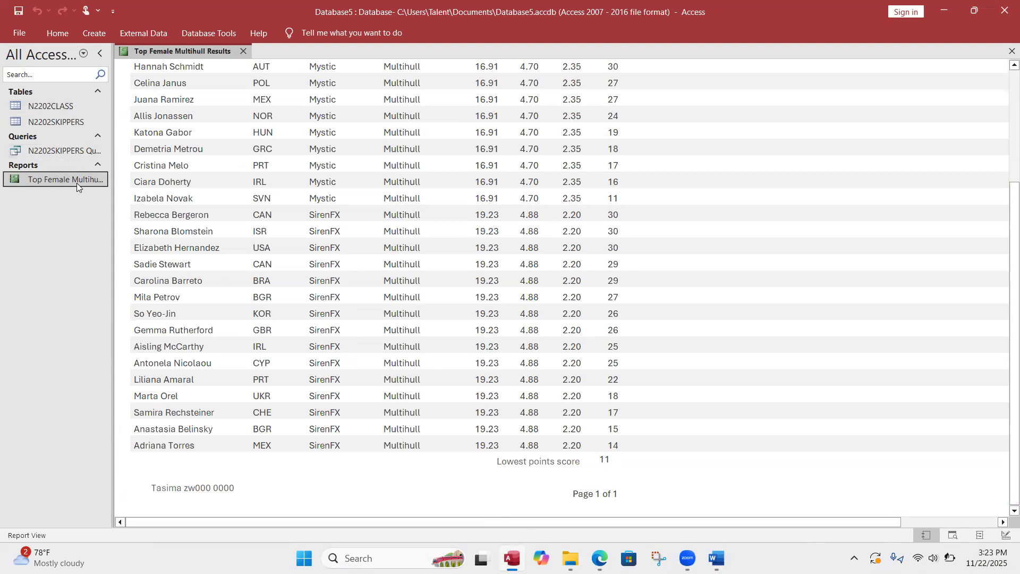
{"action": "left_click", "coordinate": [51, 27]}
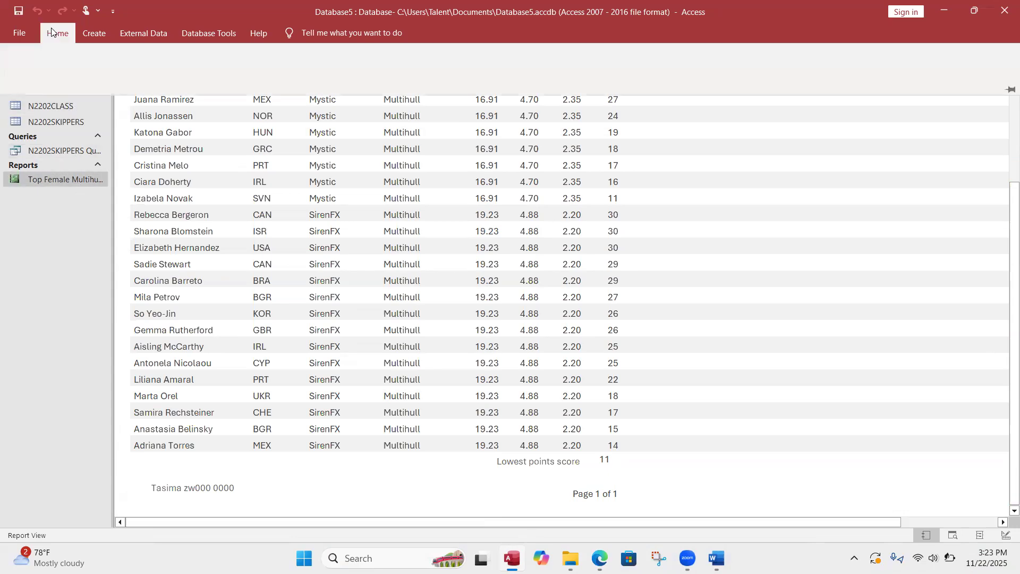
{"action": "left_click", "coordinate": [30, 86]}
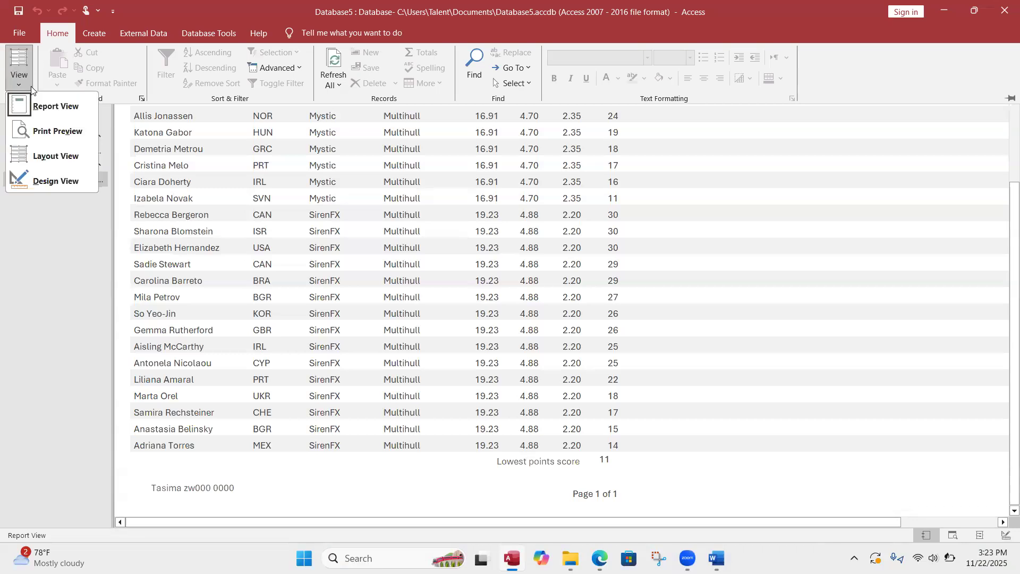
{"action": "left_click", "coordinate": [61, 177]}
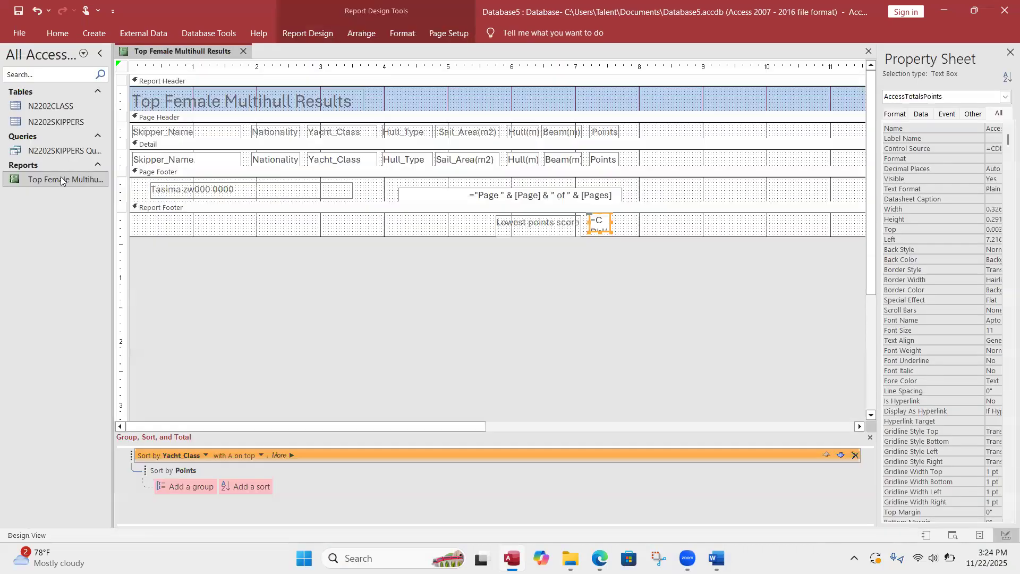
{"action": "left_click", "coordinate": [614, 222]}
{"action": "left_click_drag", "start_coordinate": [613, 222], "coordinate": [617, 221]}
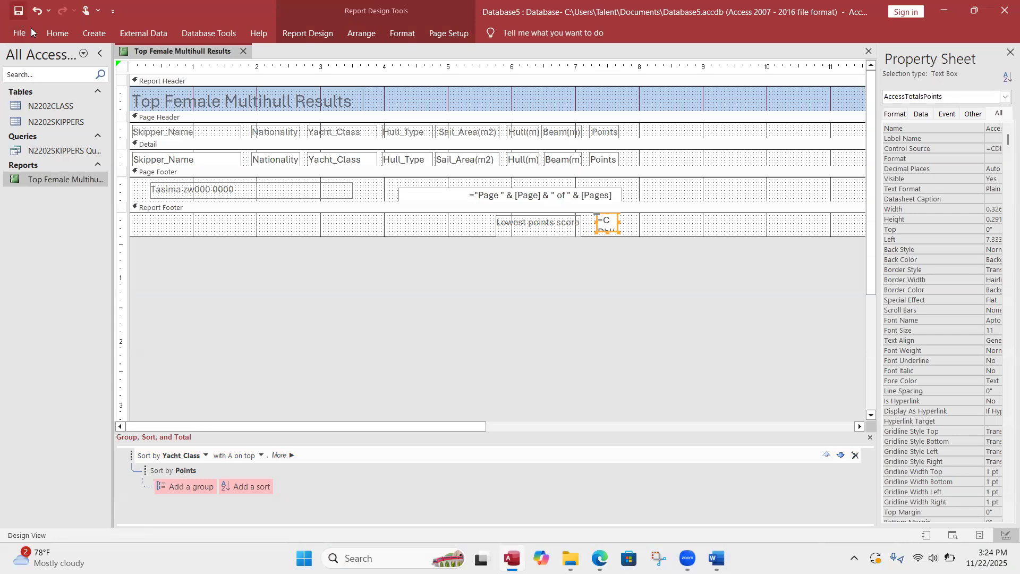
Show the report in Layout View and check the alignment of the lowest points value with the Points column.
{"action": "left_click", "coordinate": [57, 34]}
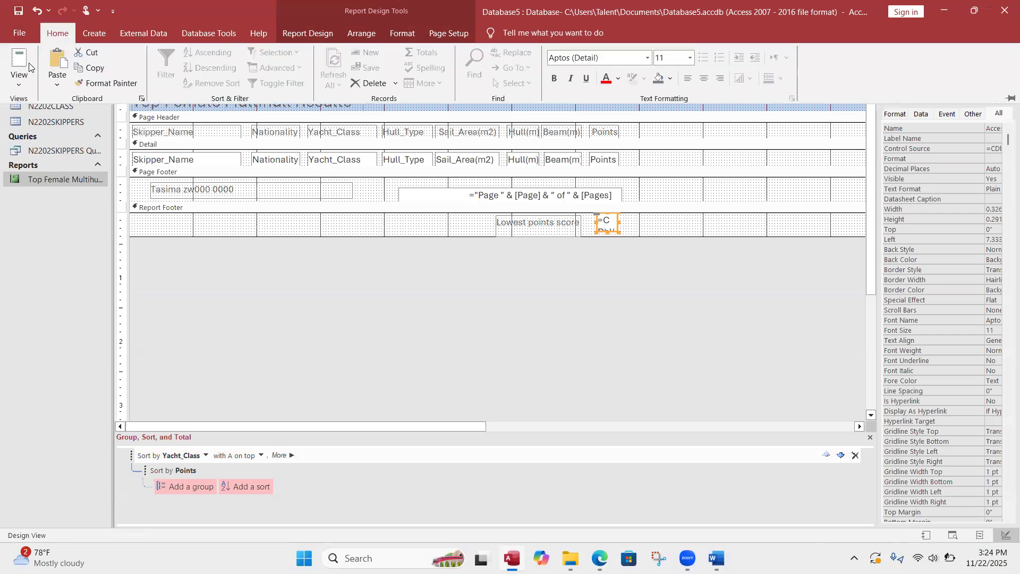
{"action": "left_click", "coordinate": [32, 83]}
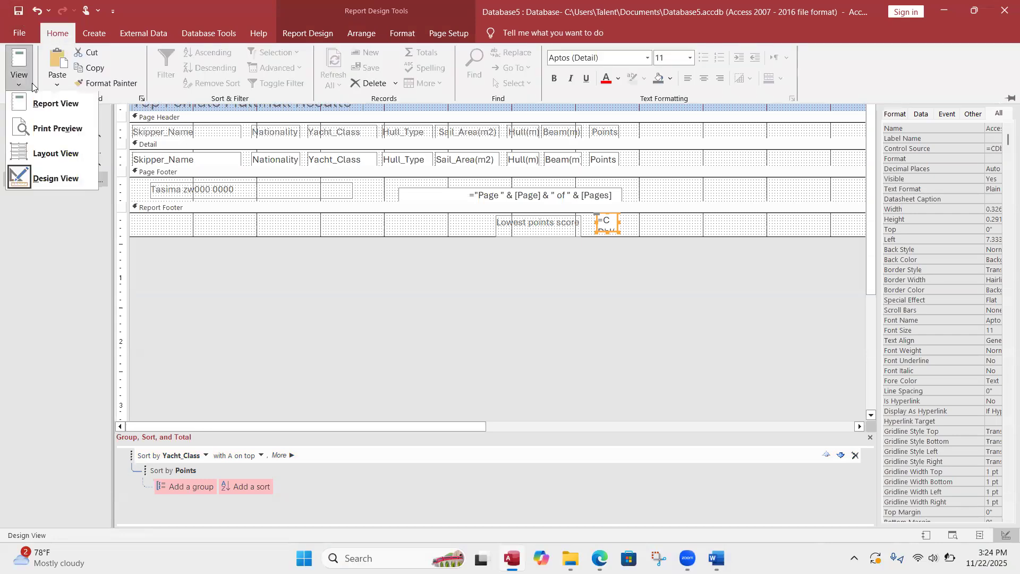
{"action": "left_click", "coordinate": [53, 153]}
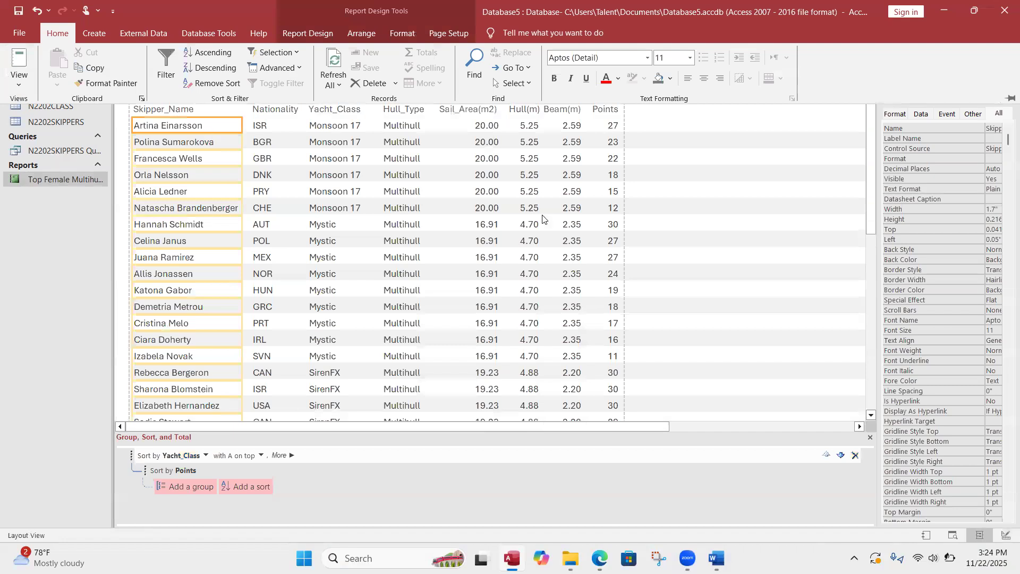
{"action": "left_click_drag", "start_coordinate": [871, 204], "coordinate": [898, 344]}
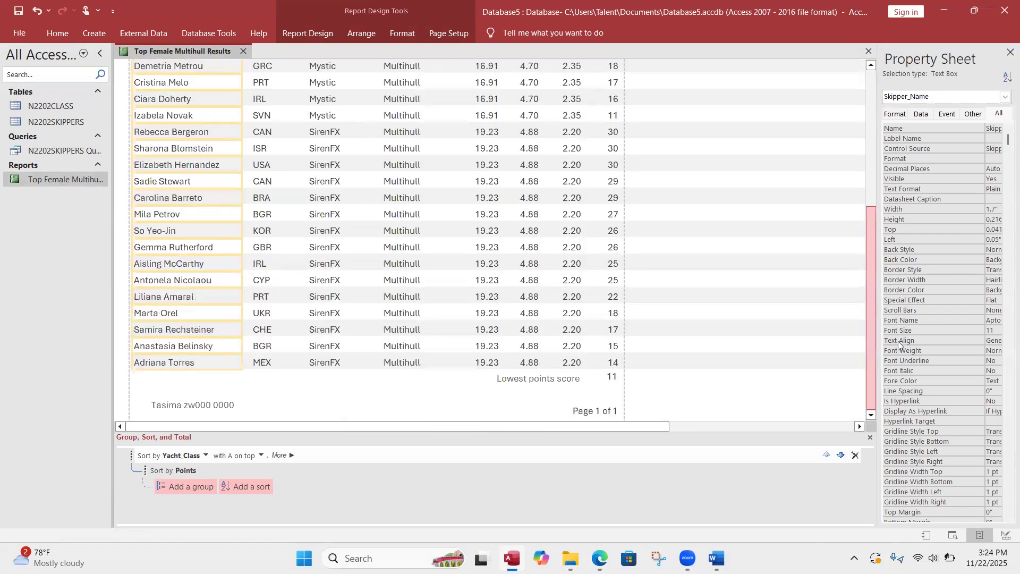
{"action": "left_click_drag", "start_coordinate": [871, 257], "coordinate": [909, 315]}
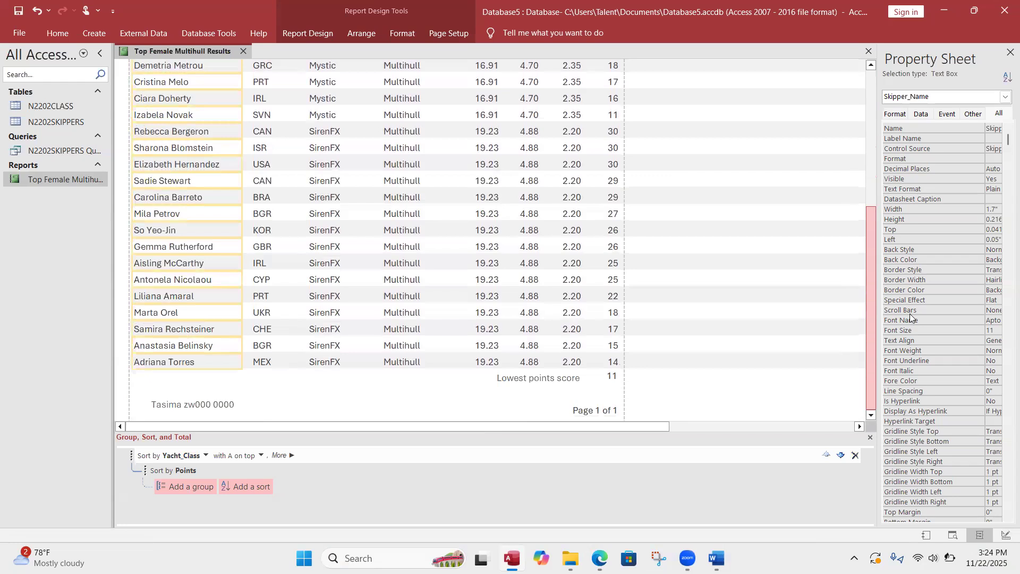
{"action": "left_click_drag", "start_coordinate": [907, 305], "coordinate": [855, 84]}
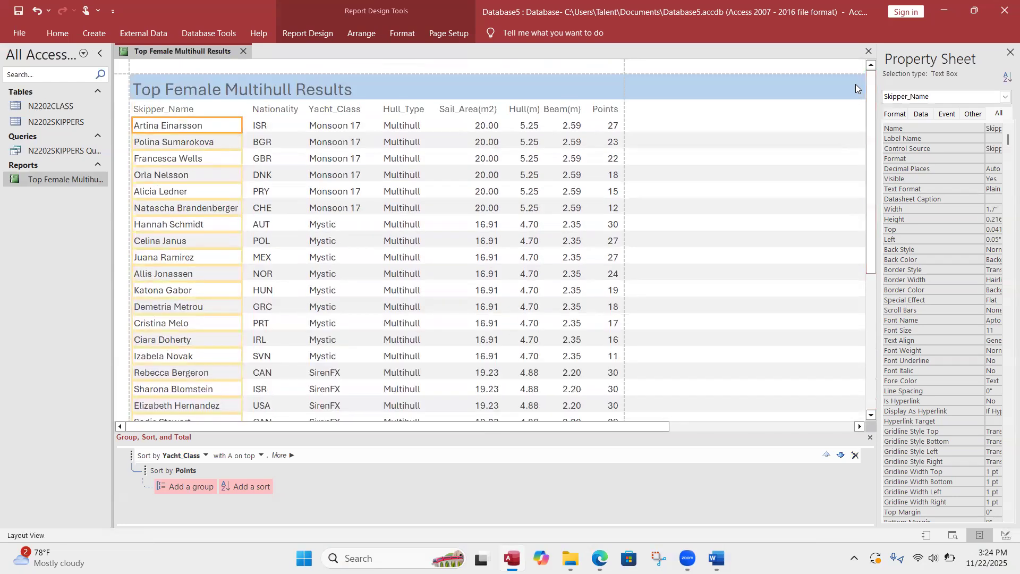